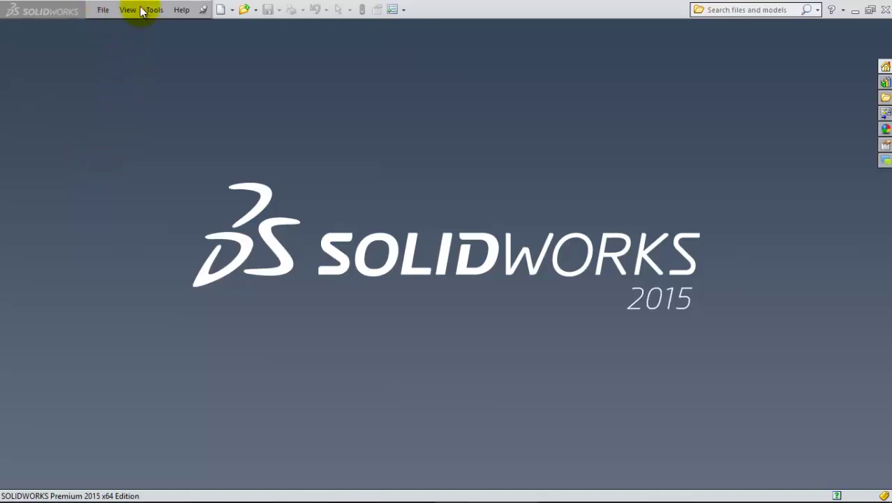
# - Create a new blank part document
pyautogui.click(221, 9)
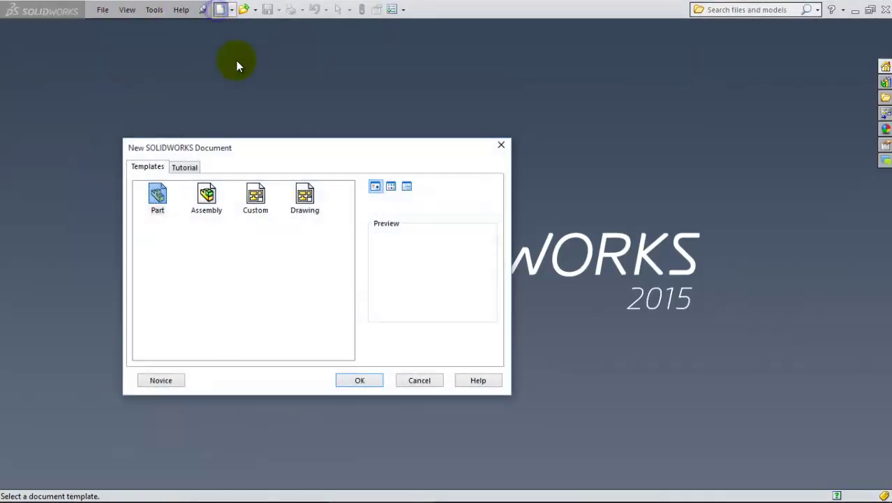
pyautogui.click(363, 379)
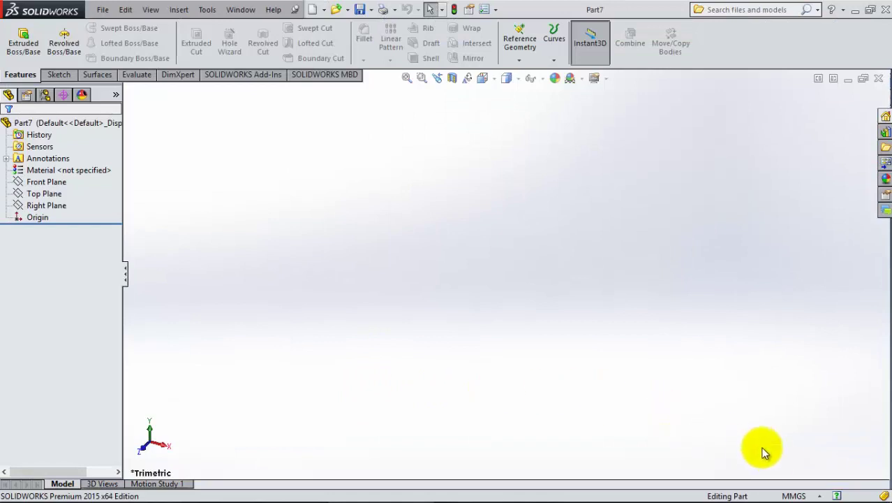
pyautogui.click(796, 493)
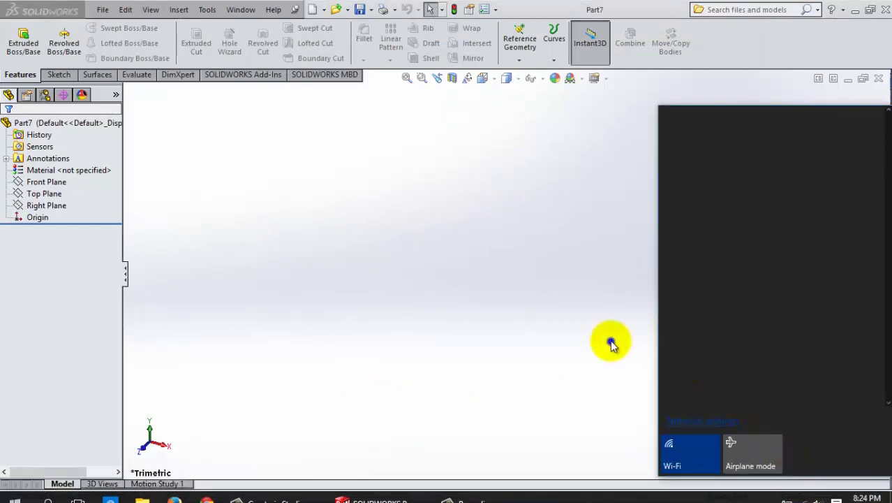
pyautogui.click(611, 341)
# - Keep the part in MMGS units and bring up the Equations dialog
pyautogui.click(792, 495)
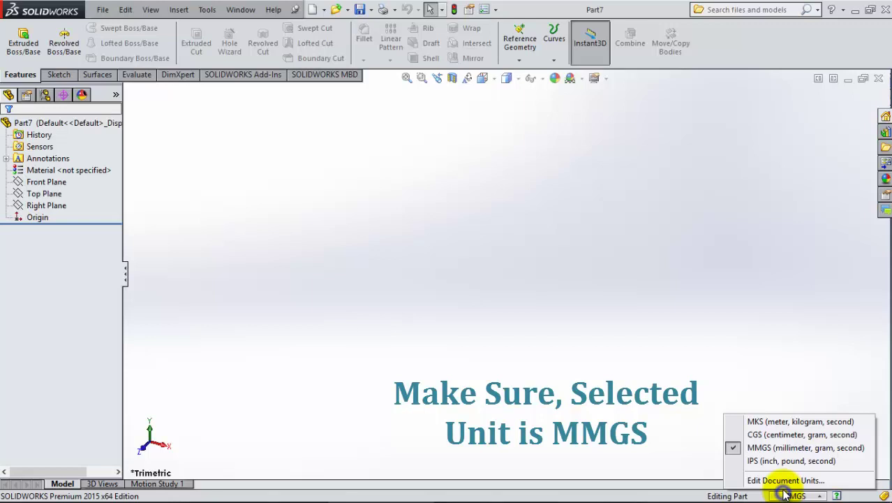
pyautogui.click(768, 447)
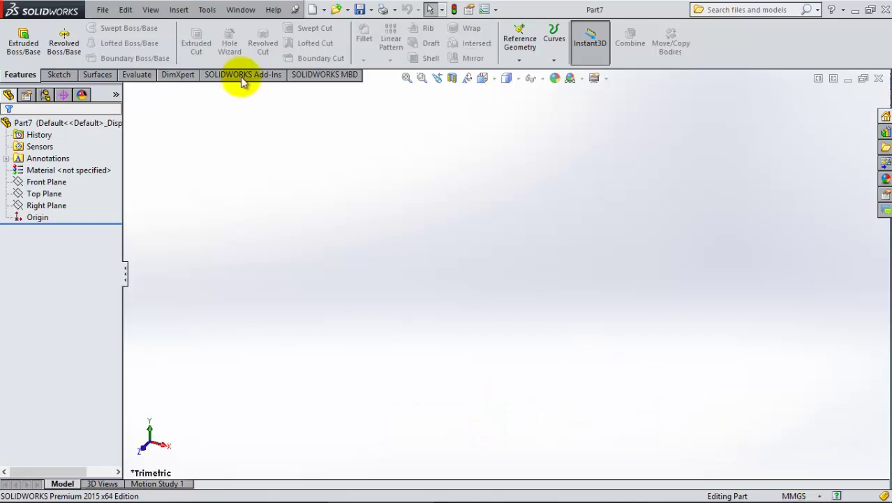
pyautogui.click(210, 10)
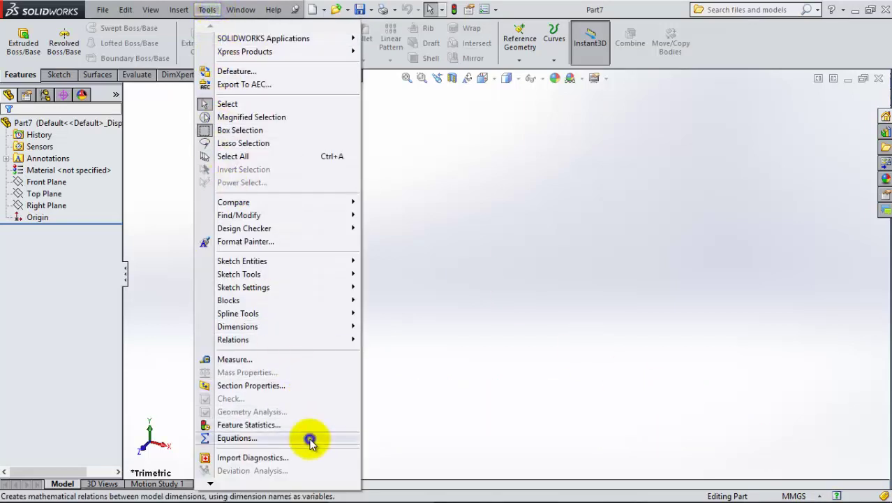
pyautogui.click(311, 439)
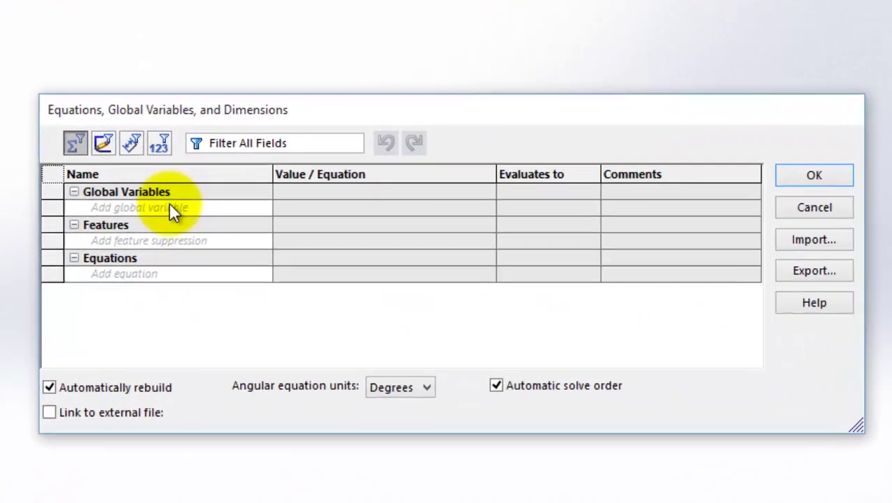
# - Add global variable d = 60 with the comment 'Pitch Circle Diameter'
pyautogui.click(272, 225)
pyautogui.write('d')
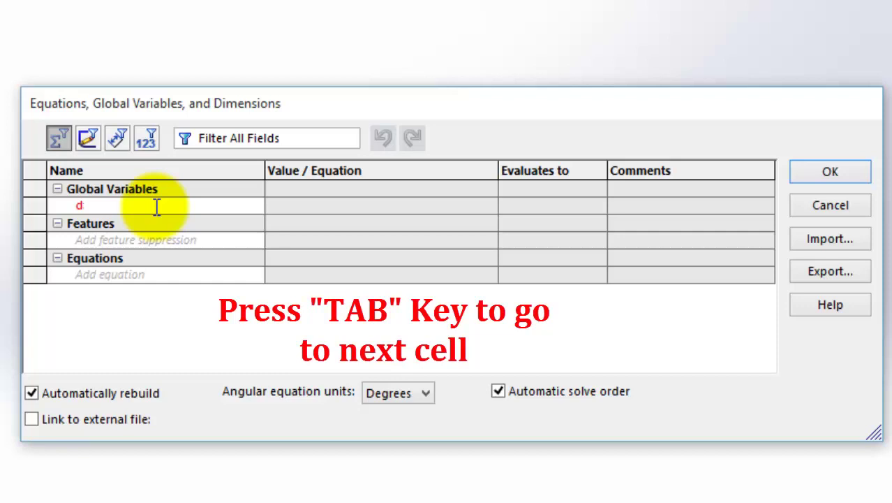
pyautogui.press('Tab')
pyautogui.write('60')
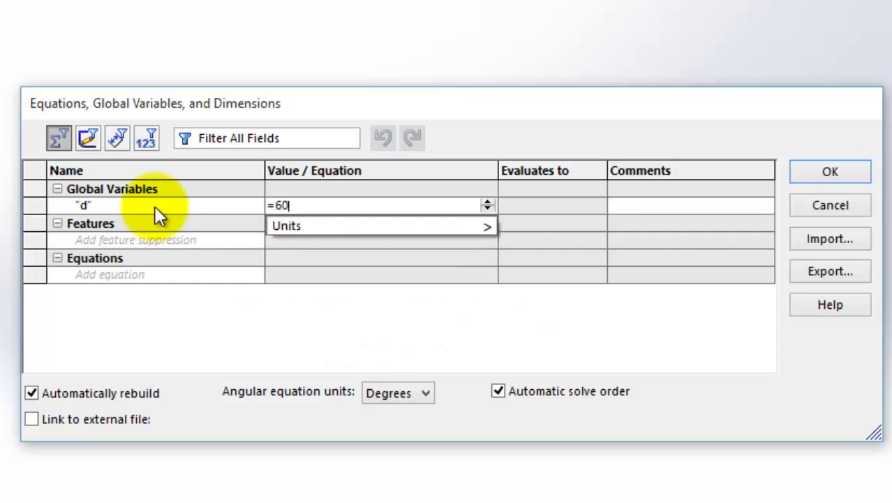
pyautogui.press('Tab')
pyautogui.write('Pitch Cir')
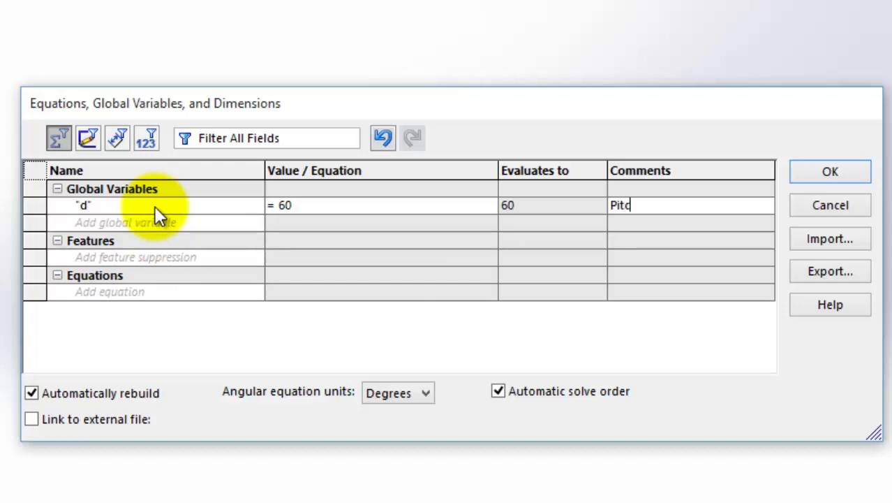
pyautogui.write('cle Diame')
pyautogui.write('terq')
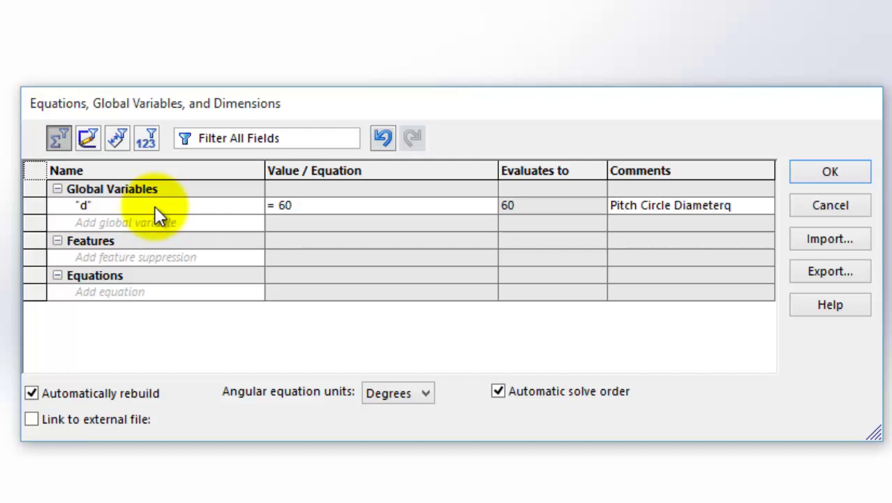
pyautogui.press('BackSpace')
# - Add global variable t = 30 with the comment 'Number of Teeth'
pyautogui.click(155, 208)
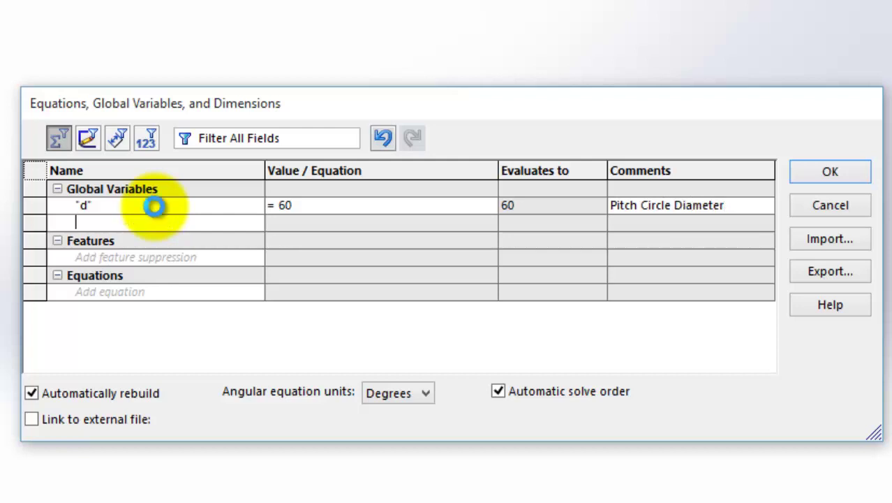
pyautogui.write('t')
pyautogui.press('Tab')
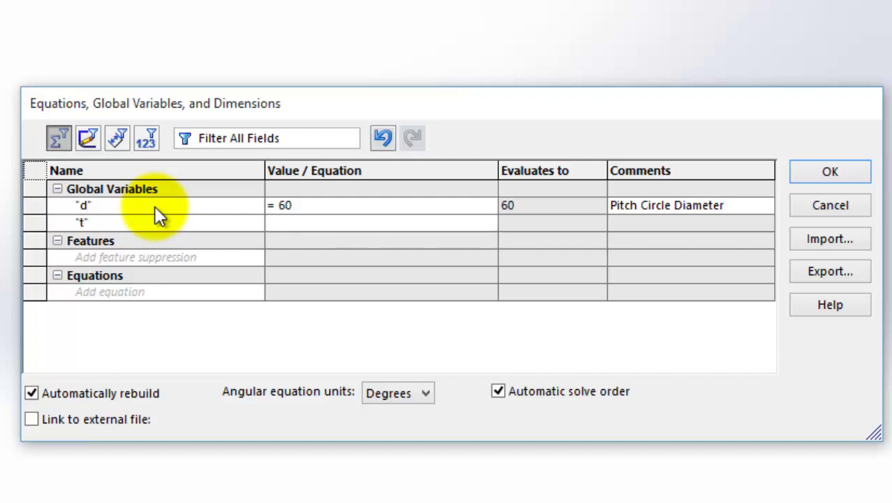
pyautogui.write('30')
pyautogui.press('Tab')
pyautogui.write('Number of T')
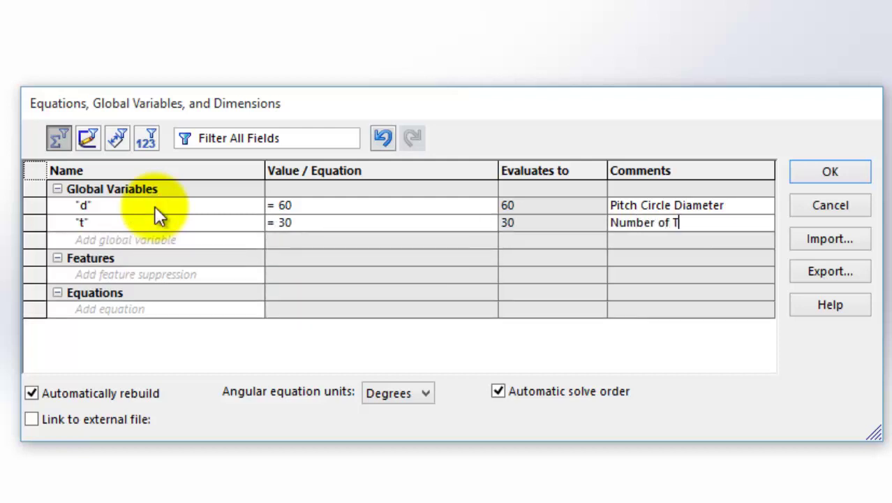
pyautogui.write('eeth')
pyautogui.press('Tab')
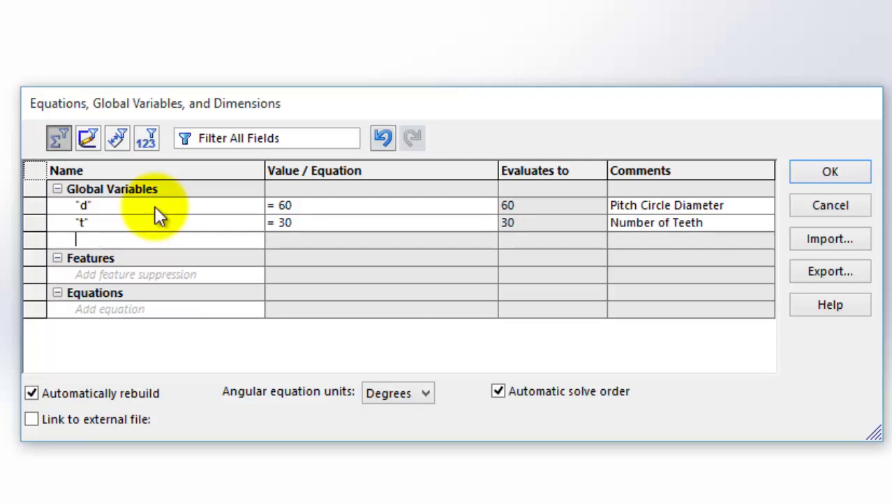
# - Add phi = 20deg commented 'Pressure Angle', and name the next variable m
pyautogui.write('phi')
pyautogui.press('Tab')
pyautogui.write('20')
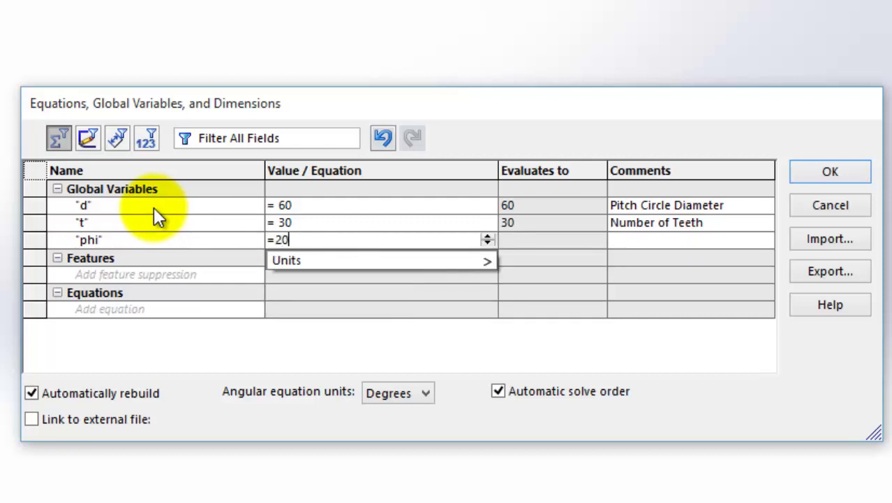
pyautogui.write('deg')
pyautogui.press('Tab')
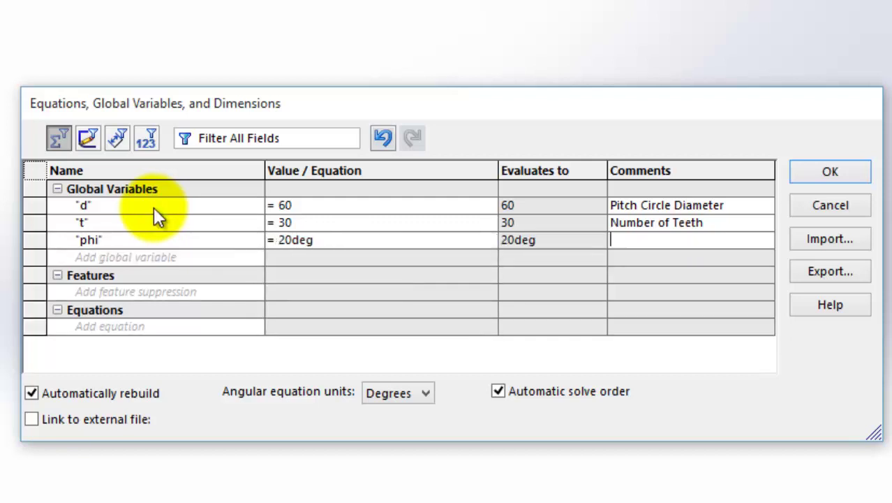
pyautogui.write('Pressur')
pyautogui.write('e Angle')
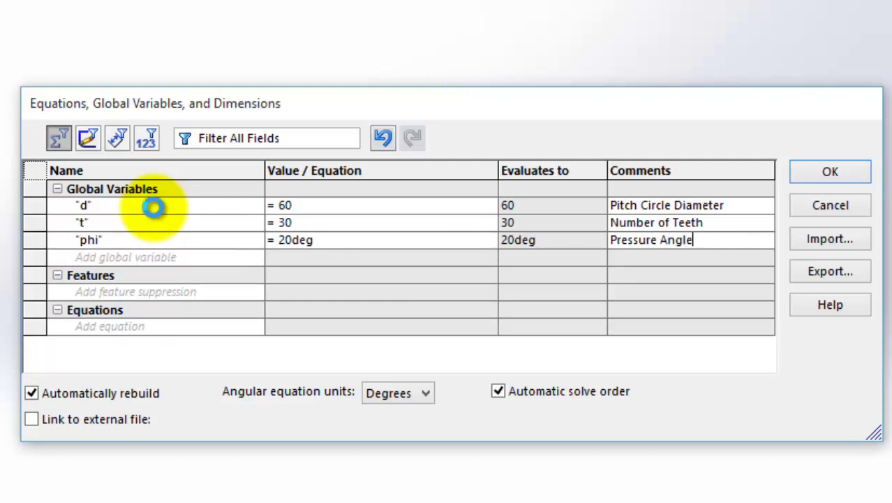
pyautogui.press('Tab')
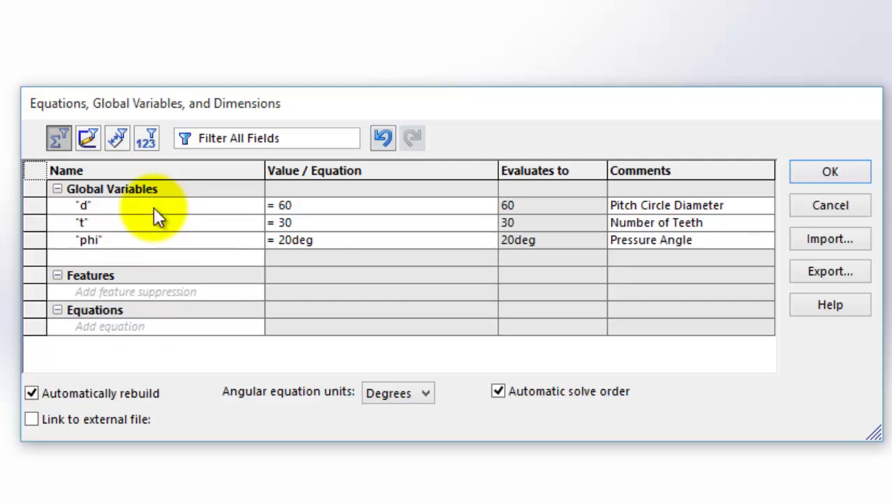
pyautogui.write('m')
pyautogui.press('Tab')
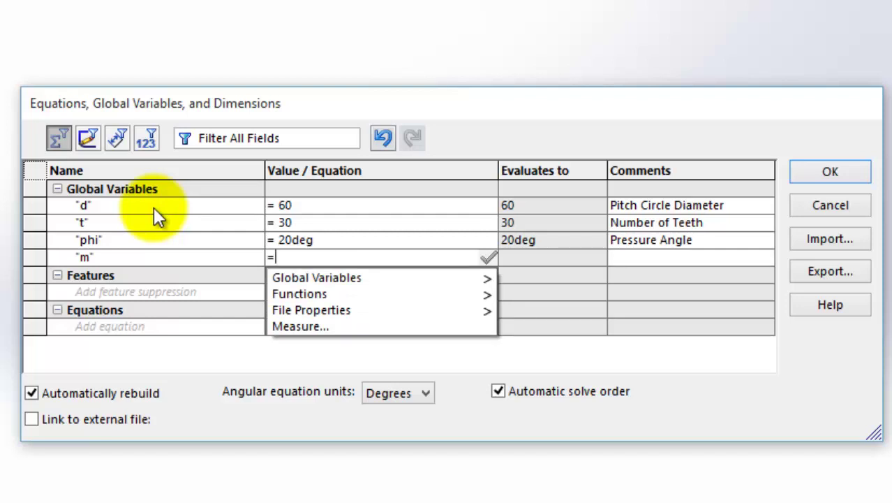
# - Set m = "d"/"t" (2) with the comment 'Module'
pyautogui.write('d')
pyautogui.press('Return')
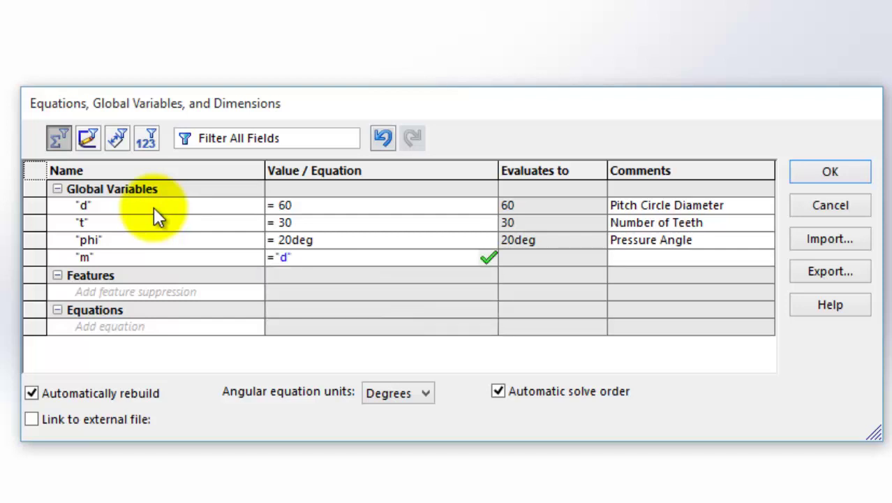
pyautogui.write('/"t')
pyautogui.press('Return')
pyautogui.press('Tab')
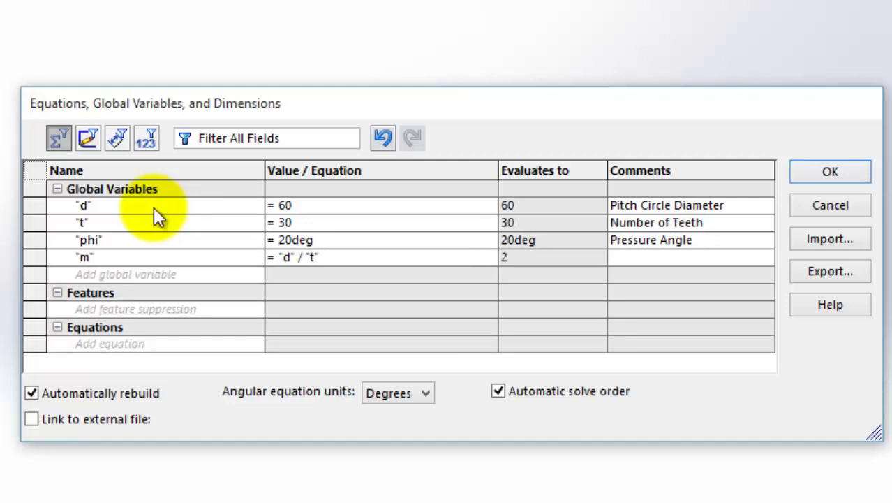
pyautogui.write('Module')
pyautogui.press('Return')
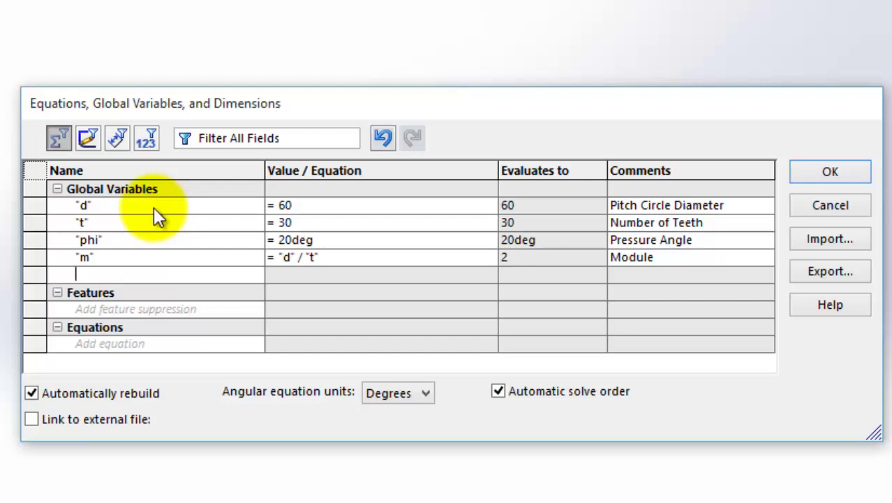
# - Add a = "m" (2) with the comment 'Addendum'
pyautogui.write('a')
pyautogui.press('Tab')
pyautogui.write('m')
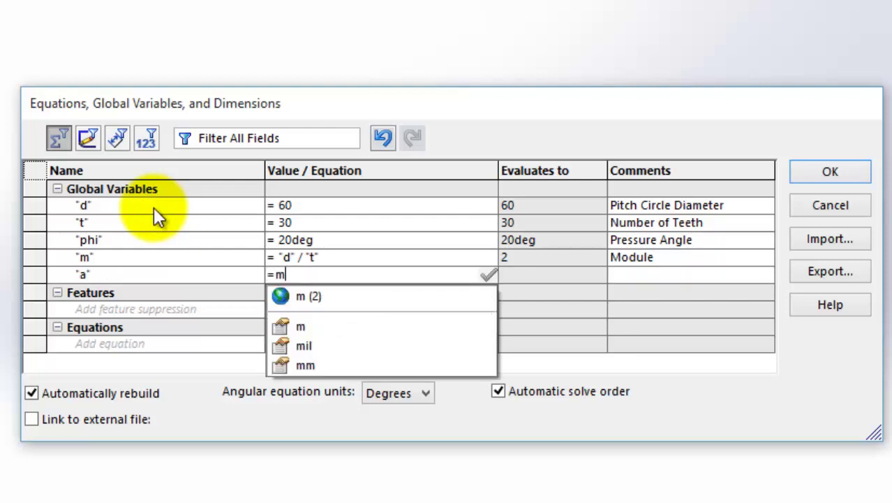
pyautogui.press('Return')
pyautogui.press('Return')
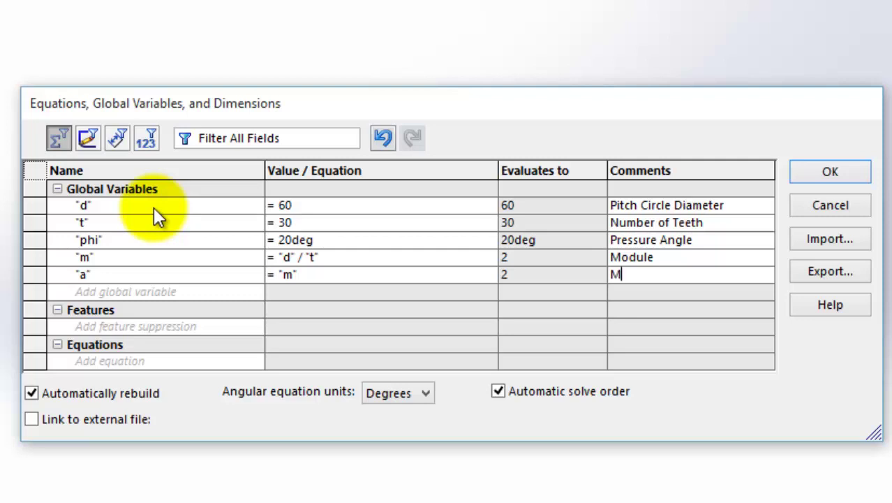
pyautogui.press('BackSpace')
pyautogui.write('um')
pyautogui.press('Return')
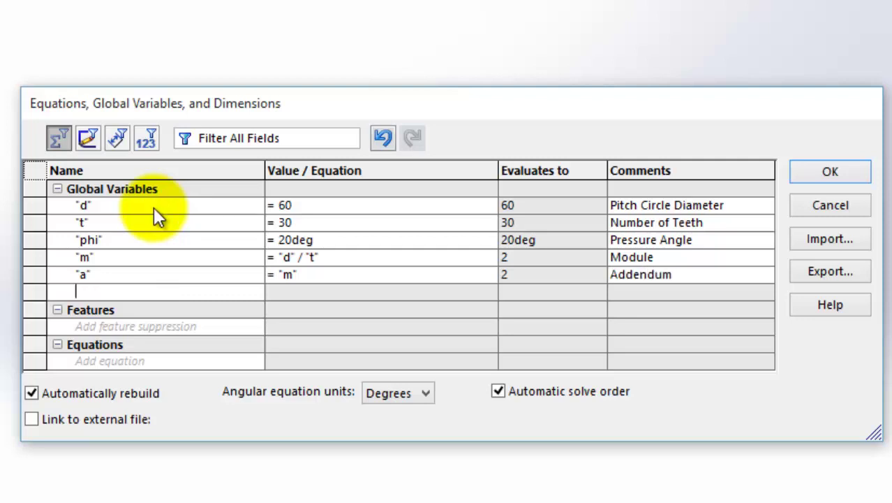
# - Add b = 1.25*"m" (2.5) commented 'Dedendum', and name the next variable c
pyautogui.write('b')
pyautogui.press('Tab')
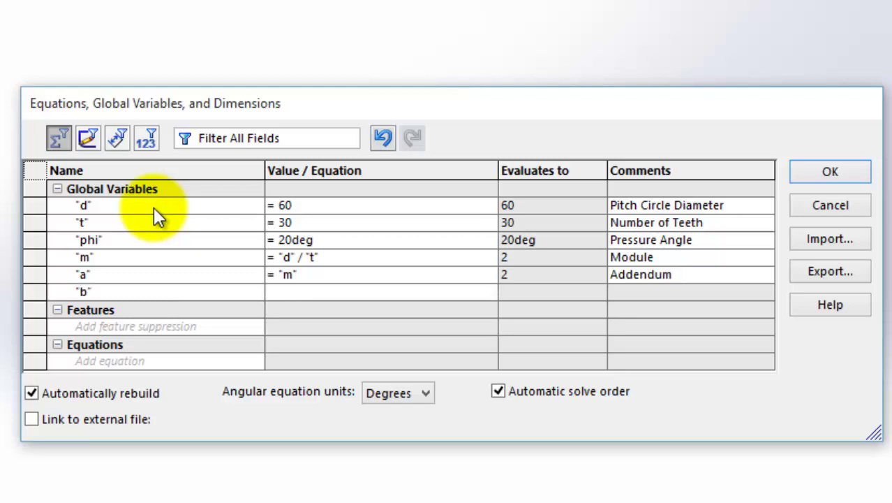
pyautogui.write('1')
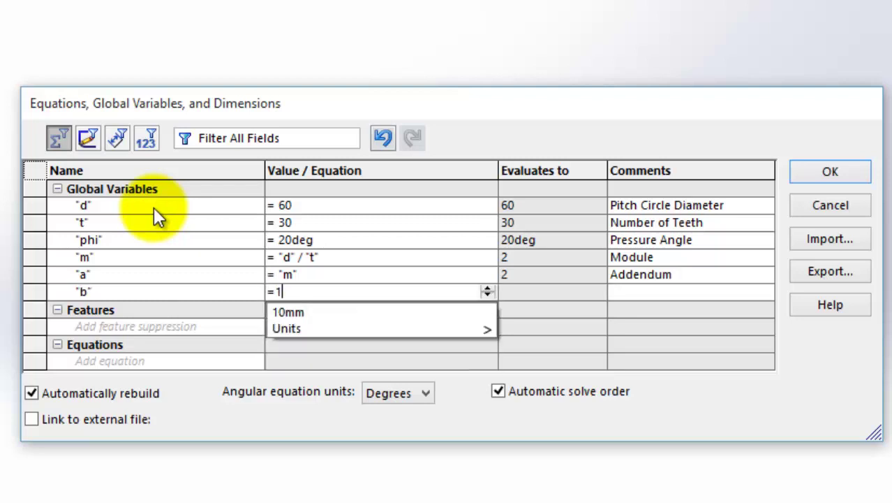
pyautogui.write('.25*"')
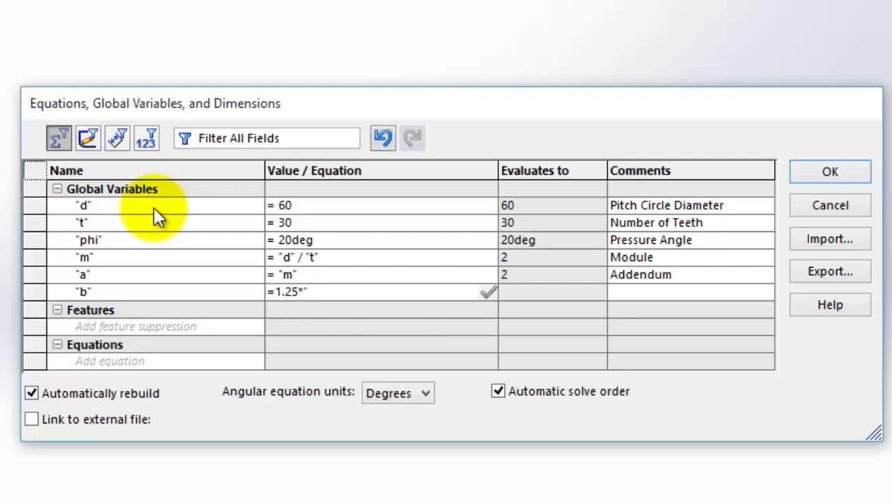
pyautogui.write('m')
pyautogui.press('Tab')
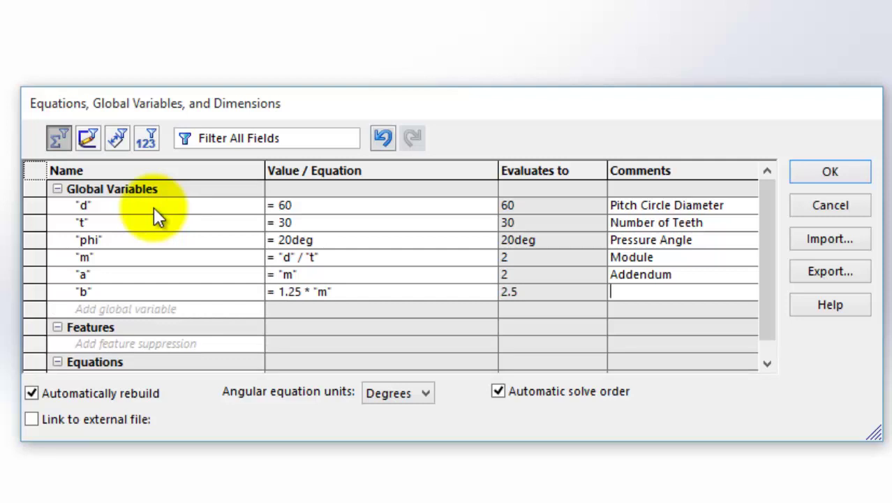
pyautogui.write('Dedend')
pyautogui.write('um')
pyautogui.press('Tab')
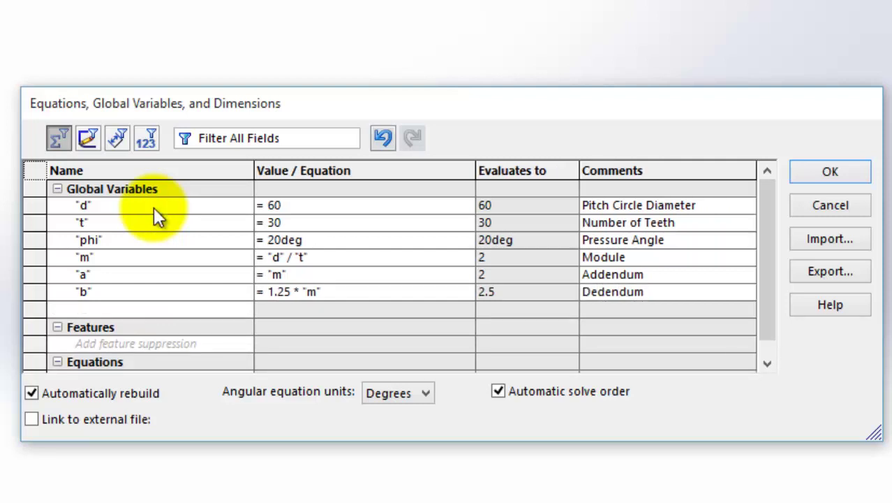
pyautogui.write('c')
pyautogui.press('Tab')
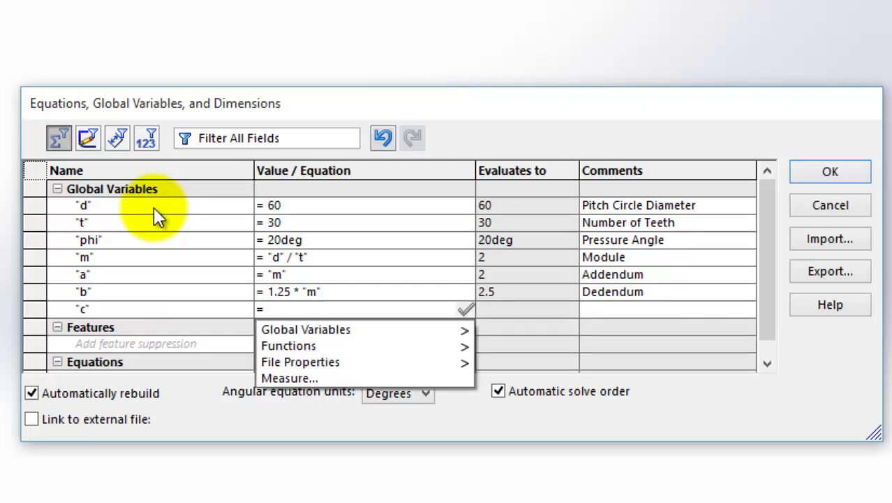
# - Set c = "b"-"a" (0.5) with the comment 'Clearance'
pyautogui.write('b-')
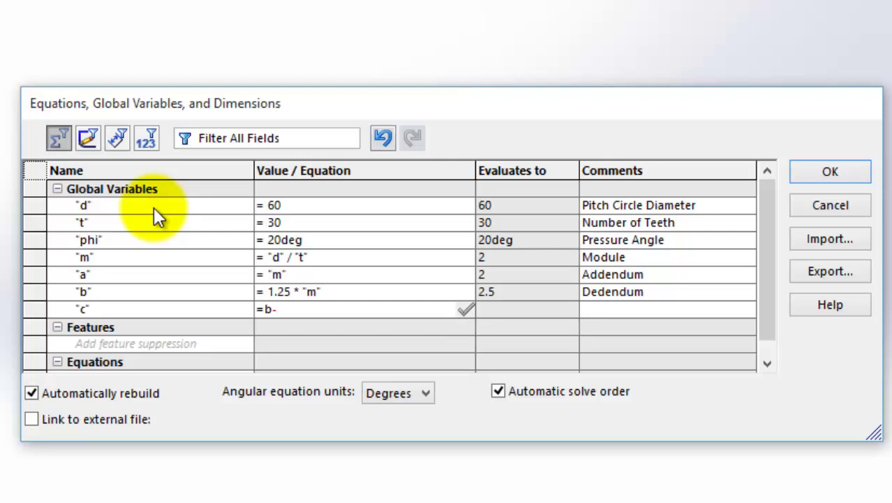
pyautogui.press('BackSpace')
pyautogui.press('Return')
pyautogui.write('-"a')
pyautogui.press('Return')
pyautogui.press('Tab')
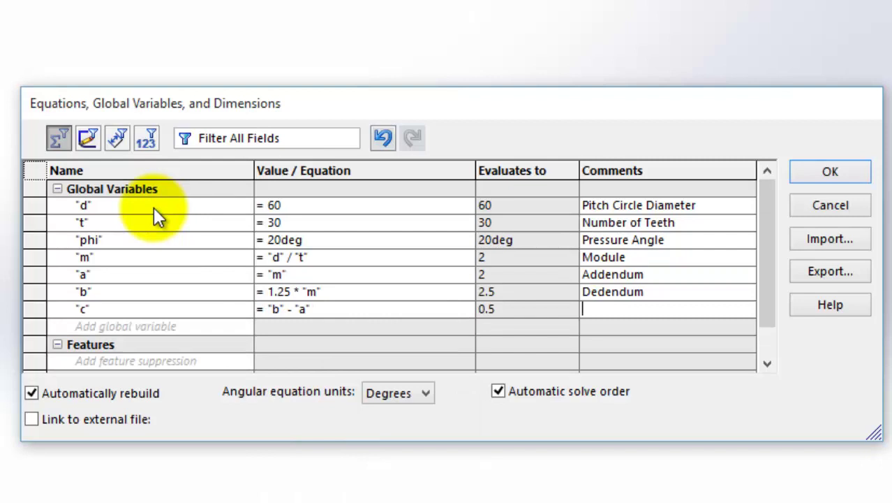
pyautogui.write('Clearance')
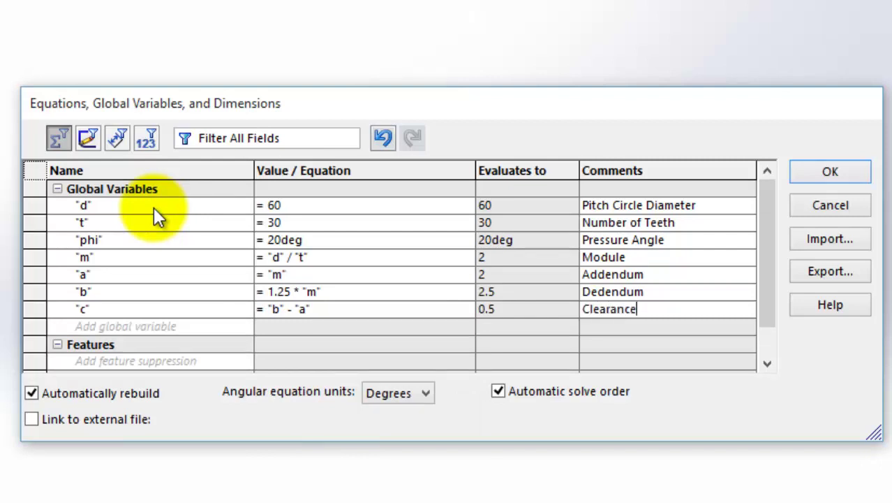
pyautogui.press('Return')
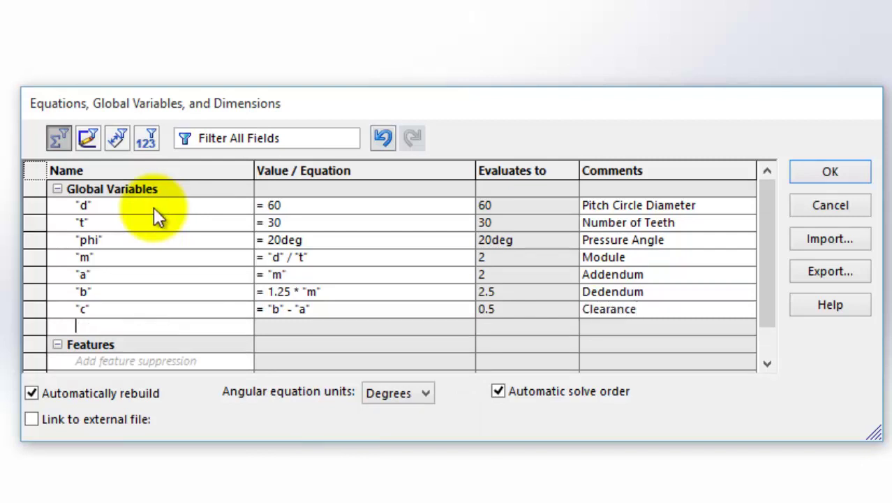
# - Add db = "d"*cos("phi") as the base circle diameter and apply the equations
pyautogui.write('db')
pyautogui.press('Tab')
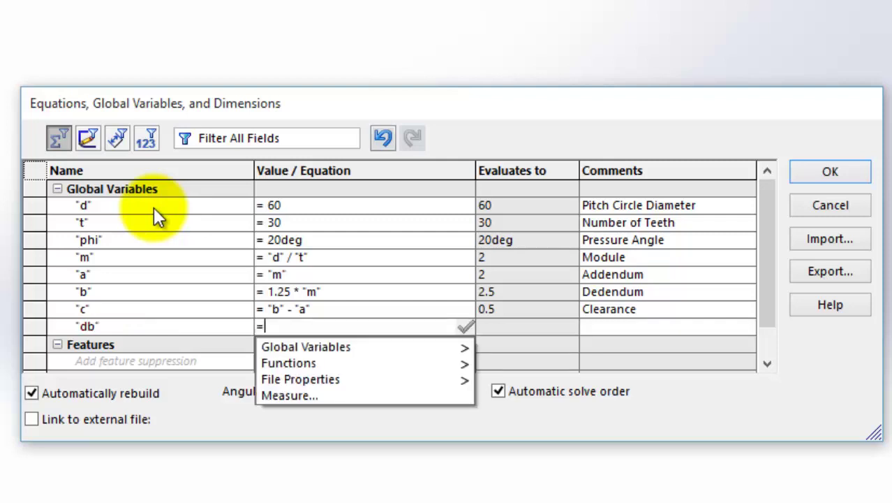
pyautogui.write('1')
pyautogui.press('BackSpace')
pyautogui.write('d')
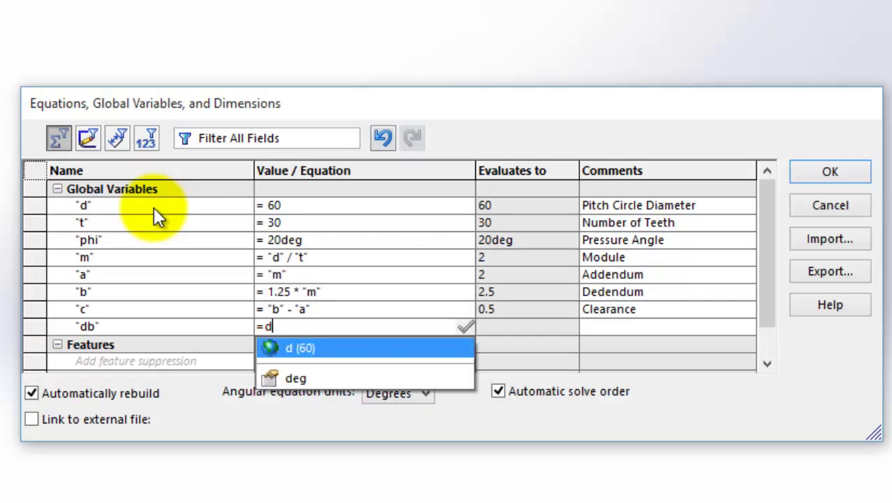
pyautogui.press('Return')
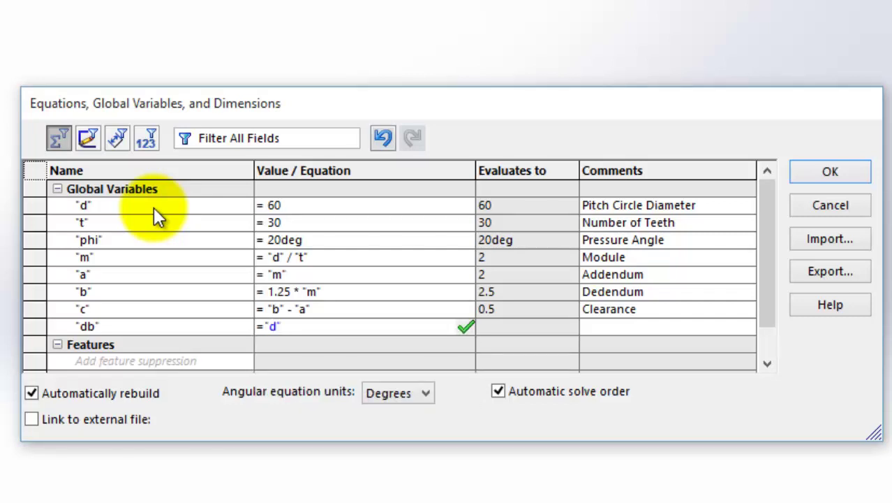
pyautogui.write('*cos')
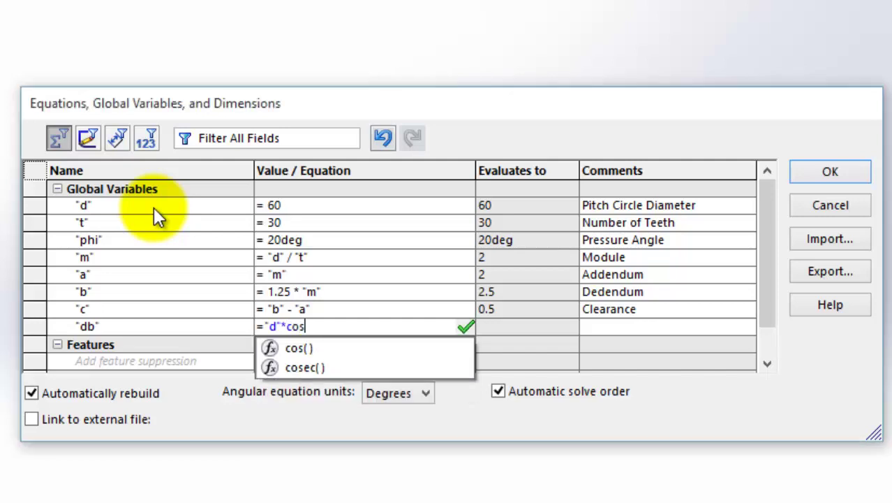
pyautogui.write('(p')
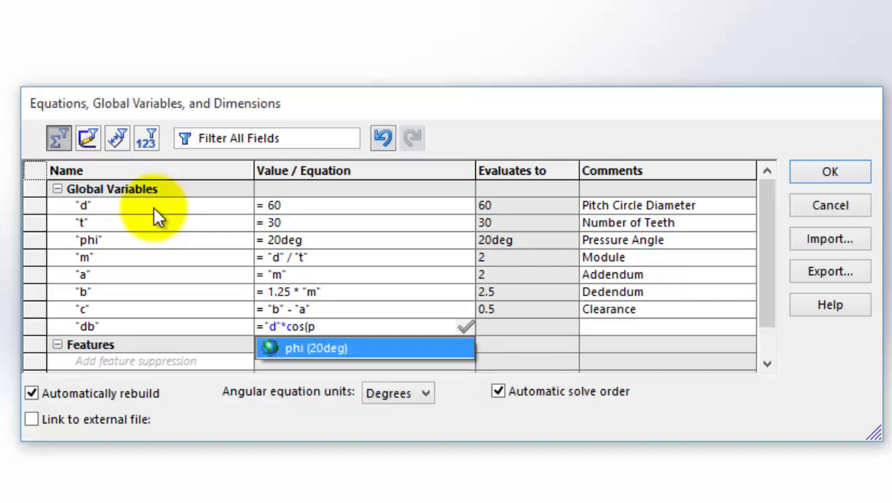
pyautogui.press('Return')
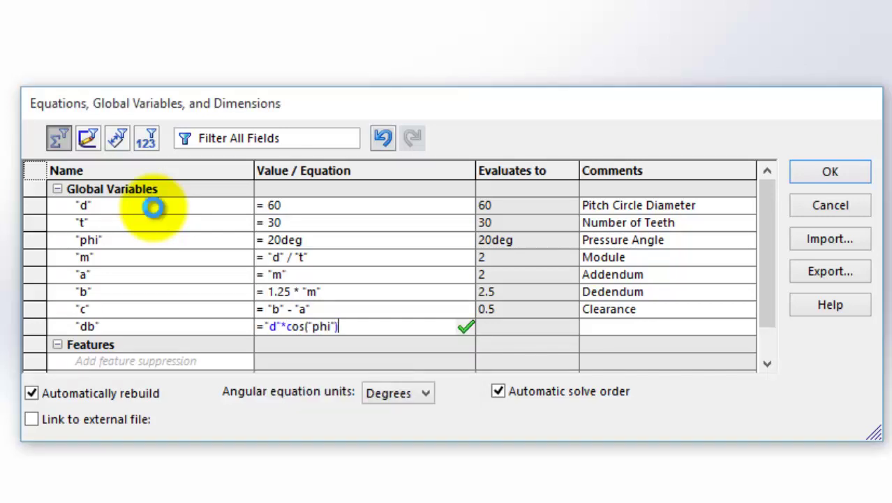
pyautogui.press('Return')
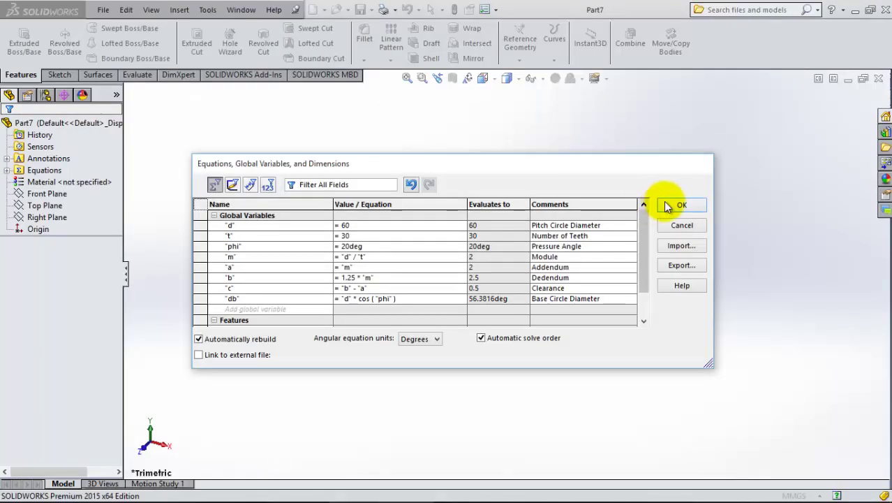
pyautogui.click(665, 204)
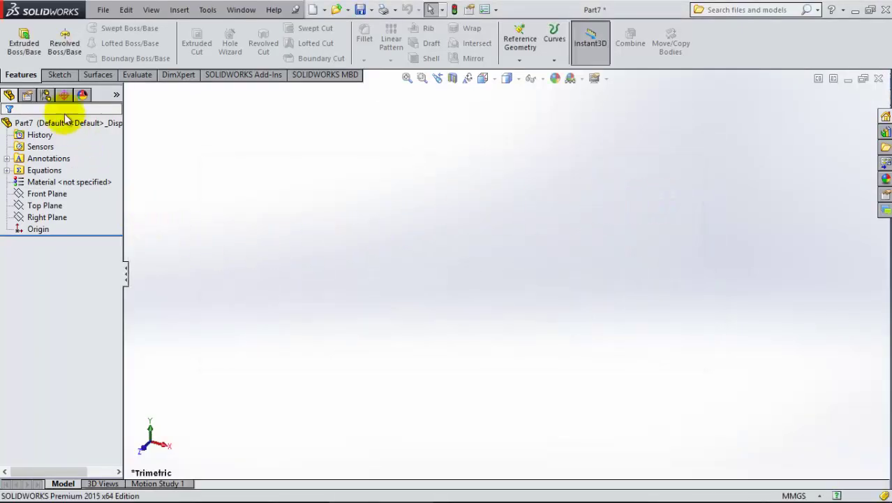
# - Draw an origin-centred circle on the Front Plane for an extruded boss
pyautogui.click(23, 43)
pyautogui.click(370, 159)
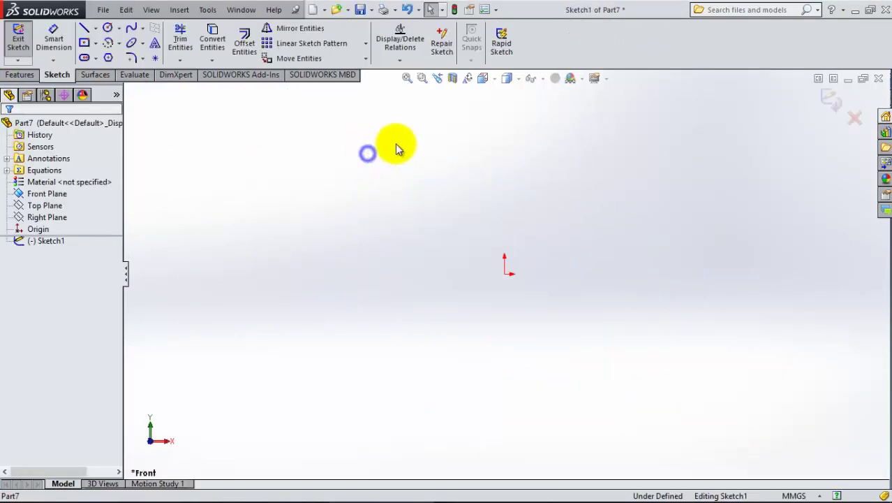
pyautogui.click(107, 28)
pyautogui.click(504, 274)
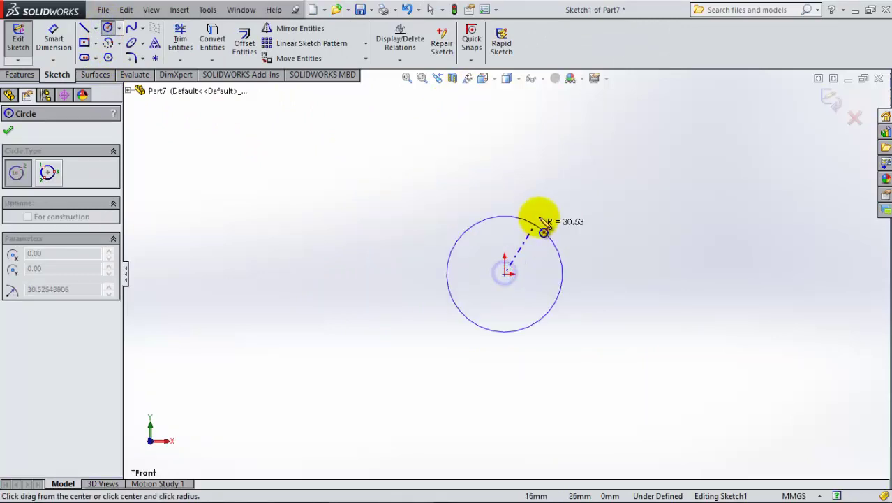
pyautogui.click(558, 192)
# - Dimension the circle's diameter with the equation "d"+2*"a" (Ø64) and reposition the dimension
pyautogui.click(39, 38)
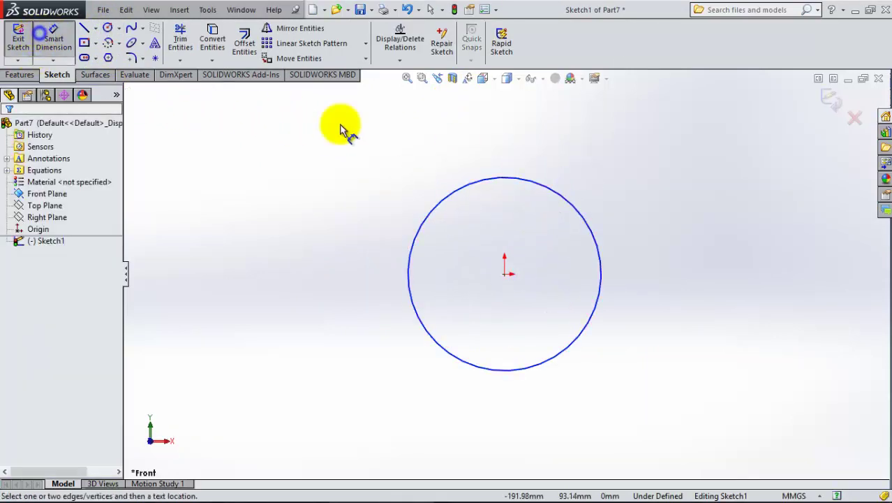
pyautogui.click(431, 216)
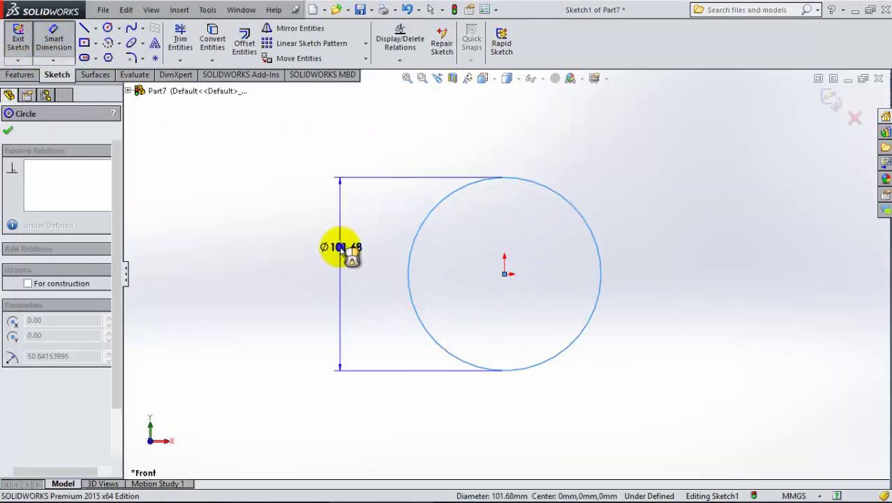
pyautogui.click(342, 248)
pyautogui.write('=d')
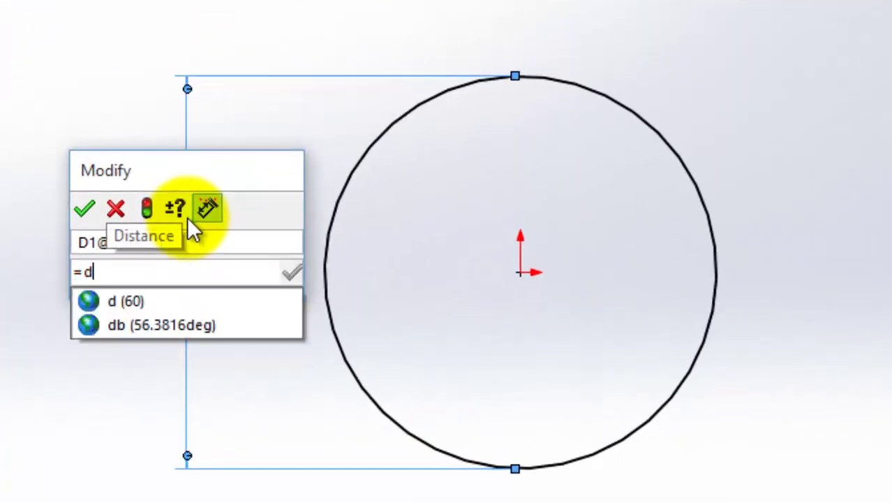
pyautogui.press('Down')
pyautogui.press('Return')
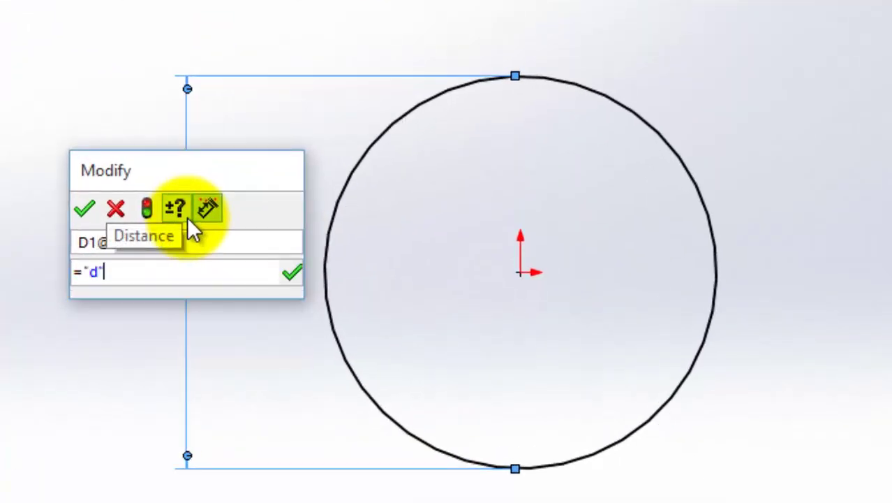
pyautogui.write('+')
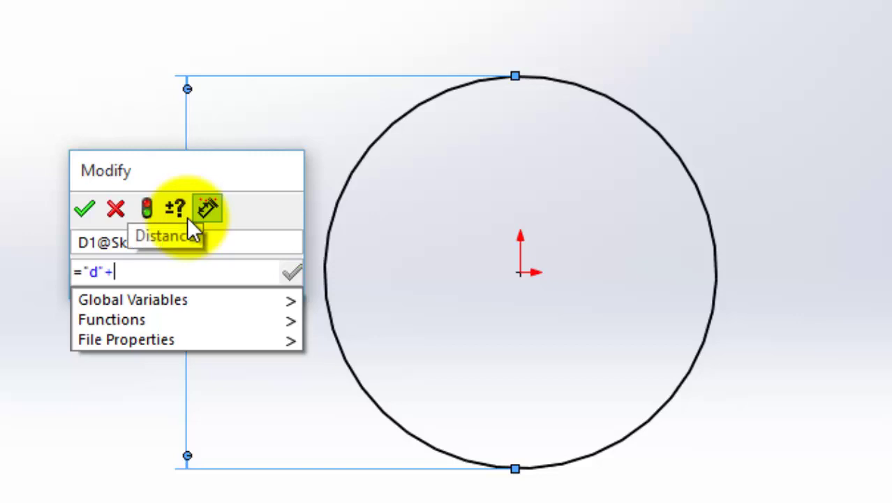
pyautogui.write('2*')
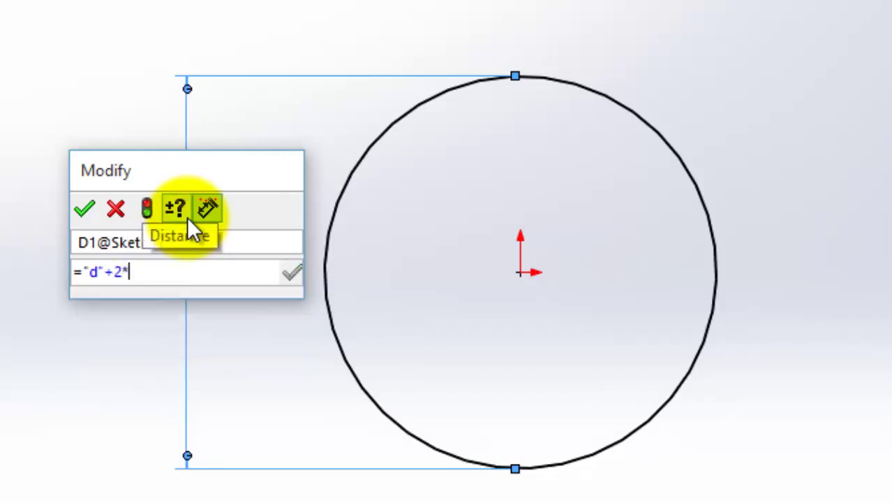
pyautogui.write('"b')
pyautogui.press('BackSpace')
pyautogui.write('a')
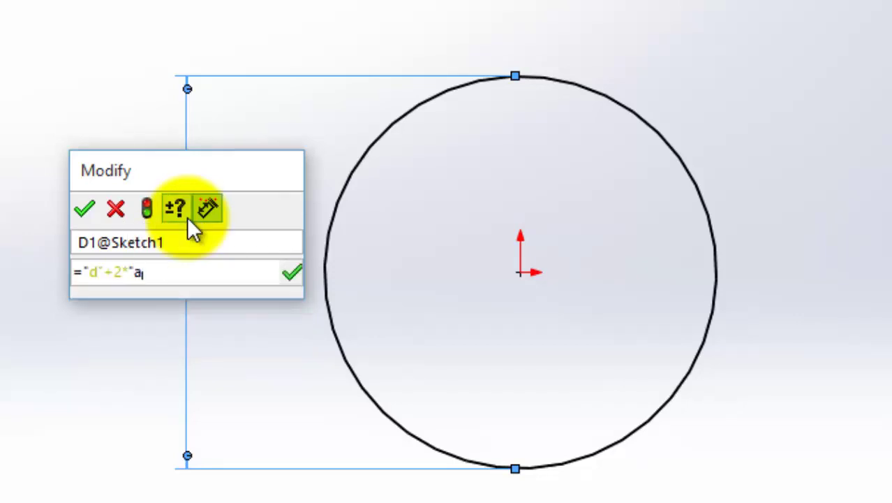
pyautogui.press('Return')
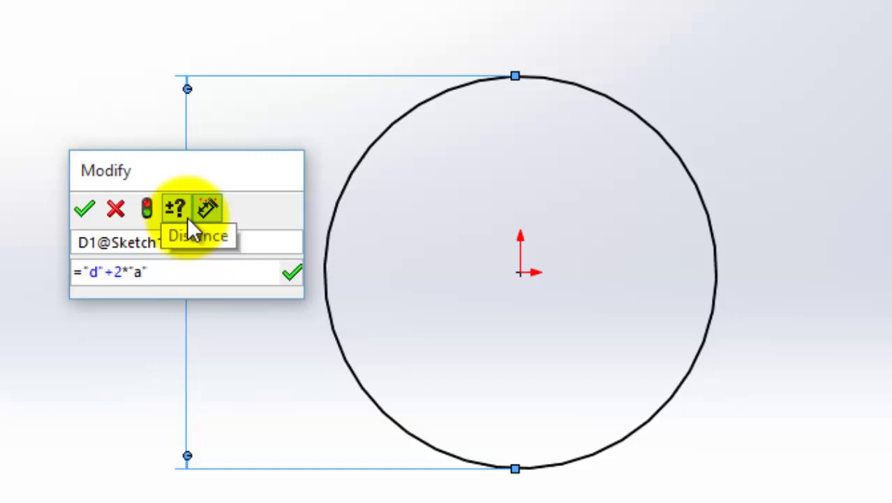
pyautogui.press('Return')
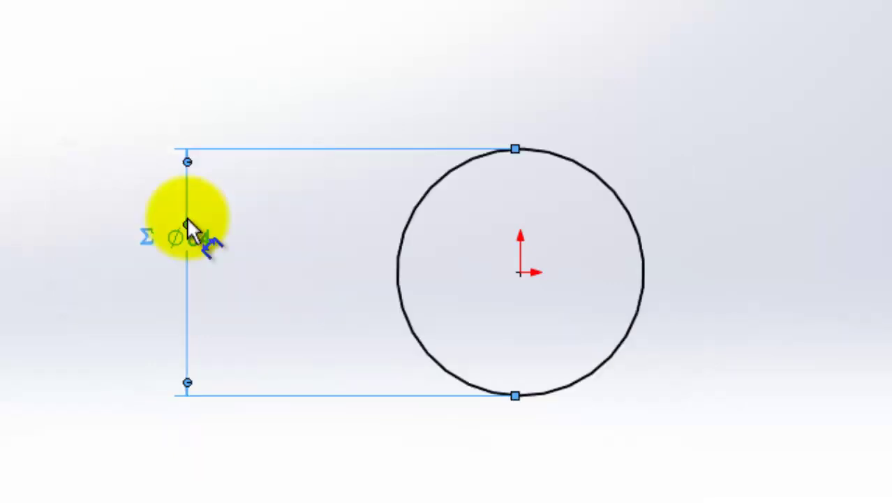
pyautogui.moveTo(188, 229); pyautogui.dragTo(307, 248)
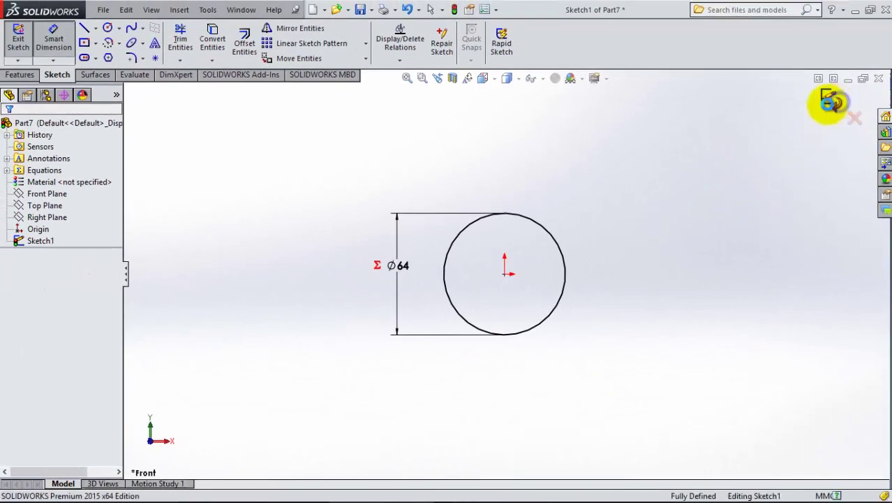
pyautogui.click(831, 103)
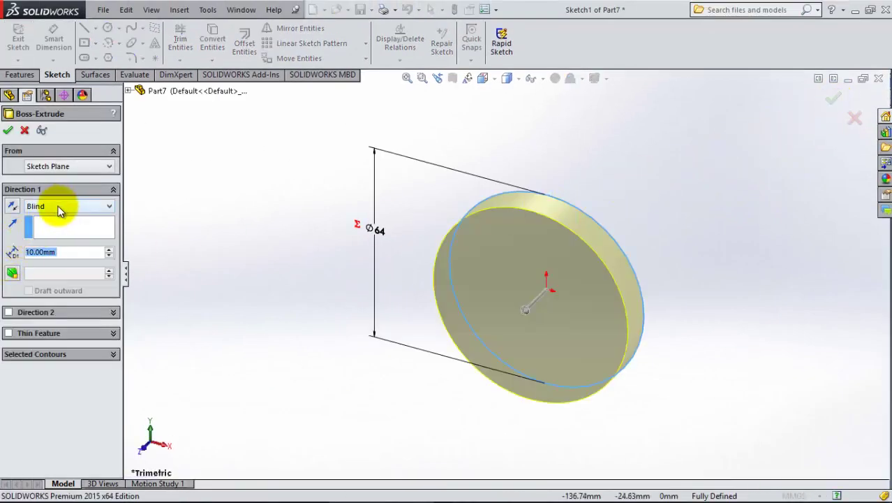
# - Flip the extrusion direction and set its depth to "d"/6 to create the disc
pyautogui.click(13, 207)
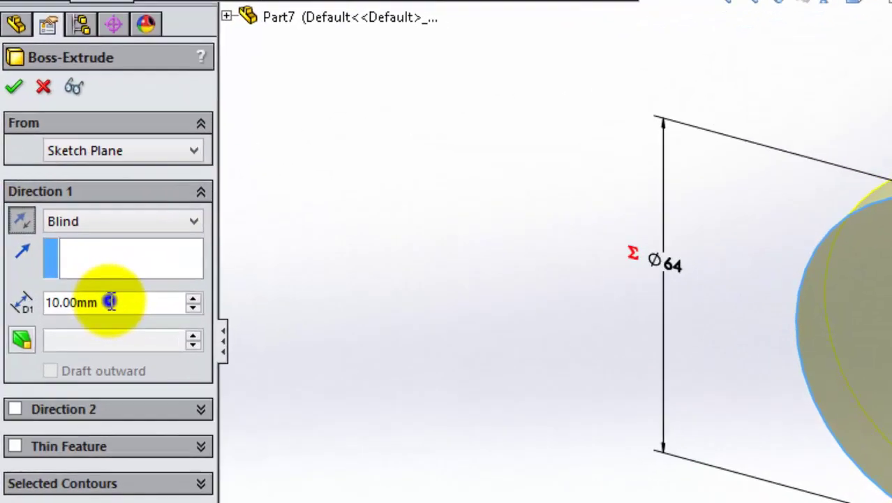
pyautogui.click(52, 253)
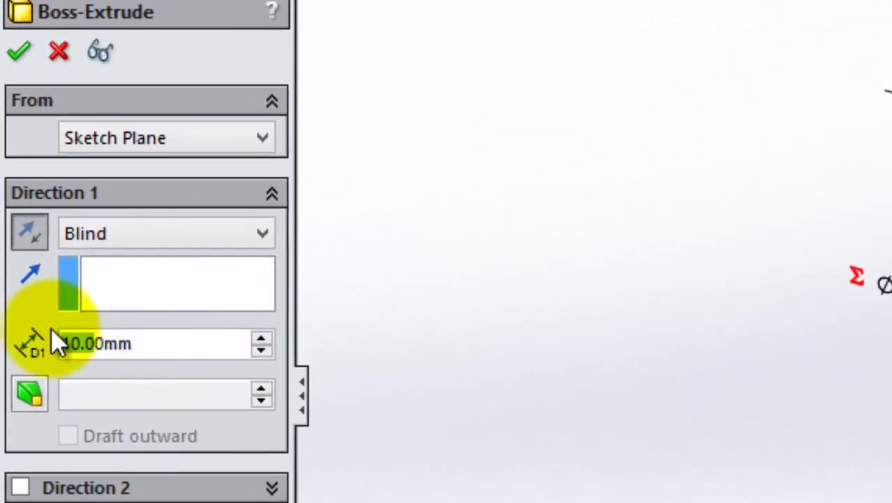
pyautogui.click(175, 343)
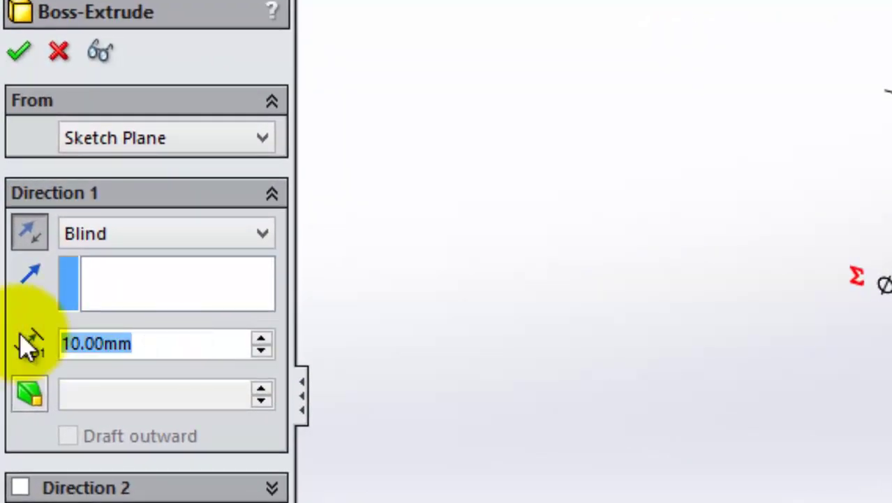
pyautogui.write('=')
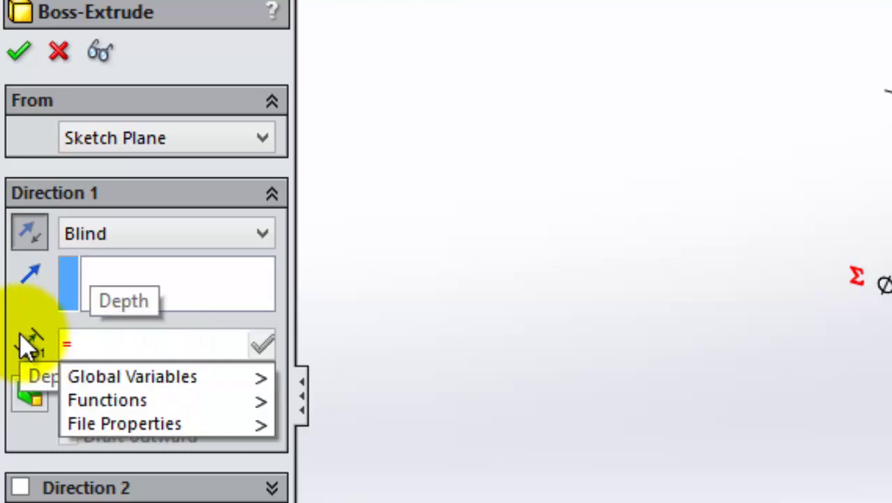
pyautogui.press('Down')
pyautogui.press('Right')
pyautogui.press('Return')
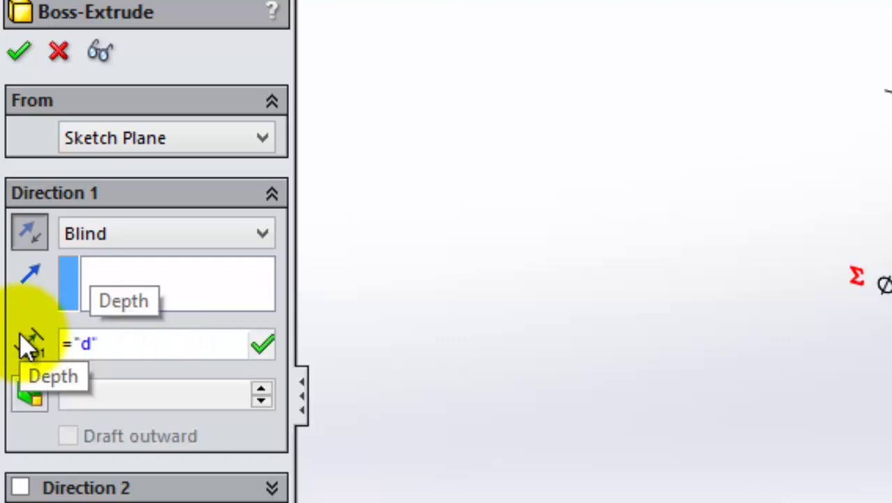
pyautogui.write('/')
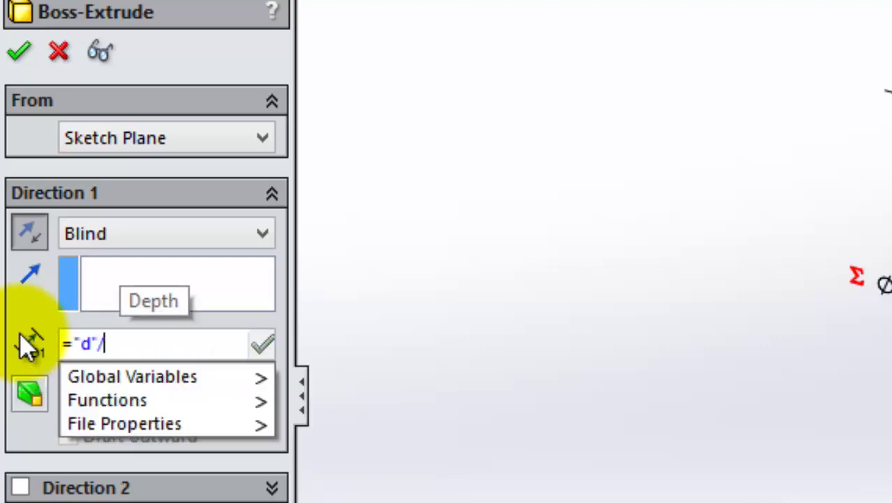
pyautogui.write('6')
pyautogui.press('Return')
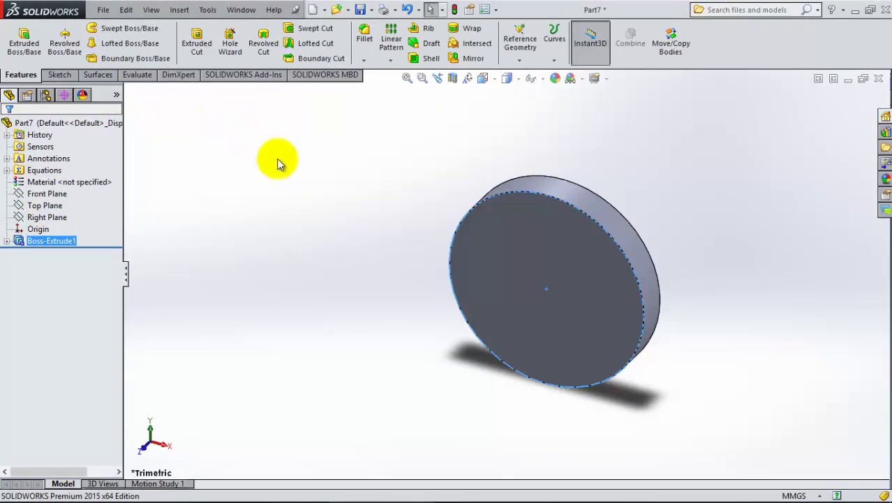
pyautogui.click(277, 159)
# - Start an extruded-cut sketch on the disc's front face, viewed normal to it
pyautogui.click(190, 42)
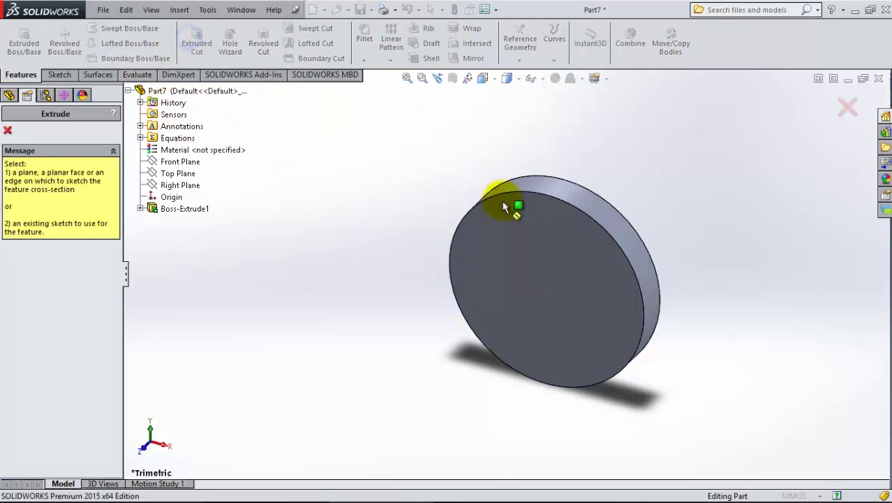
pyautogui.click(540, 252)
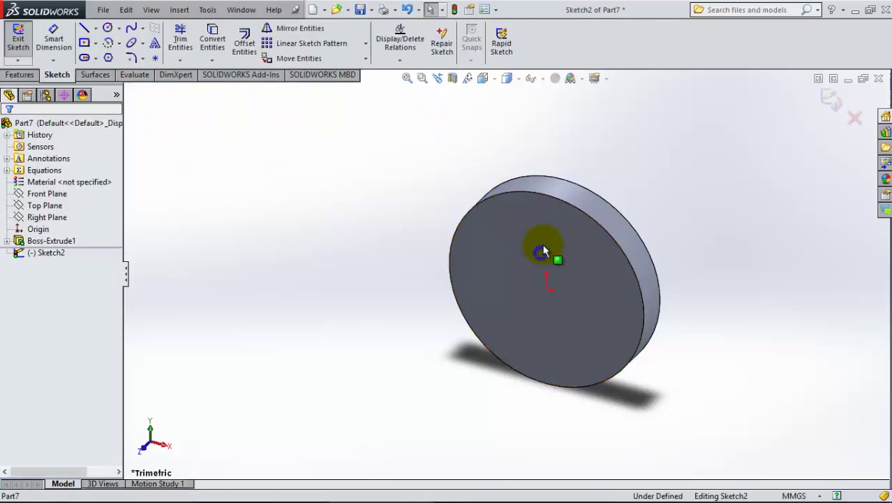
pyautogui.click(488, 79)
pyautogui.click(500, 278)
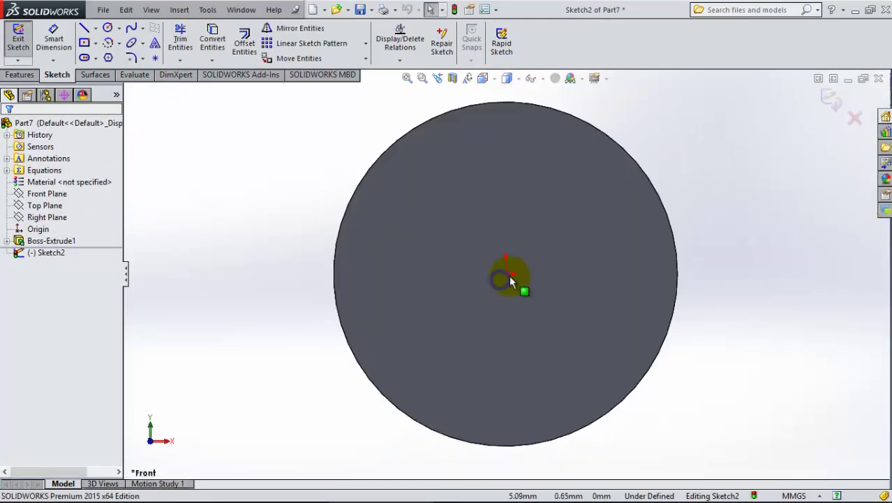
# - Draw three concentric circles of decreasing size centred on the origin
pyautogui.click(107, 27)
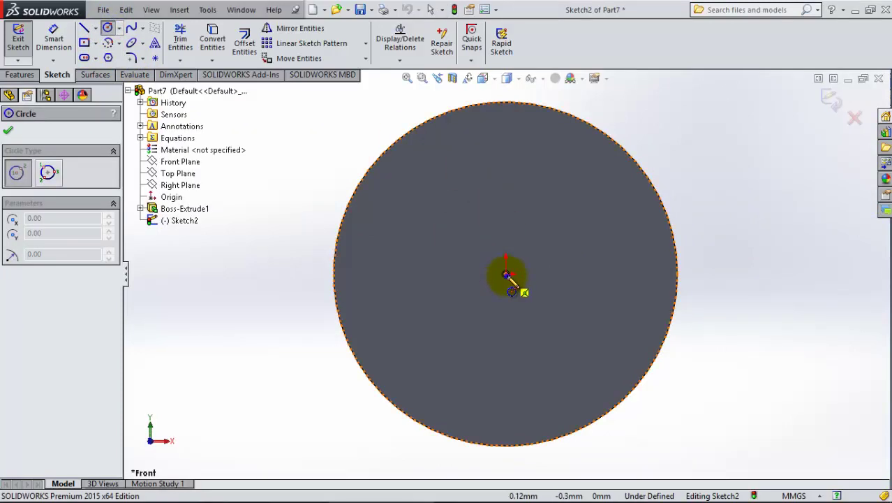
pyautogui.click(506, 274)
pyautogui.click(391, 159)
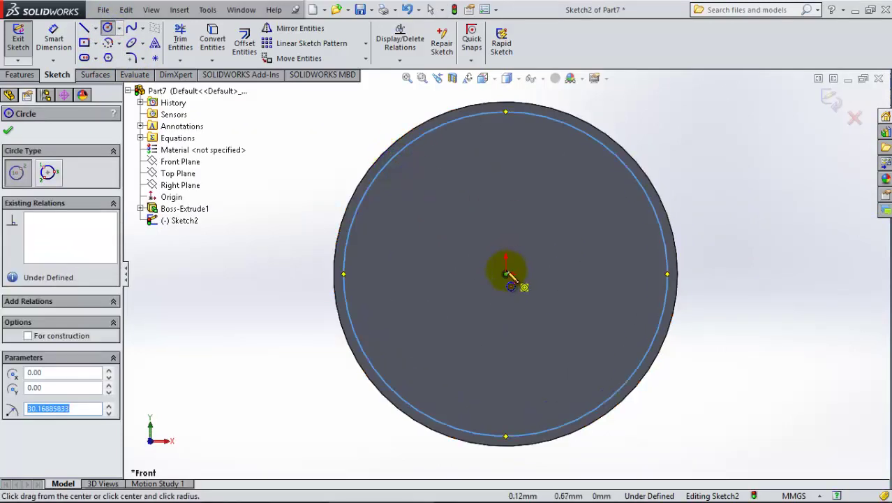
pyautogui.click(506, 273)
pyautogui.click(403, 173)
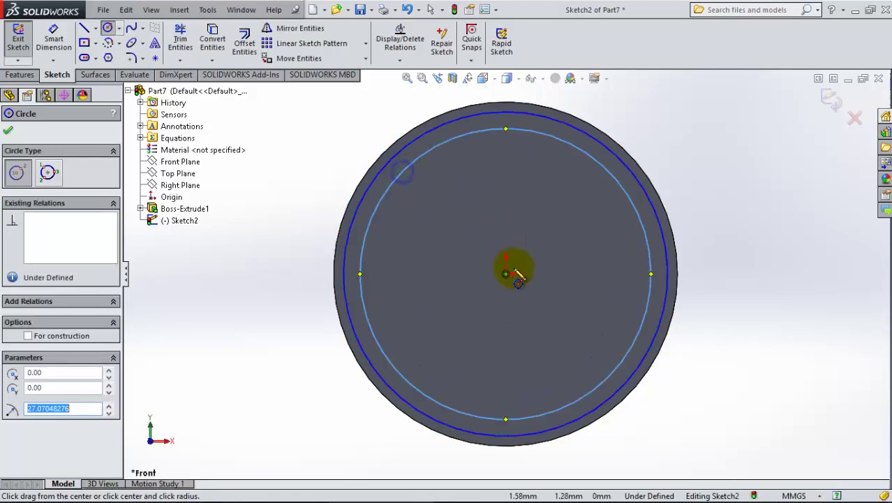
pyautogui.click(506, 274)
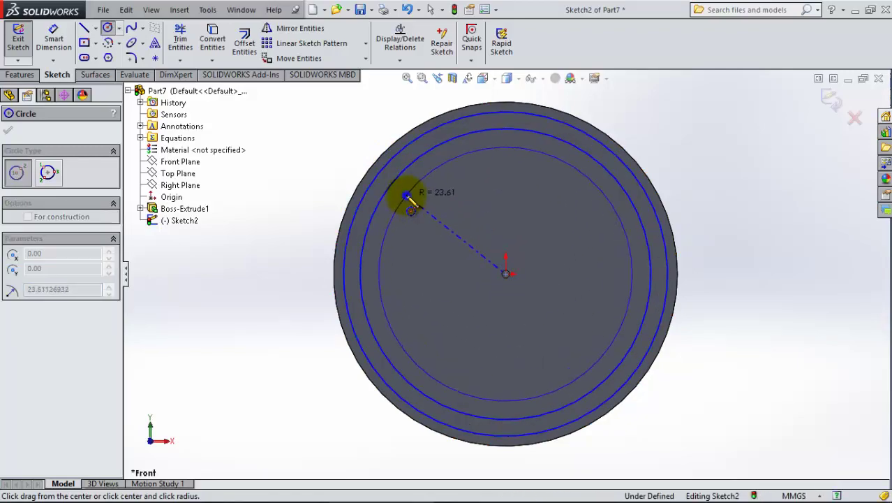
pyautogui.click(403, 202)
pyautogui.click(53, 38)
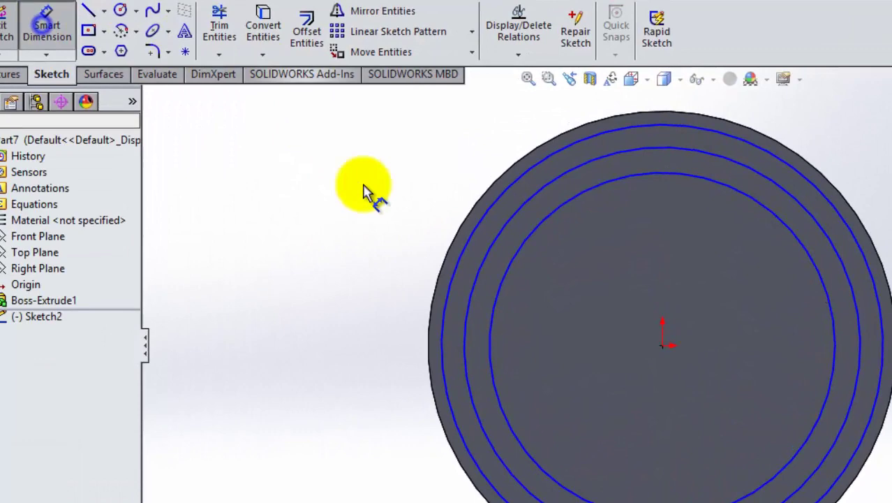
# - Dimension the outer circle's diameter as ="d" (Ø60)
pyautogui.click(445, 286)
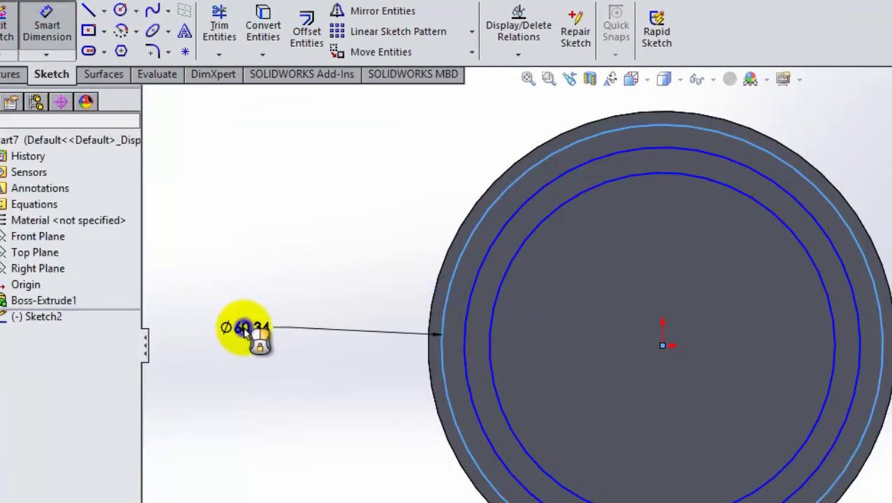
pyautogui.click(244, 328)
pyautogui.write('=d')
pyautogui.press('Down')
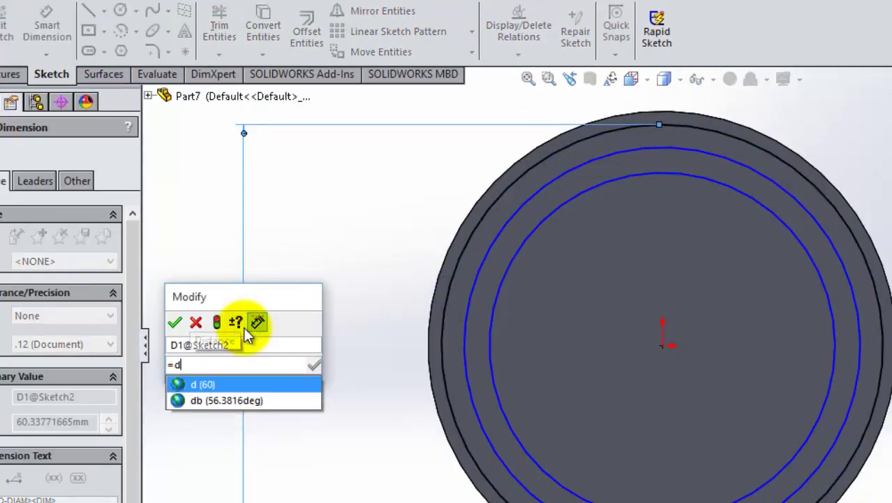
pyautogui.press('Return')
pyautogui.press('Return')
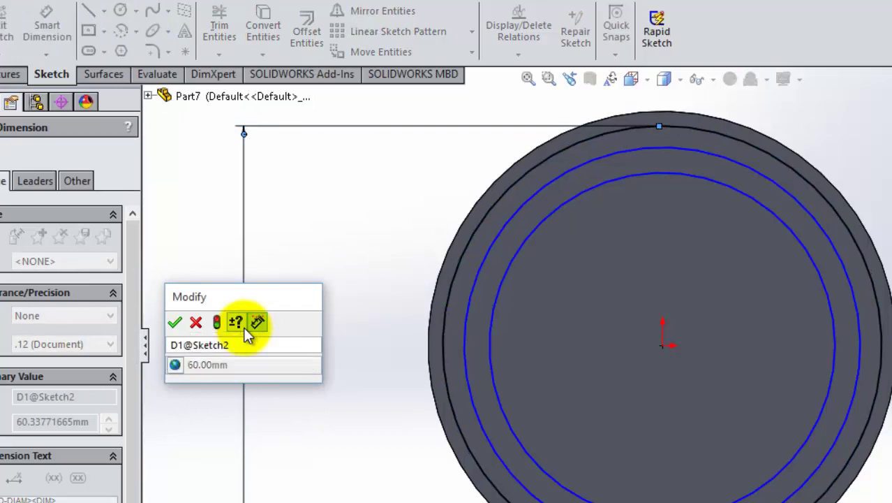
pyautogui.click(175, 322)
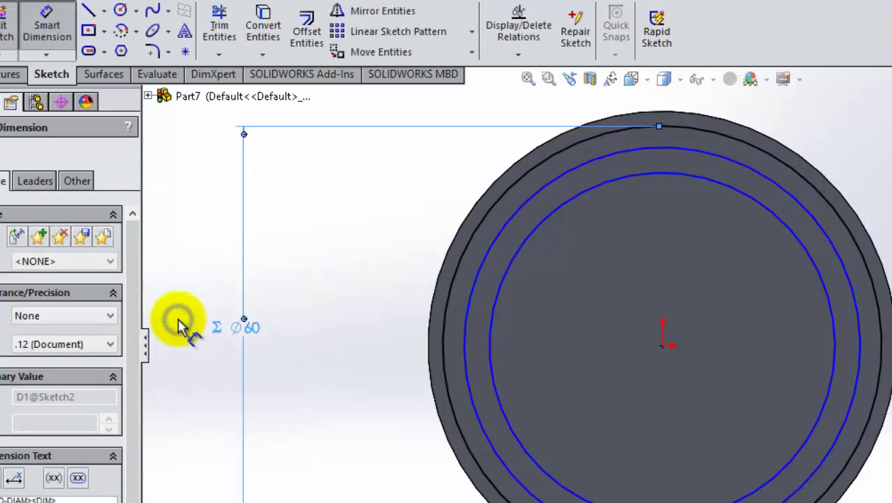
pyautogui.click(383, 290)
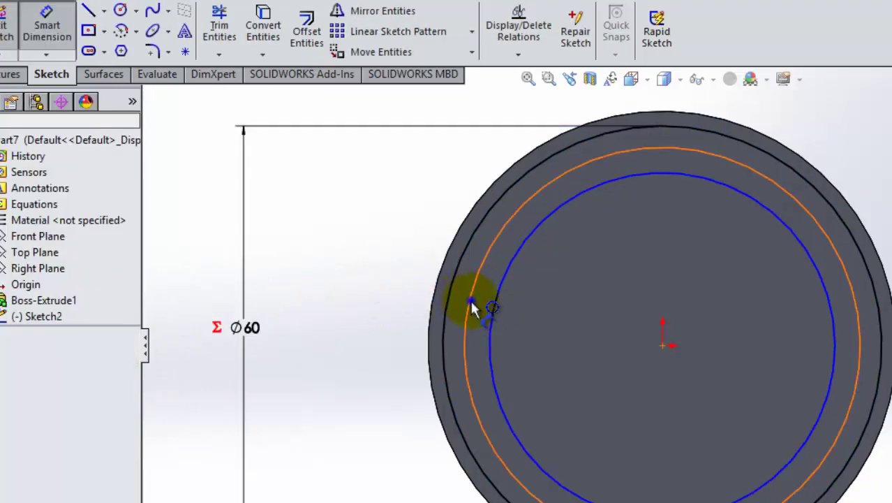
# - Dimension the middle circle's diameter as ="db" (Ø56.38)
pyautogui.click(470, 302)
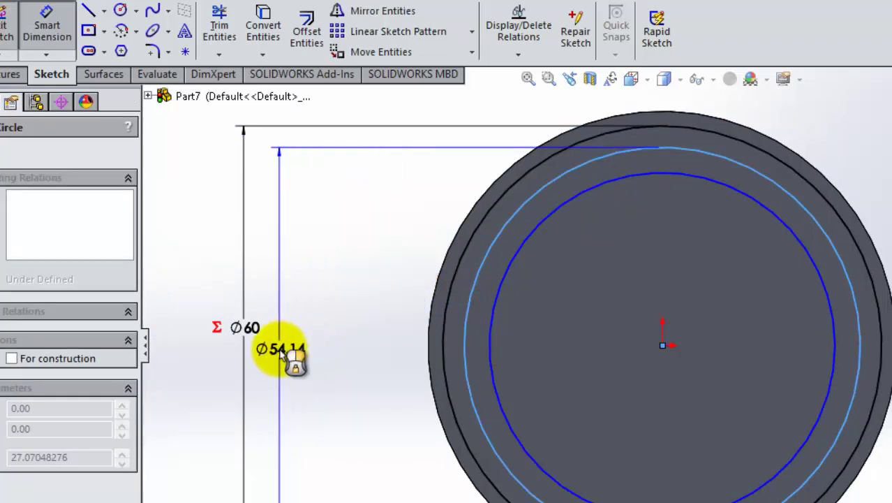
pyautogui.click(280, 353)
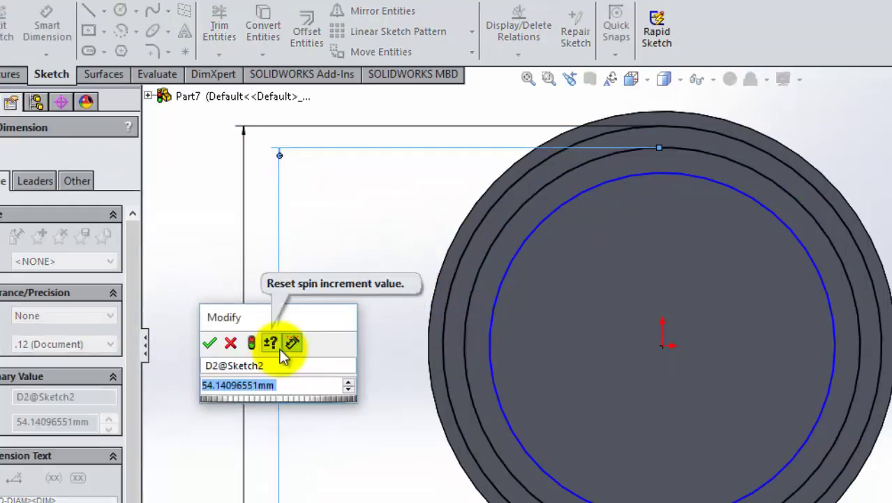
pyautogui.write('="db')
pyautogui.press('Down')
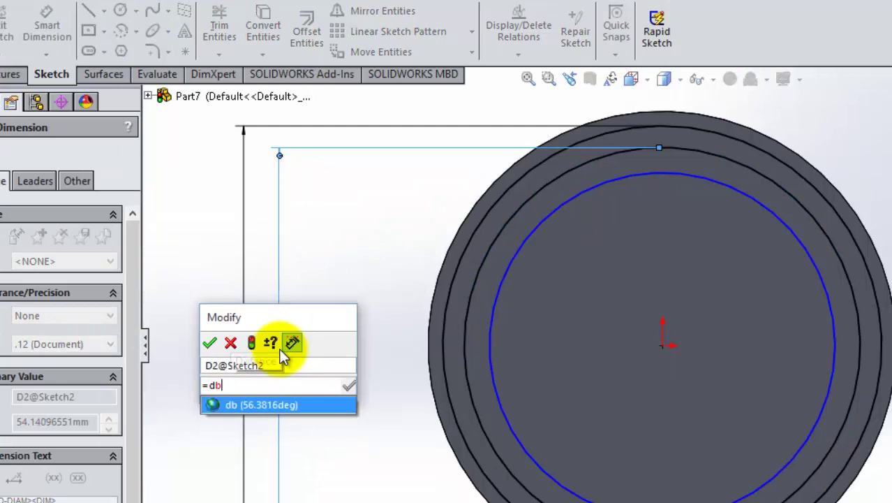
pyautogui.press('Return')
pyautogui.press('Return')
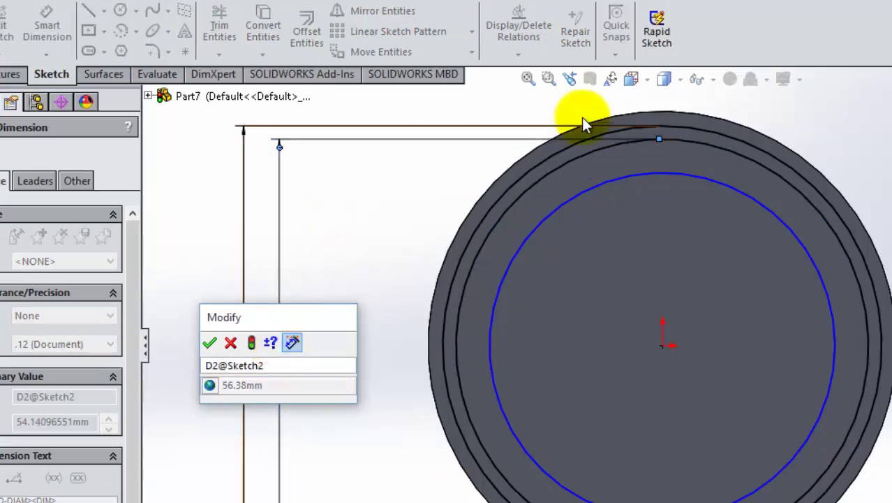
pyautogui.click(210, 342)
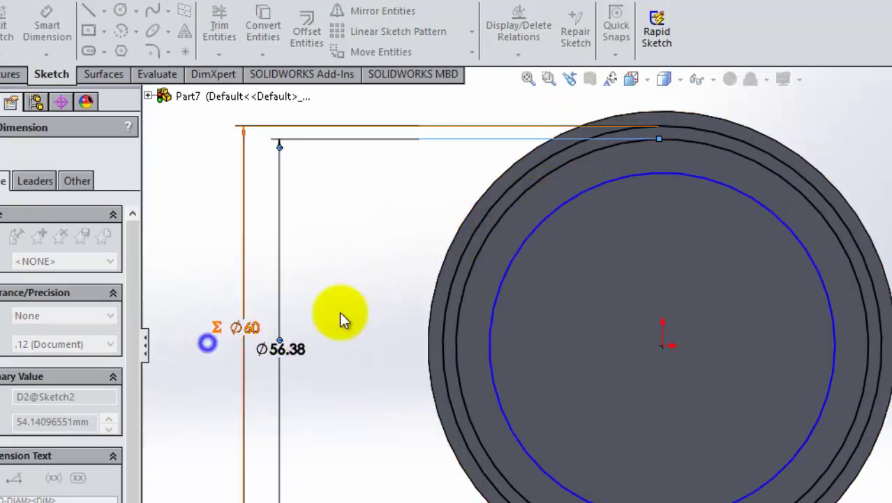
# - Dimension the inner circle's diameter as ="d"-2*"b" (Ø55)
pyautogui.click(503, 270)
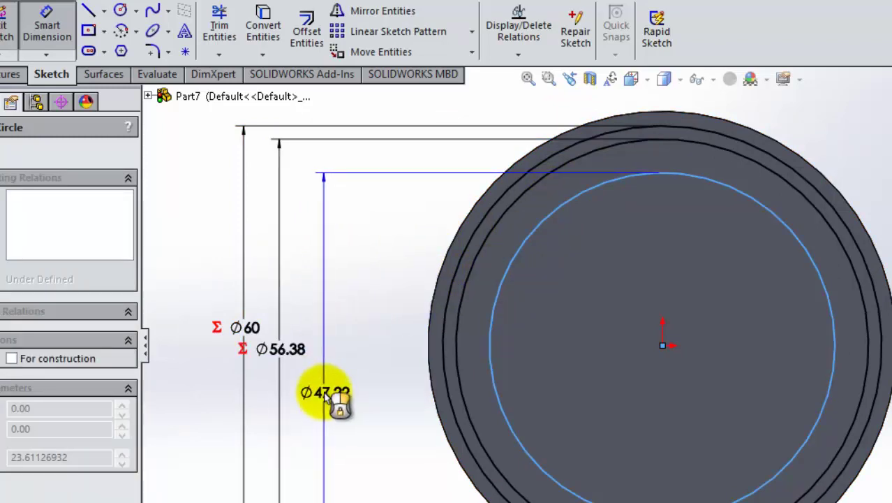
pyautogui.click(324, 390)
pyautogui.write('="d')
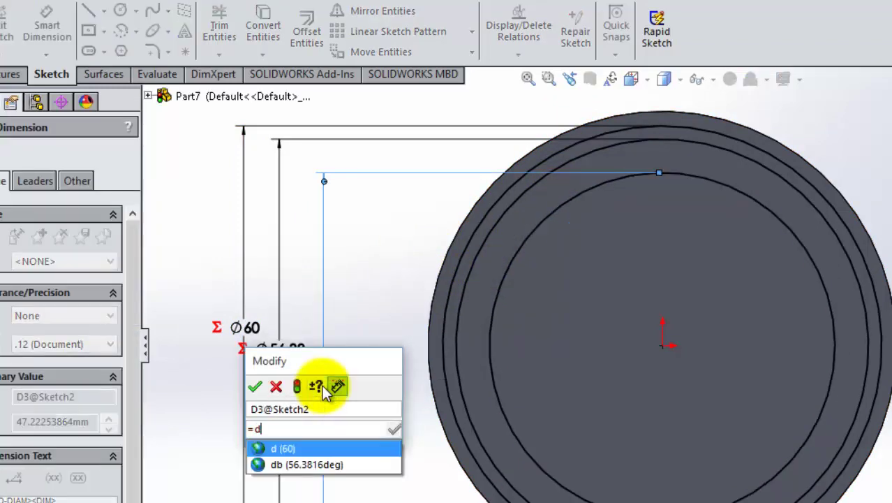
pyautogui.press('Return')
pyautogui.write('-')
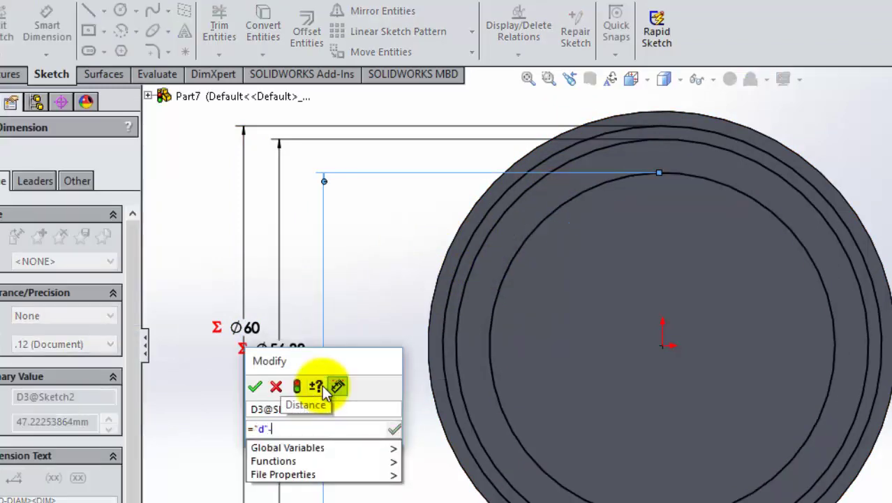
pyautogui.write('2*"')
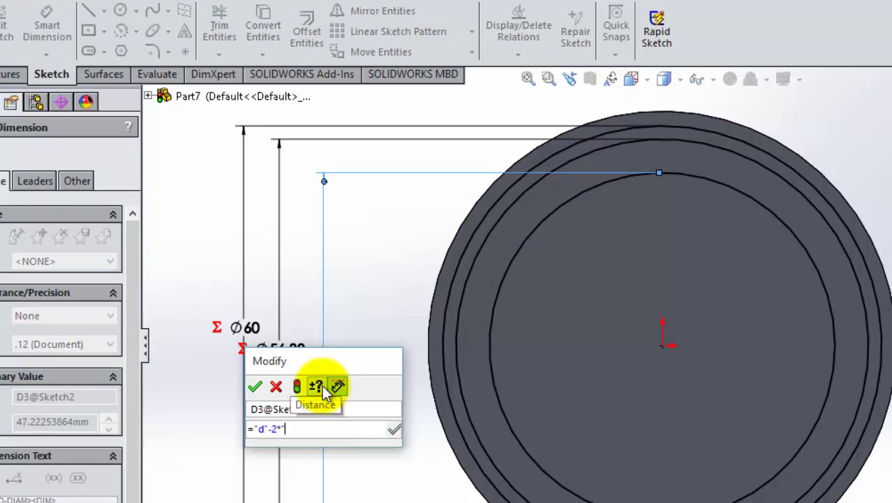
pyautogui.write('b"')
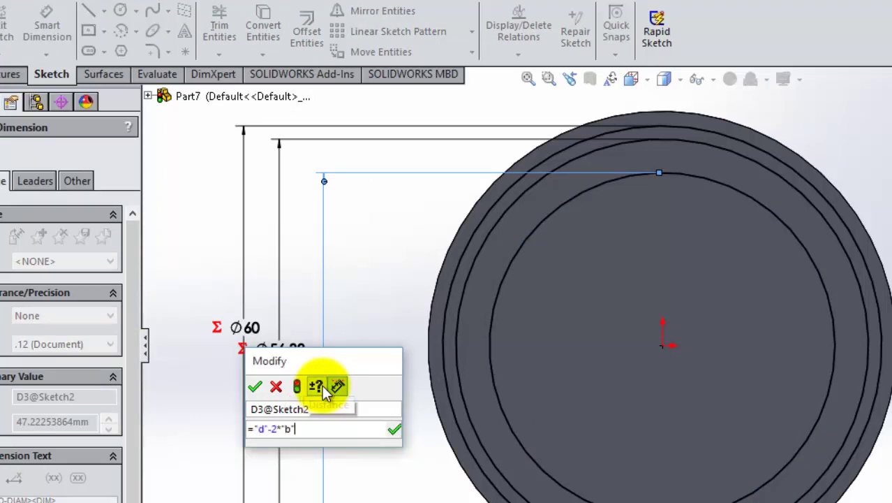
pyautogui.click(323, 390)
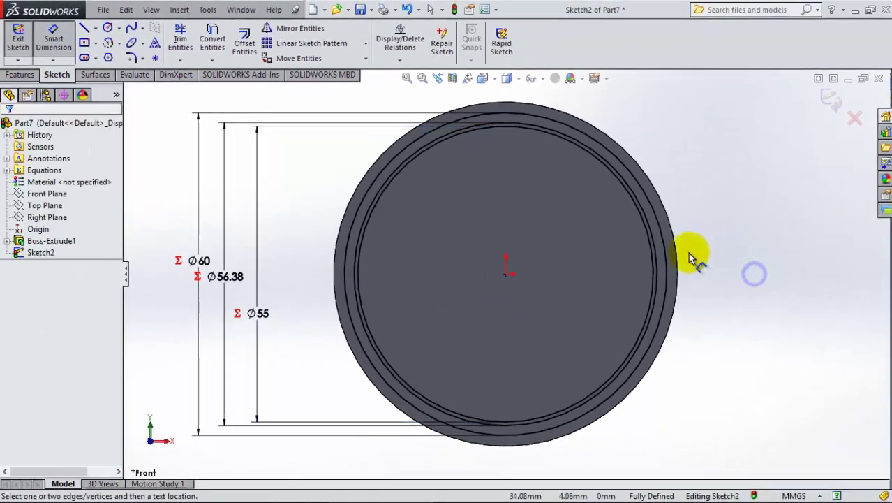
# - Start a parametric equation-driven curve and enter its x(t) equation
pyautogui.click(142, 28)
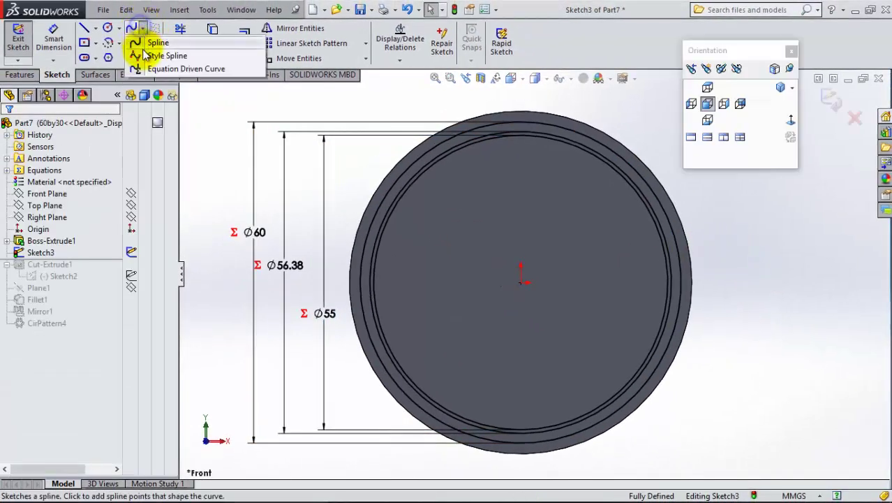
pyautogui.click(151, 69)
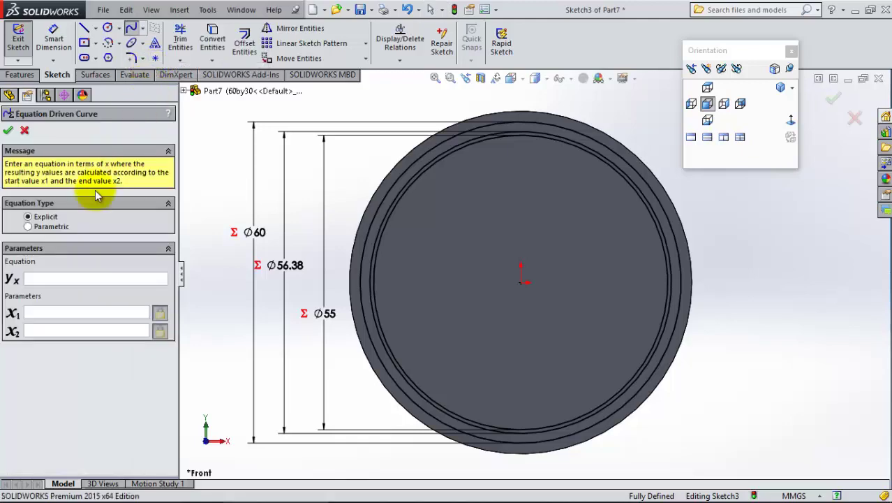
pyautogui.click(51, 227)
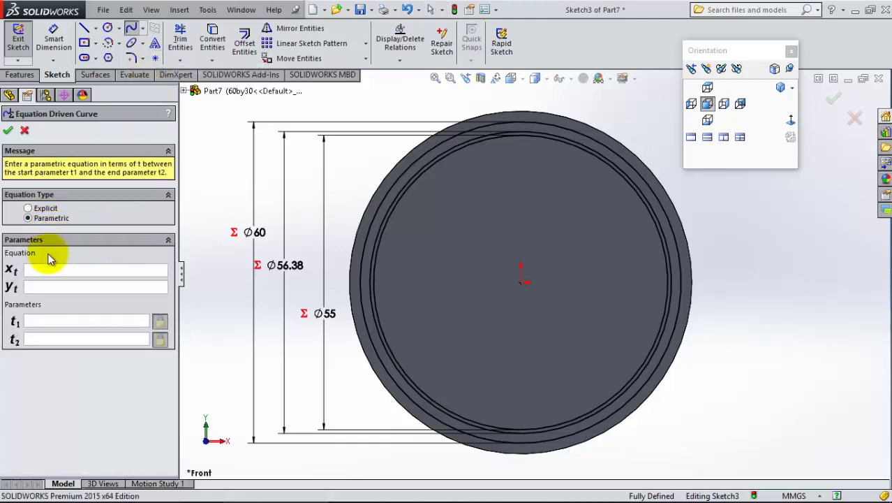
pyautogui.click(49, 277)
pyautogui.write('"db"*.5*(cos(t)+t*sin(t))')
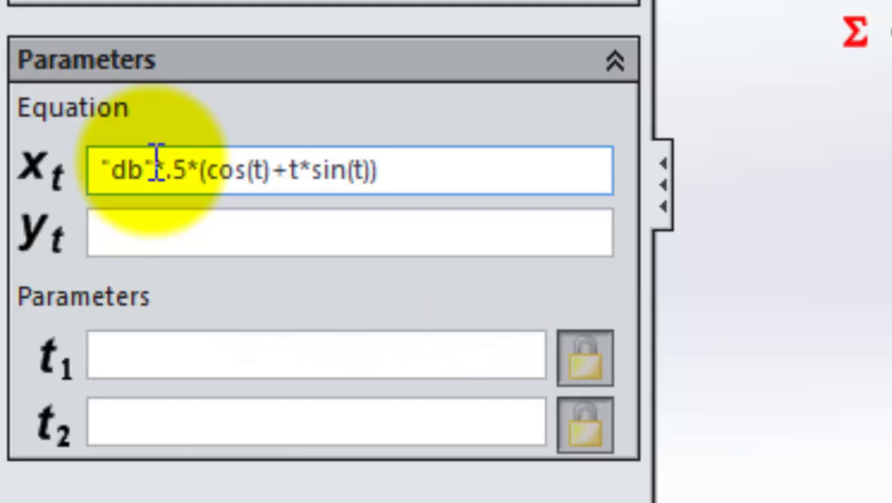
# - Copy the x(t) equation into y(t) and edit it to "db"*.5*(sin(t)-t*cos(t))
pyautogui.hotkey('ctrl', 'a')
pyautogui.hotkey('ctrl', 'c')
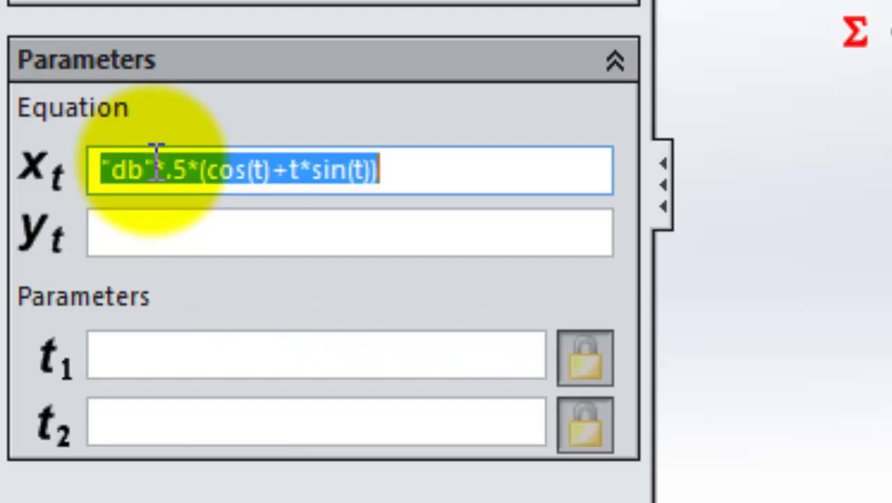
pyautogui.press('Tab')
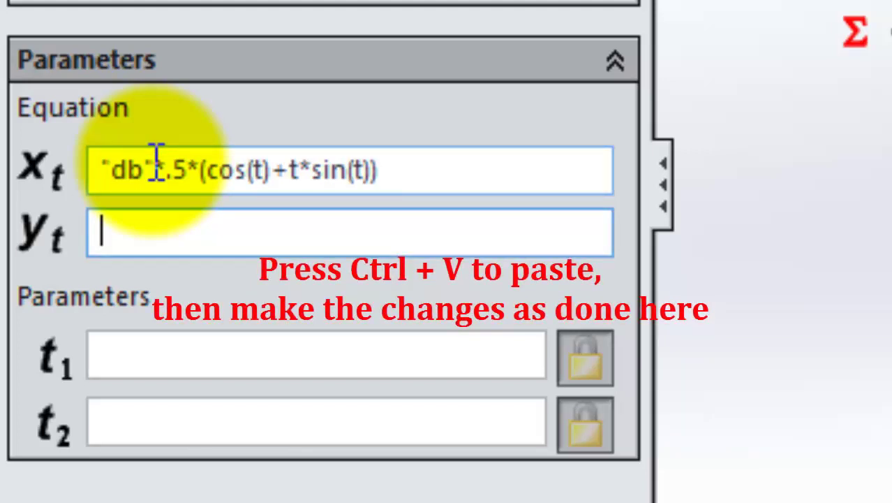
pyautogui.hotkey('ctrl', 'v')
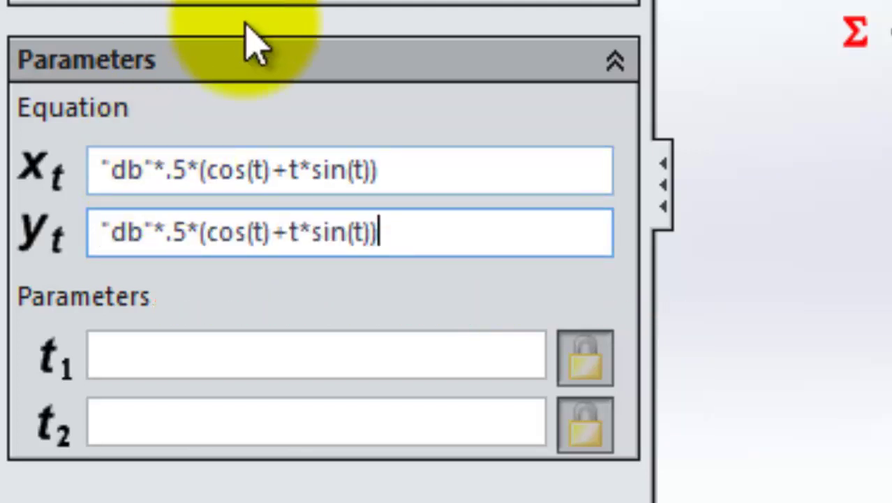
pyautogui.click(251, 232)
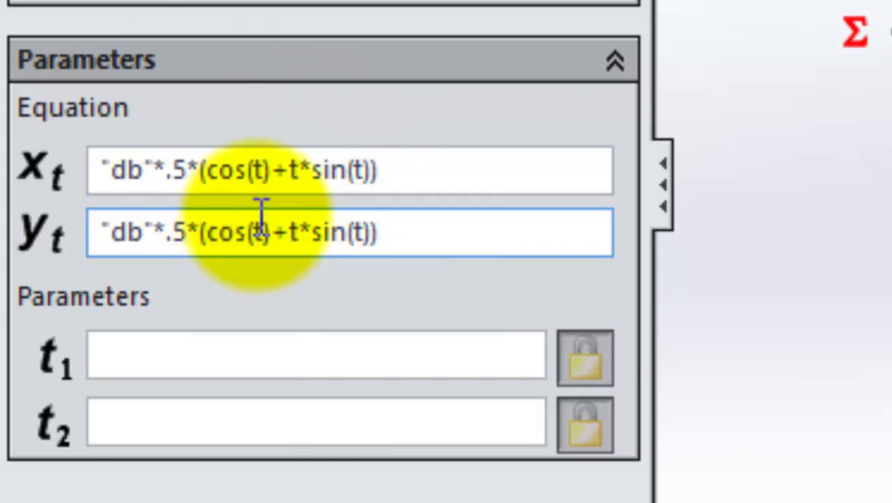
pyautogui.press('BackSpace')
pyautogui.press('BackSpace')
pyautogui.press('BackSpace')
pyautogui.write('si')
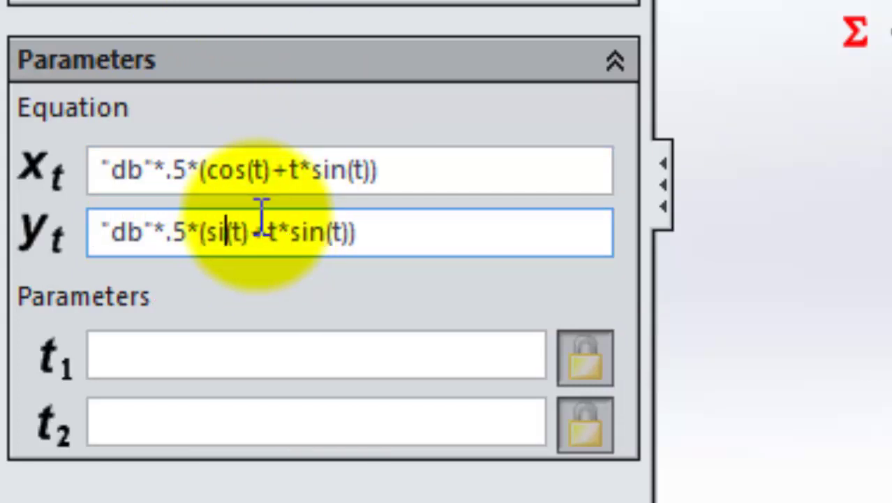
pyautogui.write('n')
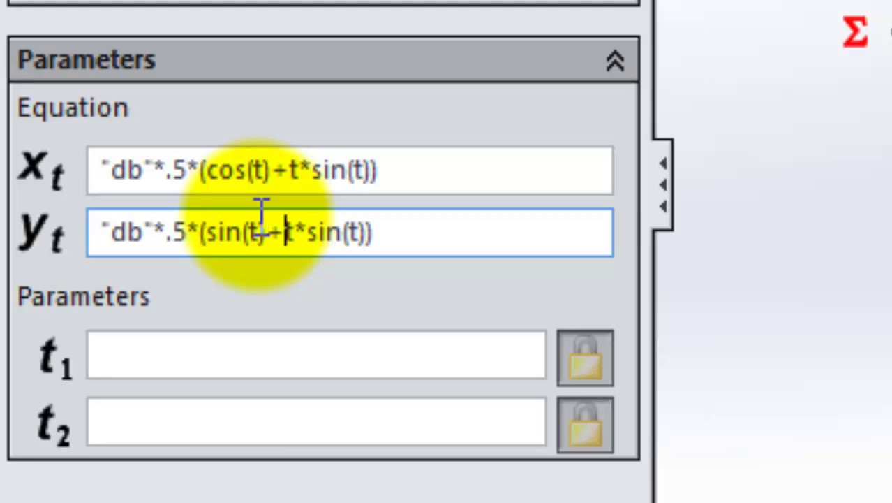
pyautogui.press('BackSpace')
pyautogui.write('-')
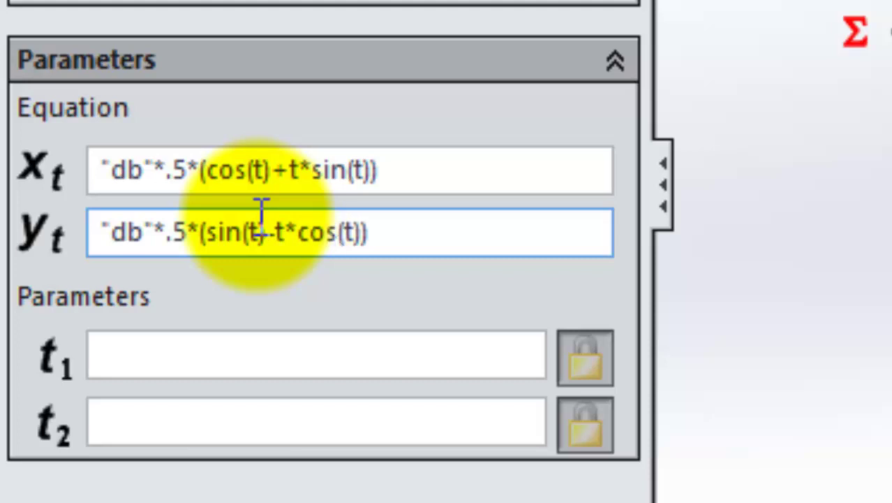
# - Set the parameter range t1 = 0 to t2 = 1 and accept the involute curve
pyautogui.click(242, 345)
pyautogui.write('0')
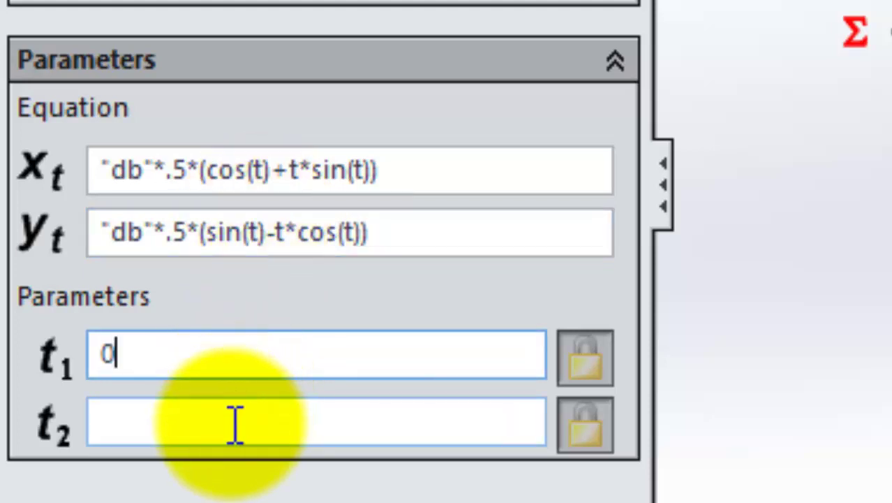
pyautogui.click(233, 424)
pyautogui.write('1')
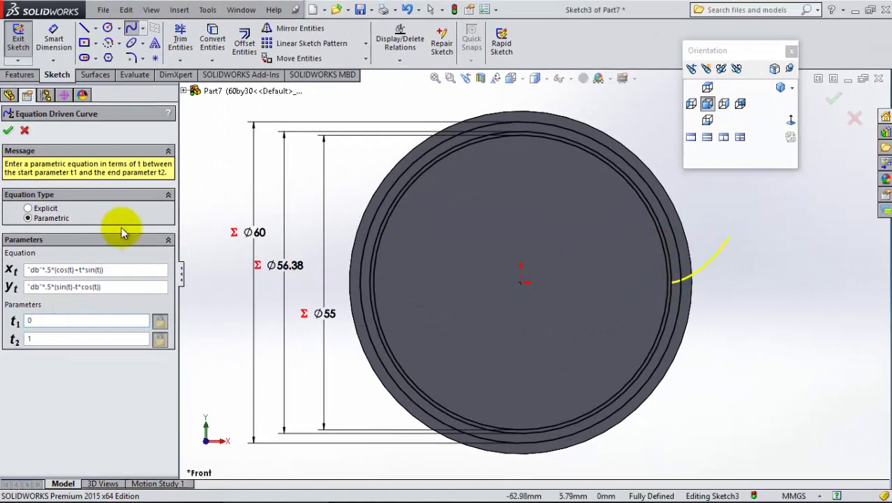
pyautogui.click(7, 130)
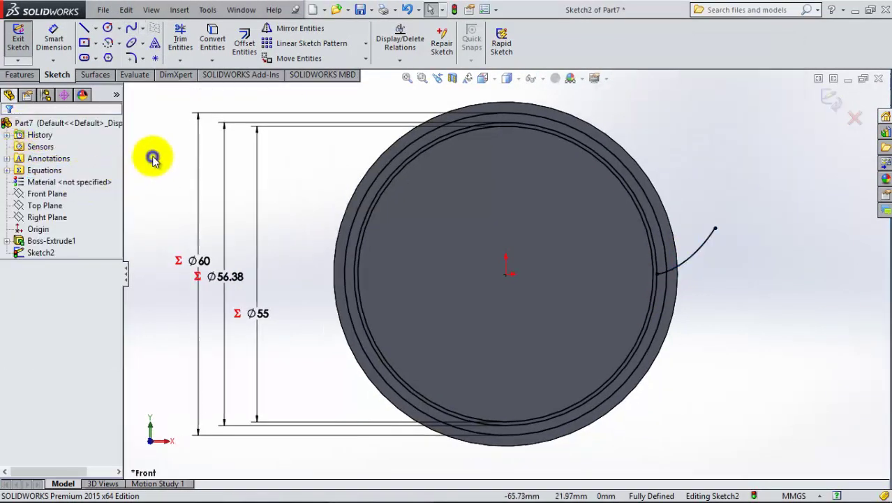
# - Draw a centerline from the origin to the involute's start point
pyautogui.click(97, 28)
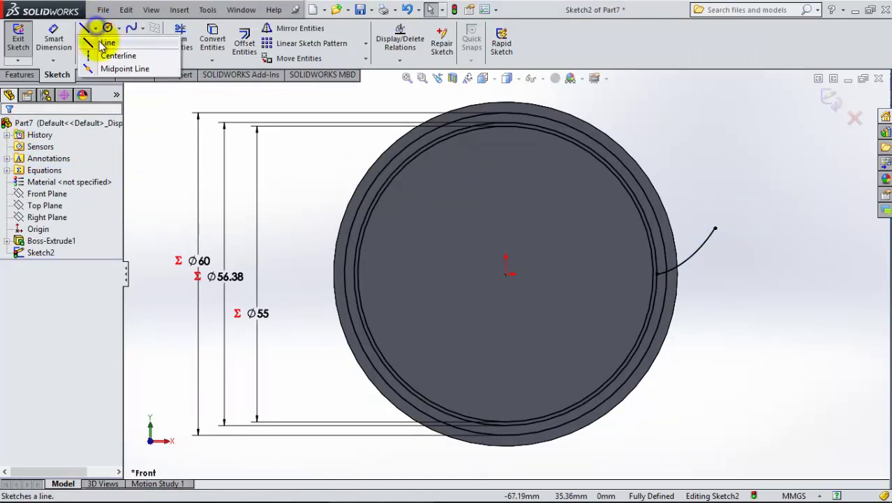
pyautogui.click(112, 55)
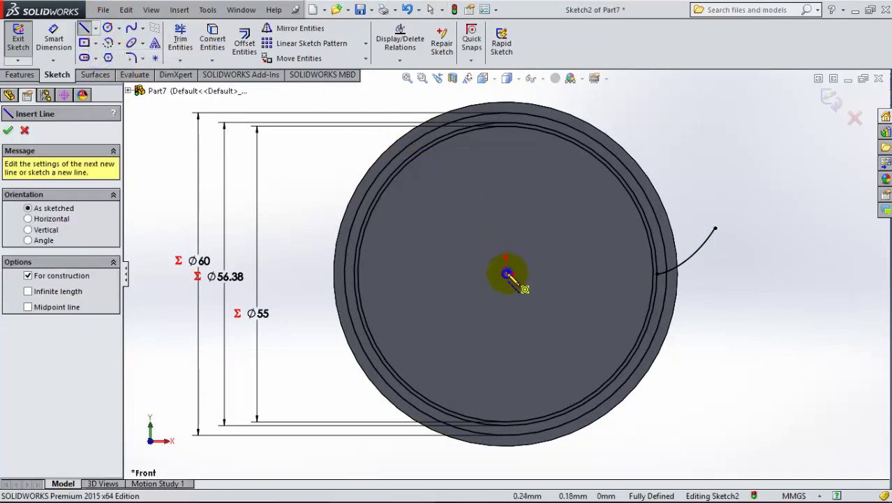
pyautogui.click(508, 273)
pyautogui.scroll(-2, 601, 292)
pyautogui.scroll(-2, 698, 224)
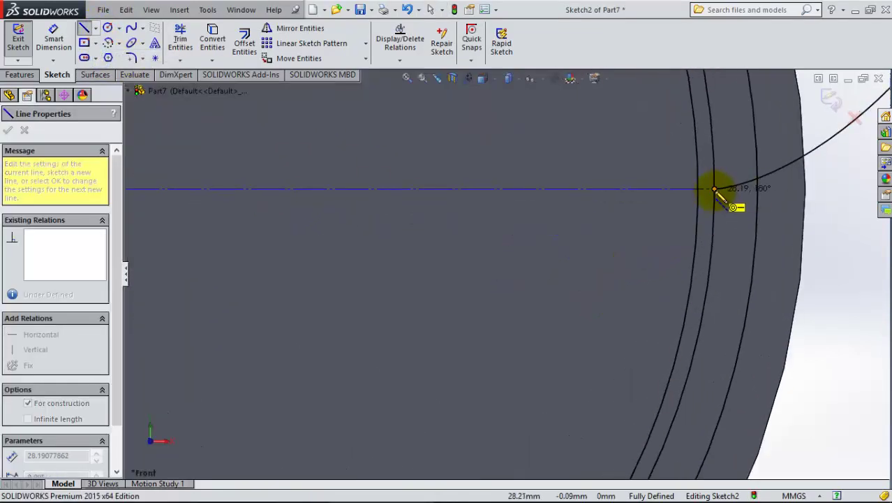
pyautogui.click(714, 189)
pyautogui.press('Escape')
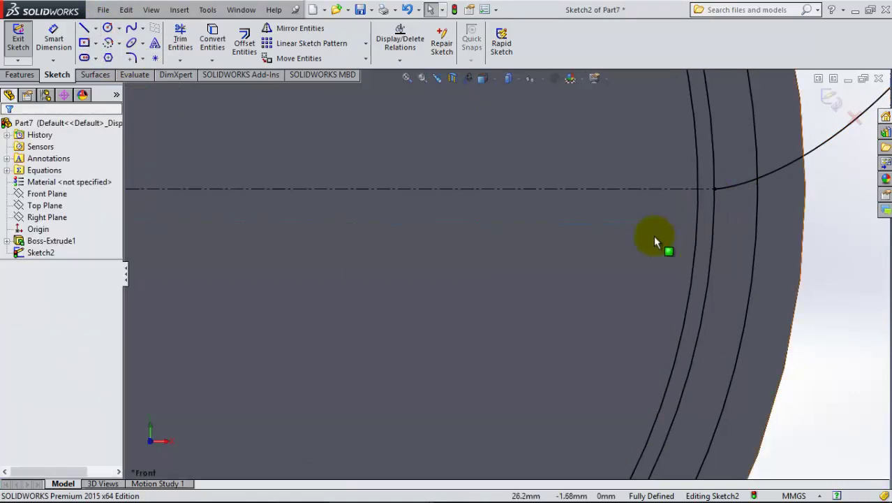
pyautogui.scroll(3, 650, 242)
pyautogui.scroll(1, 636, 241)
# - Draw a second centerline from the origin to near the involute curve
pyautogui.click(96, 28)
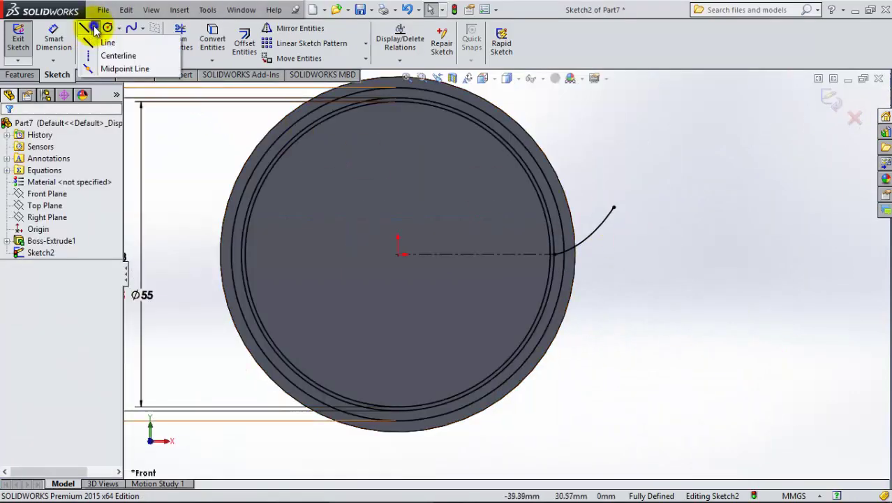
pyautogui.click(112, 53)
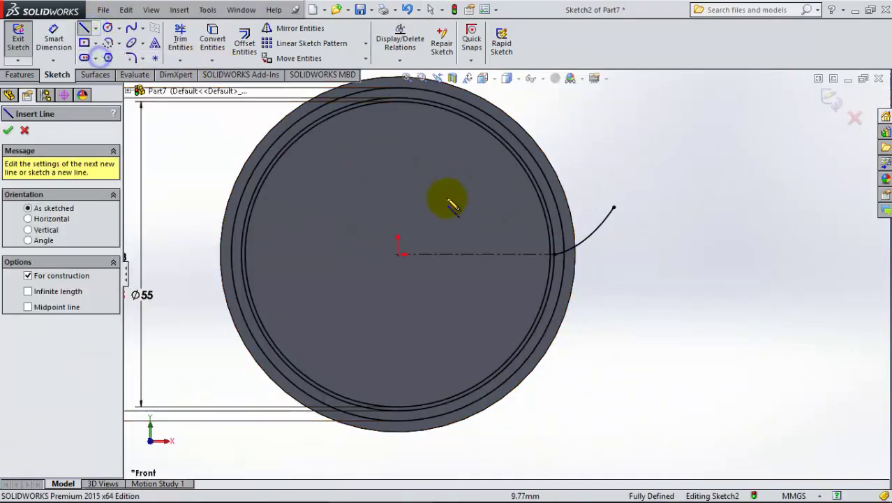
pyautogui.click(400, 256)
pyautogui.scroll(-4, 516, 253)
pyautogui.scroll(-1, 679, 279)
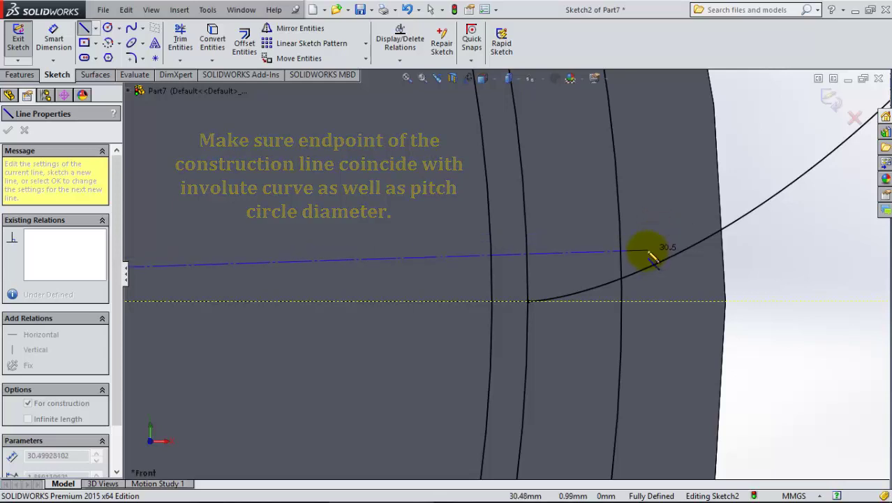
pyautogui.click(647, 250)
pyautogui.press('Escape')
# - Make the second centerline's endpoint coincident with Equation Curve2 and the pitch circle
pyautogui.click(647, 250)
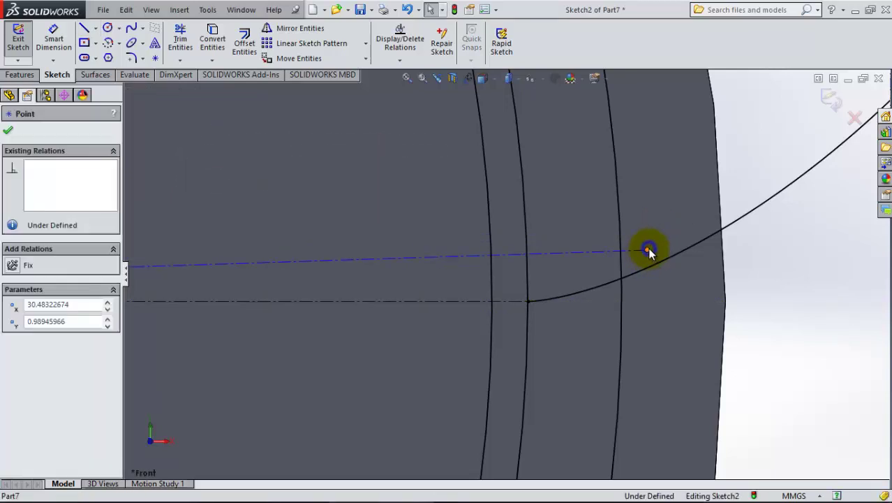
pyautogui.keyDown('ctrl'); pyautogui.click(661, 261); pyautogui.keyUp('ctrl')
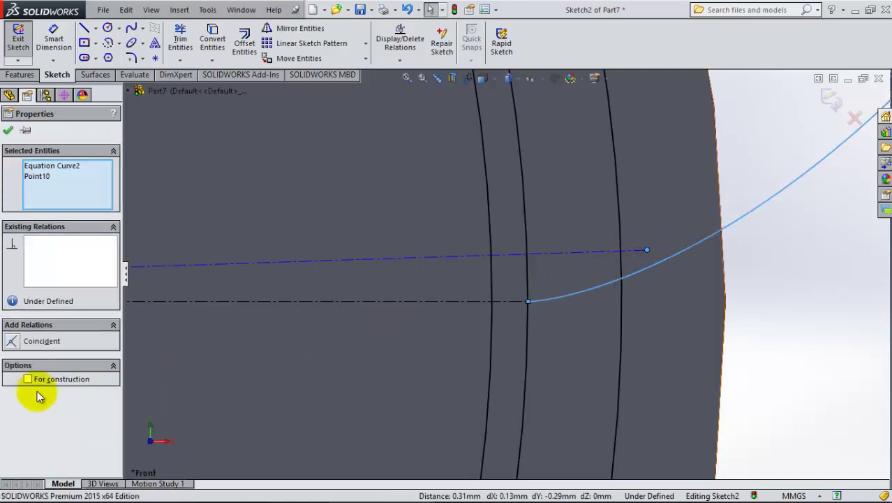
pyautogui.click(14, 341)
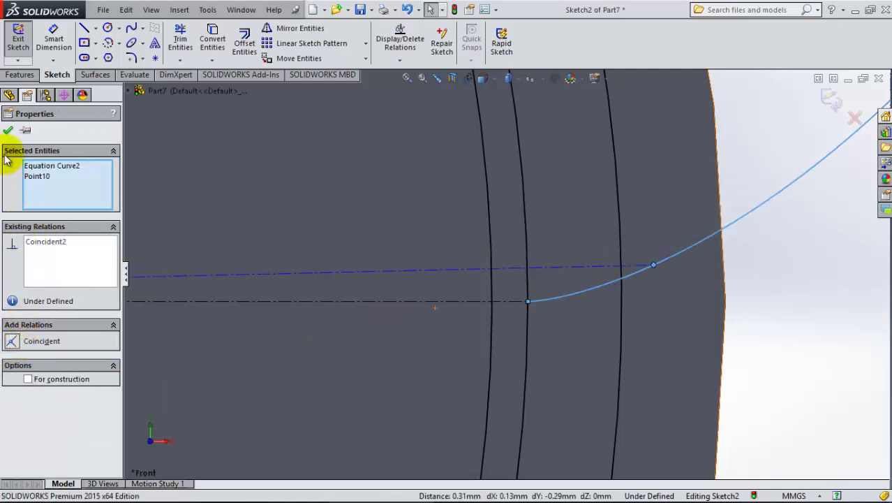
pyautogui.click(9, 132)
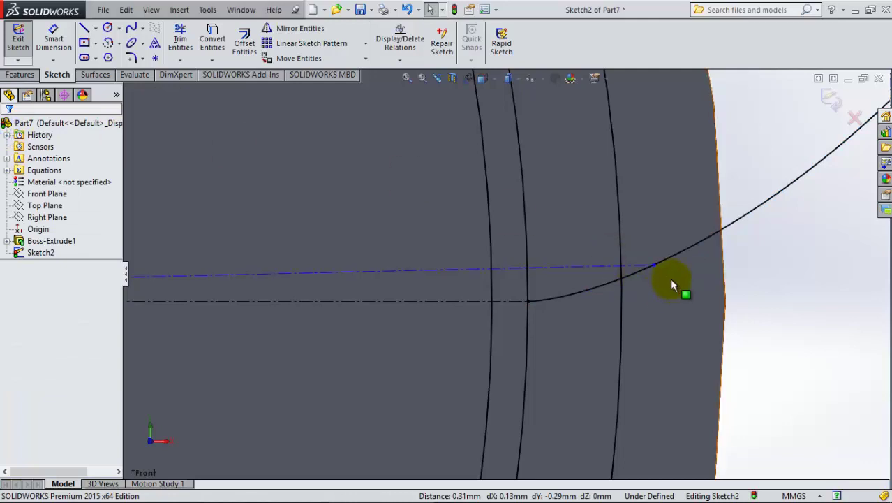
pyautogui.click(652, 263)
pyautogui.keyDown('ctrl'); pyautogui.click(621, 249); pyautogui.keyUp('ctrl')
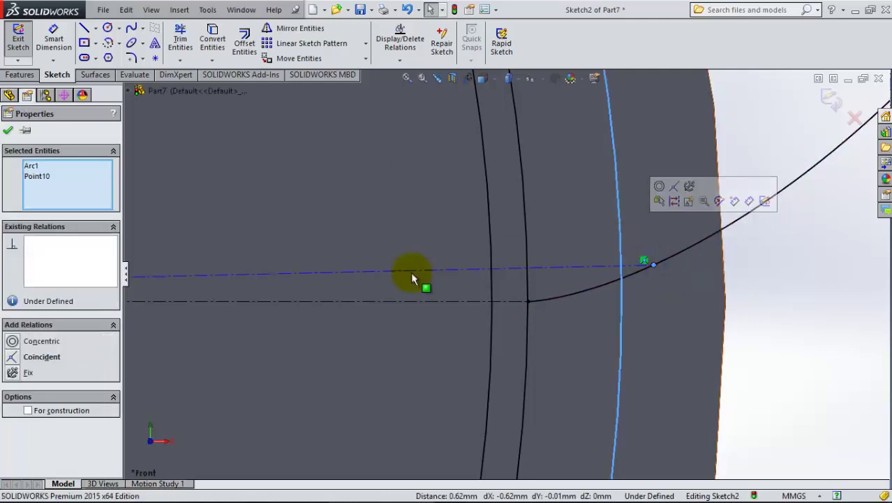
pyautogui.click(15, 357)
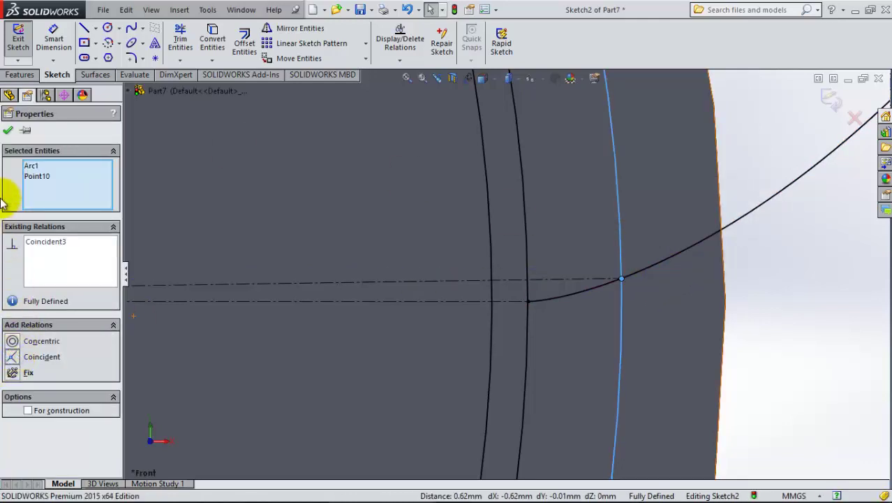
pyautogui.click(7, 132)
pyautogui.scroll(3, 538, 193)
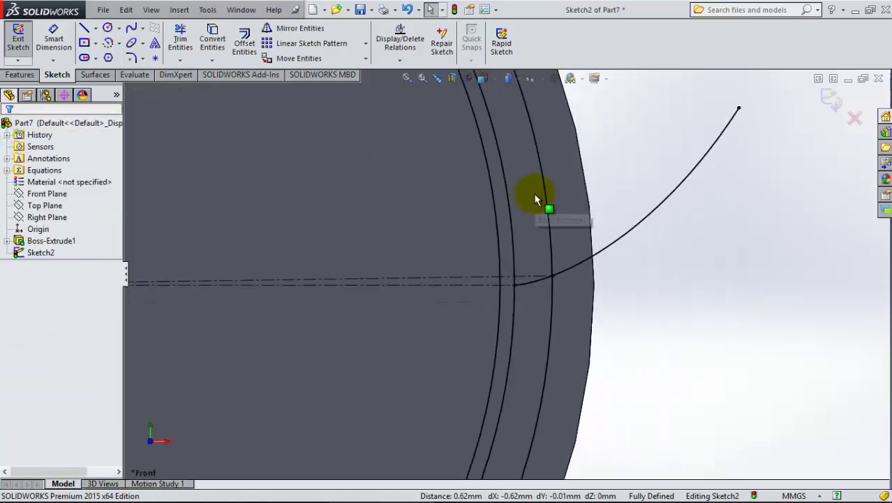
pyautogui.scroll(3, 538, 193)
pyautogui.scroll(3, 541, 199)
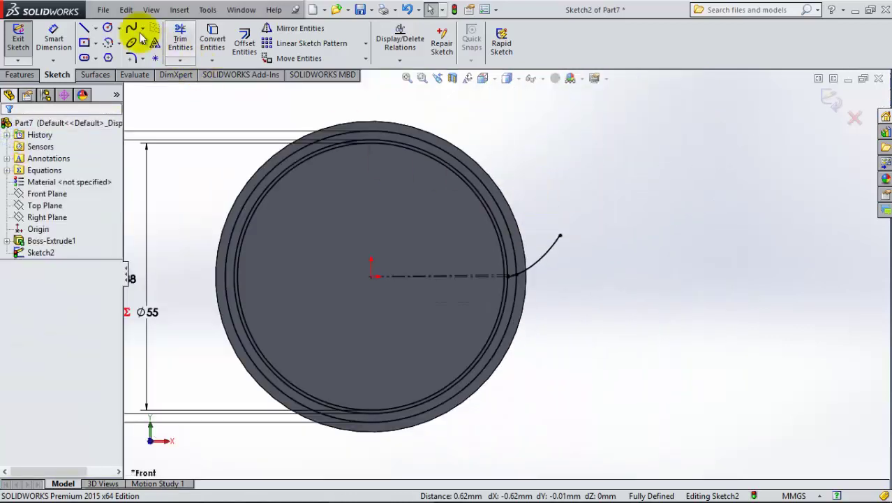
# - Draw a third centerline from the circle centre to the gear's outer edge
pyautogui.click(96, 33)
pyautogui.click(112, 56)
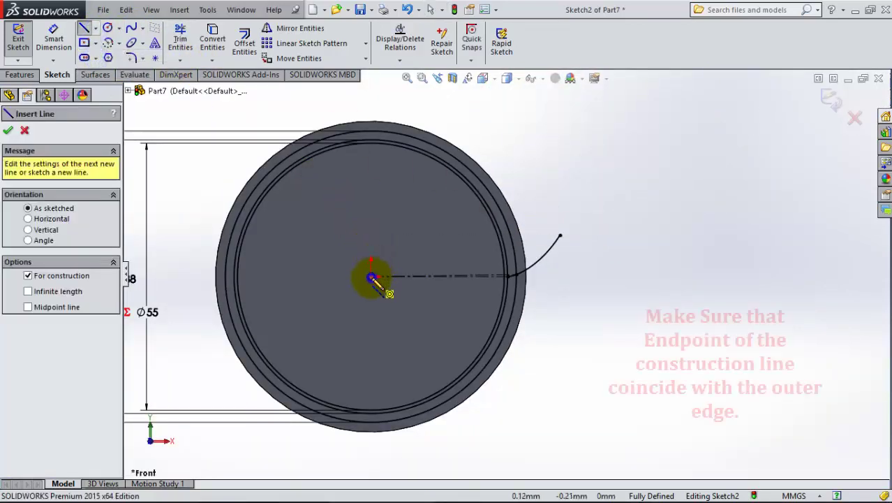
pyautogui.click(372, 278)
pyautogui.scroll(-5, 523, 310)
pyautogui.scroll(-2, 549, 243)
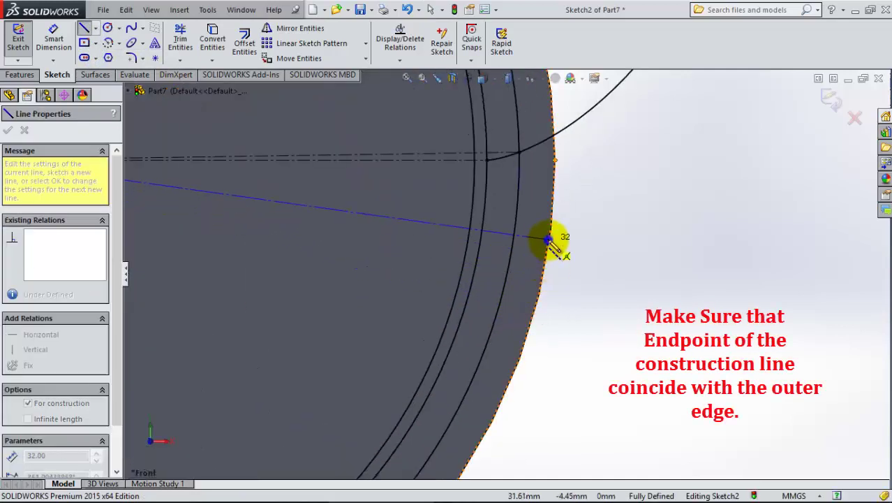
pyautogui.click(549, 240)
pyautogui.press('Escape')
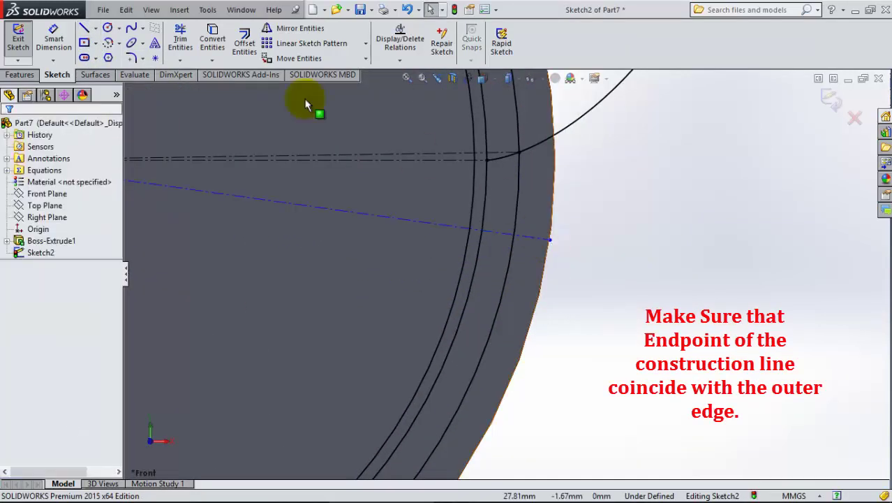
# - Dimension the angle between the centerlines with the equation =360/(4*"t"), giving 3.00°
pyautogui.click(61, 31)
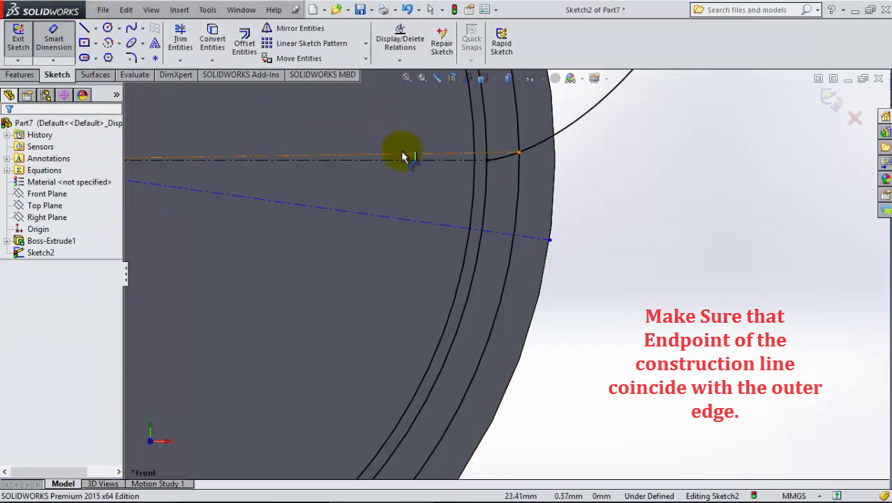
pyautogui.click(402, 154)
pyautogui.click(406, 220)
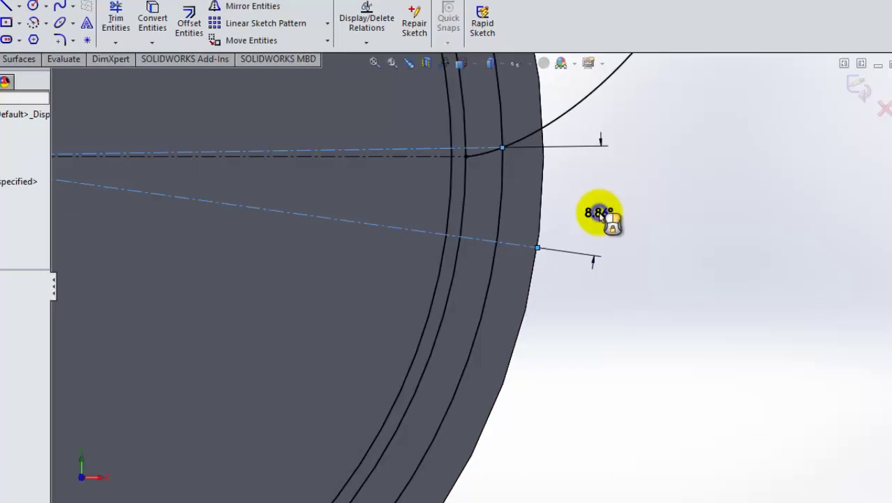
pyautogui.click(599, 211)
pyautogui.write('=')
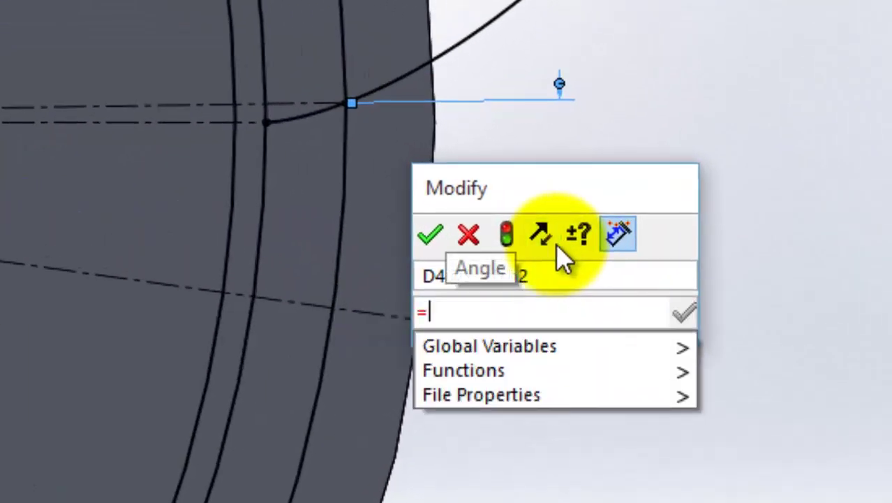
pyautogui.write('360')
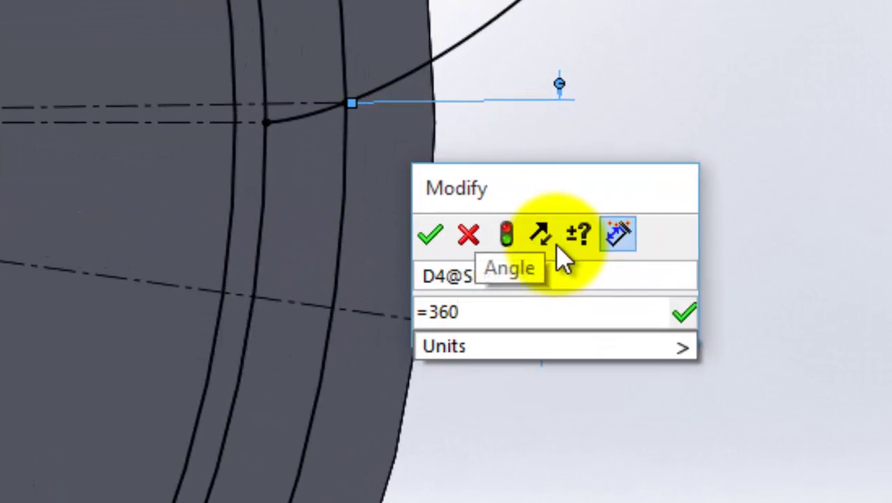
pyautogui.write('/(')
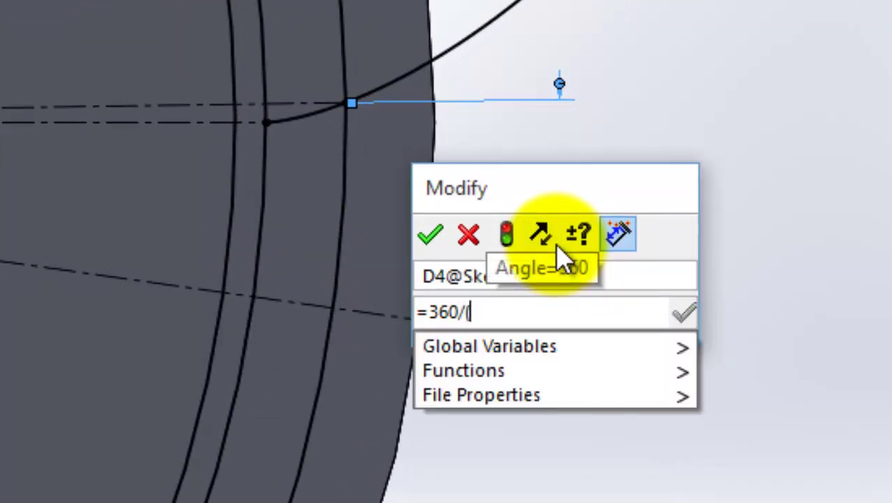
pyautogui.write('4*')
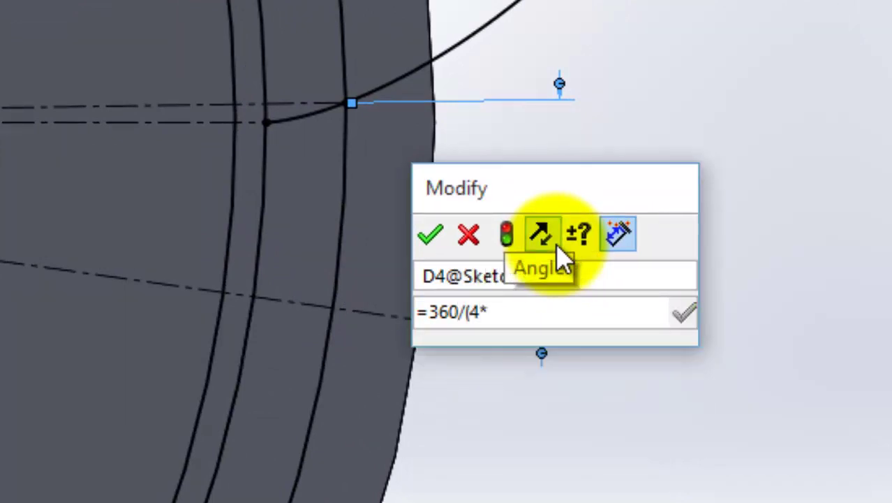
pyautogui.write('"t')
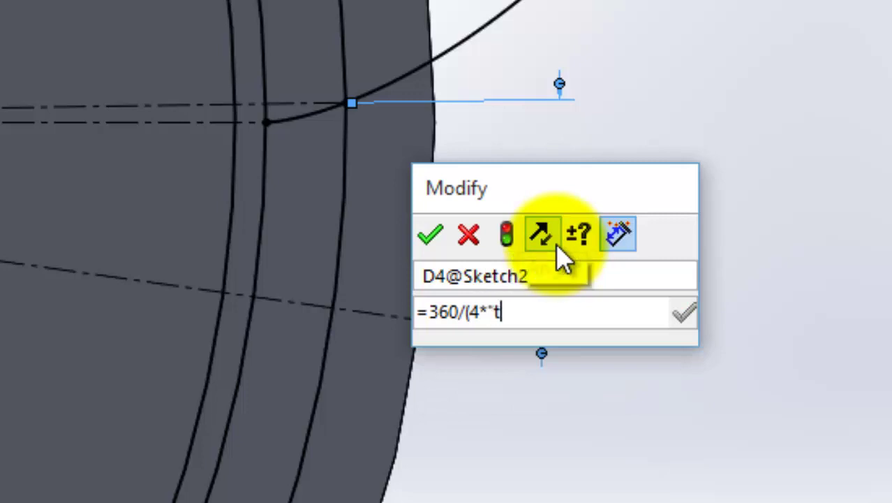
pyautogui.write('")')
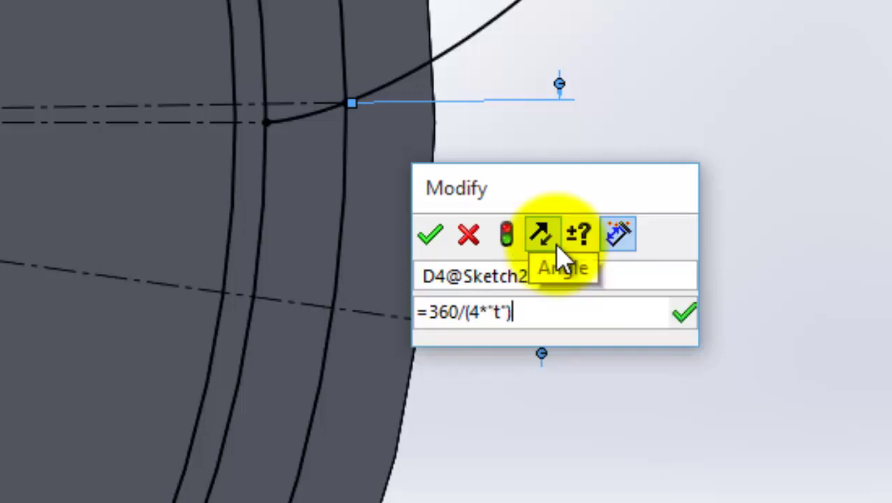
pyautogui.press('Return')
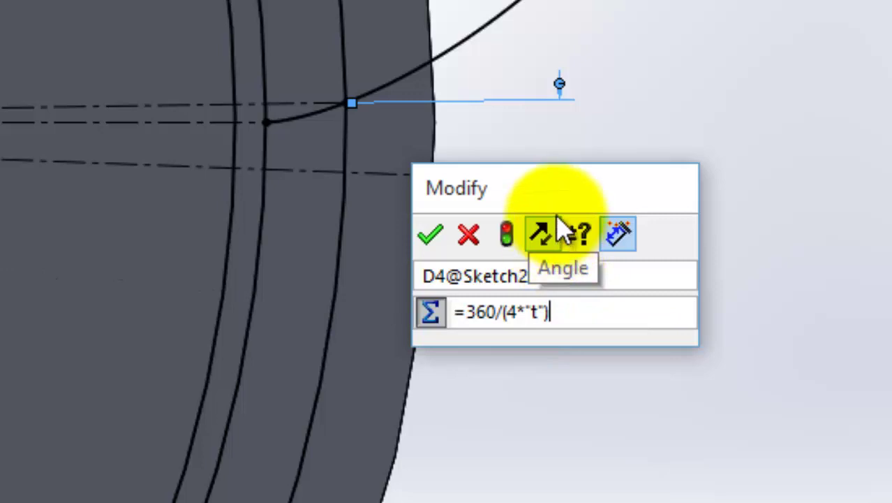
pyautogui.click(430, 236)
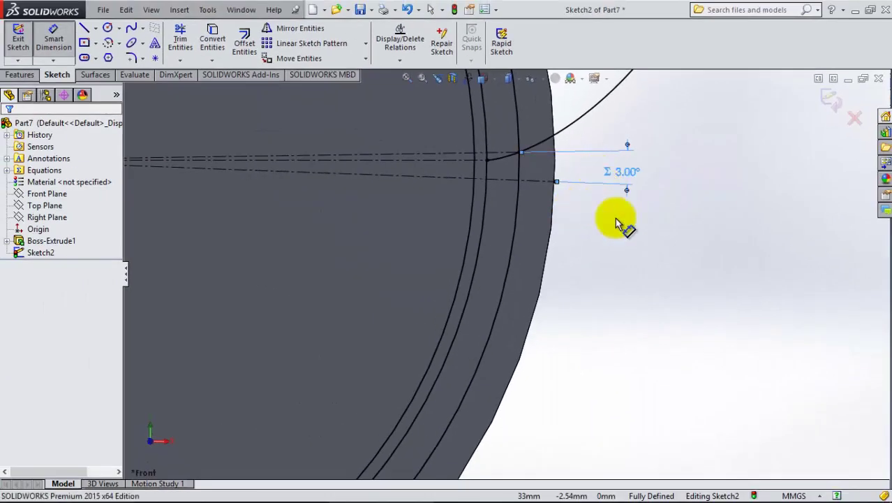
pyautogui.scroll(2, 623, 244)
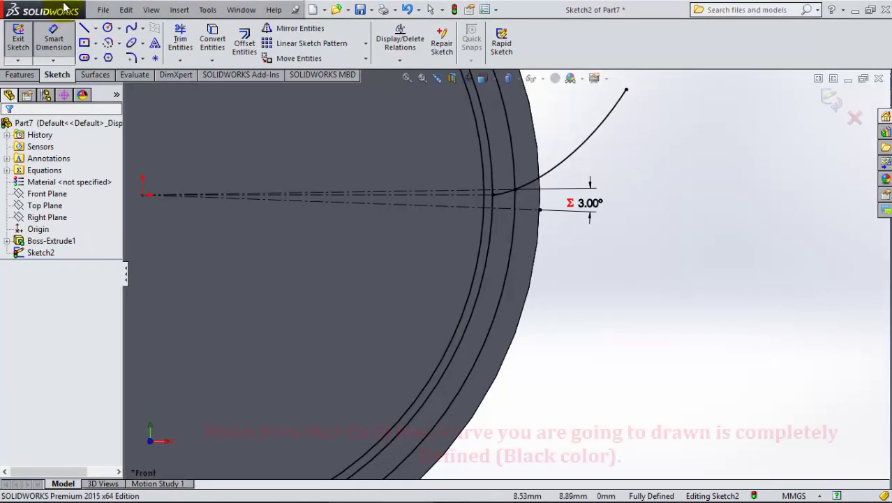
# - Draw an R27.5 centre-point arc about the origin spanning the two centrelines
pyautogui.click(118, 42)
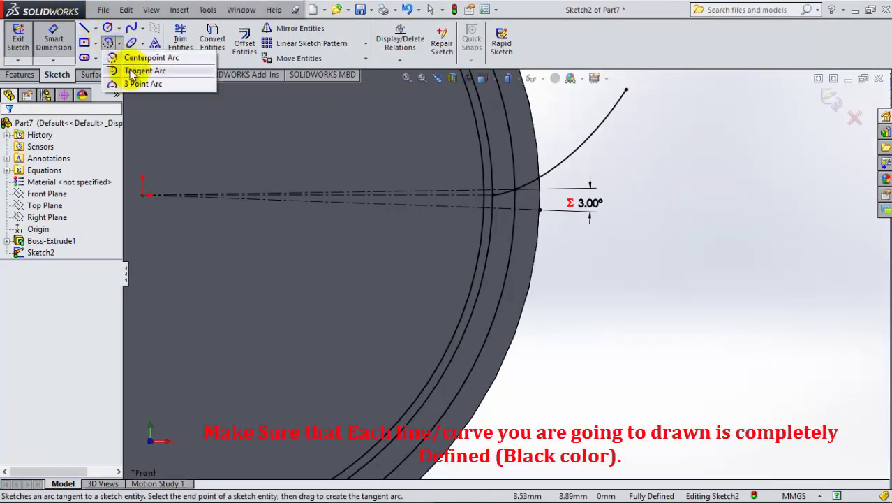
pyautogui.click(130, 58)
pyautogui.click(143, 195)
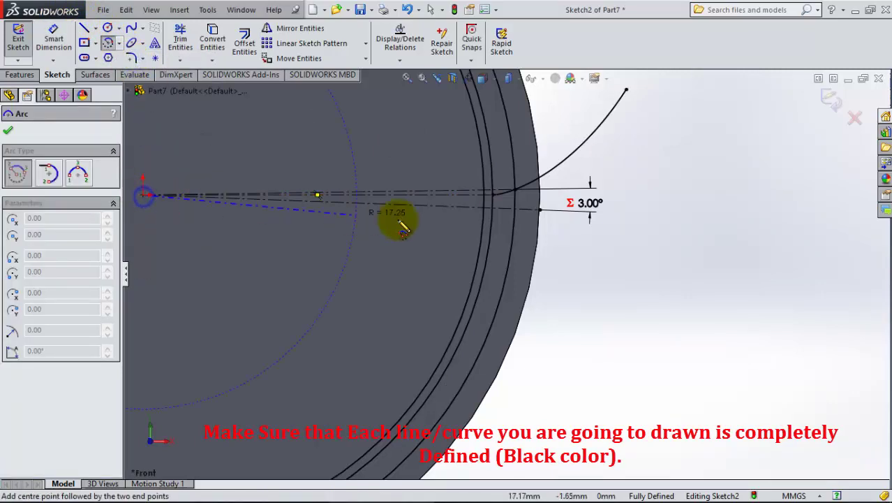
pyautogui.scroll(-2, 518, 199)
pyautogui.scroll(-2, 554, 175)
pyautogui.scroll(-2, 564, 180)
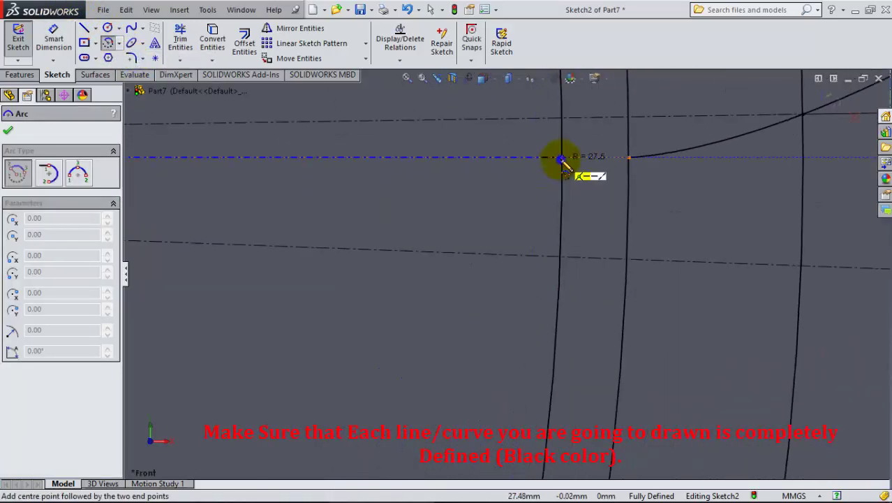
pyautogui.click(563, 158)
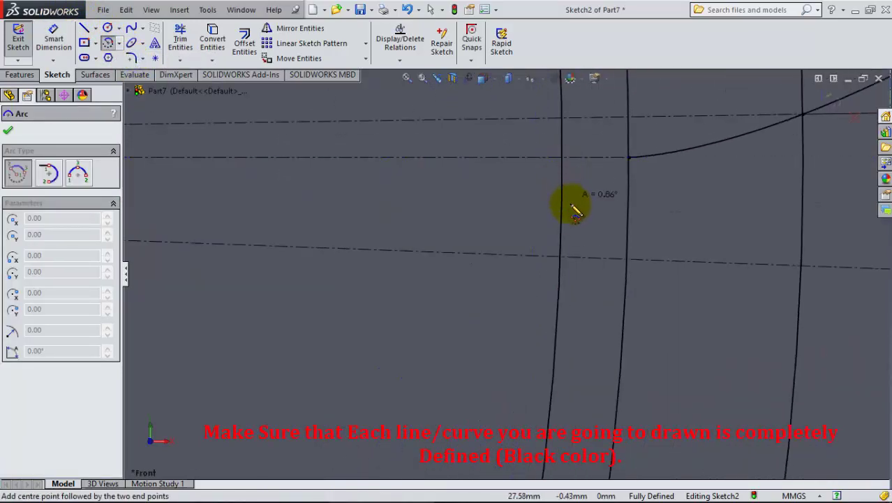
pyautogui.click(562, 258)
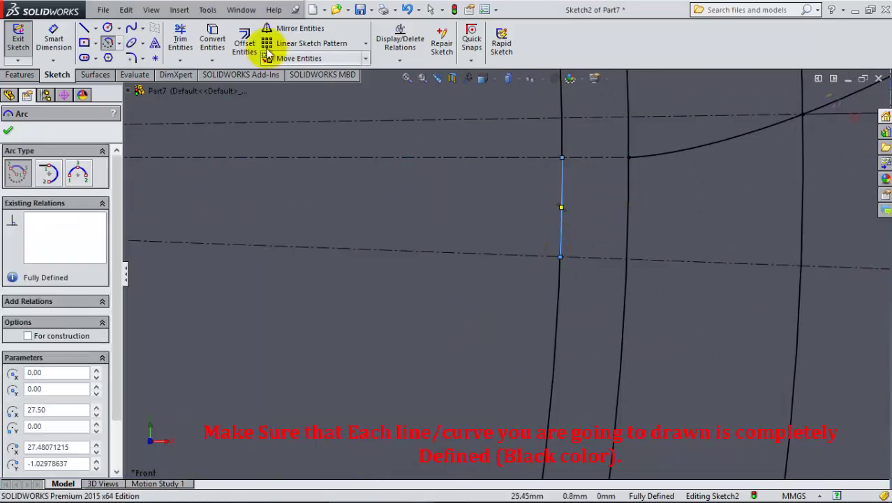
# - Draw lines from the arc's upper end to the involute start and from its lower end to the rim
pyautogui.click(85, 28)
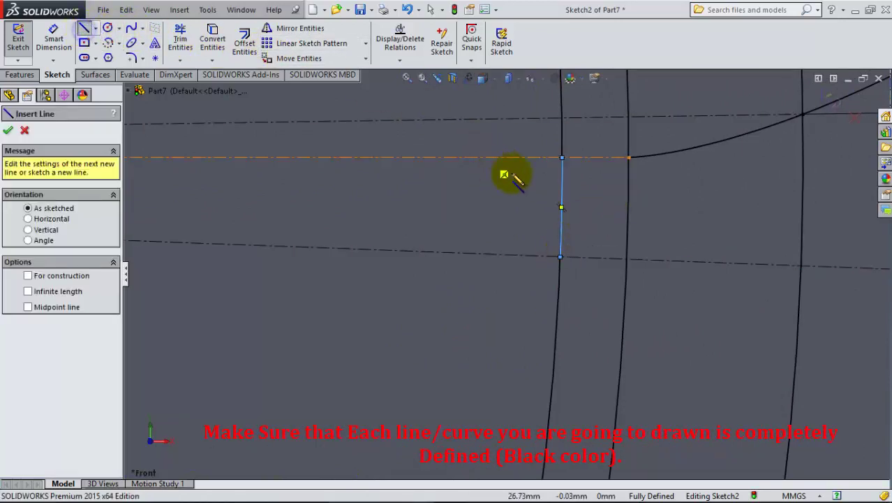
pyautogui.click(562, 157)
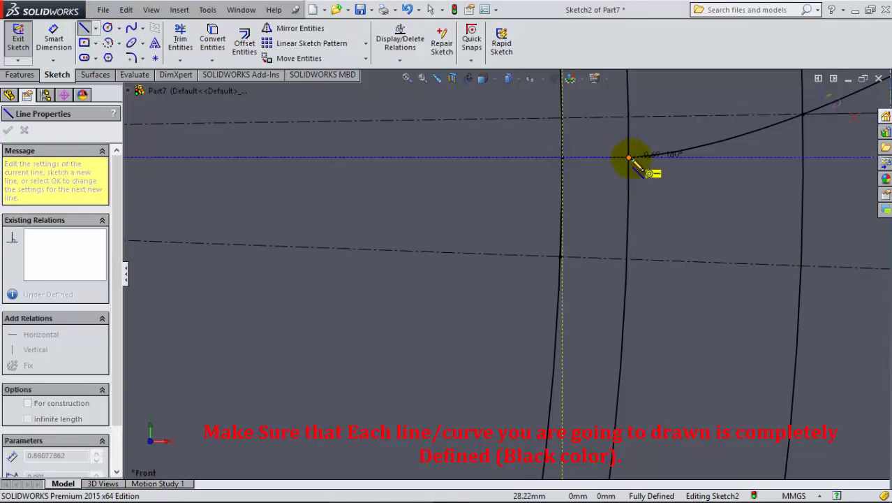
pyautogui.click(628, 157)
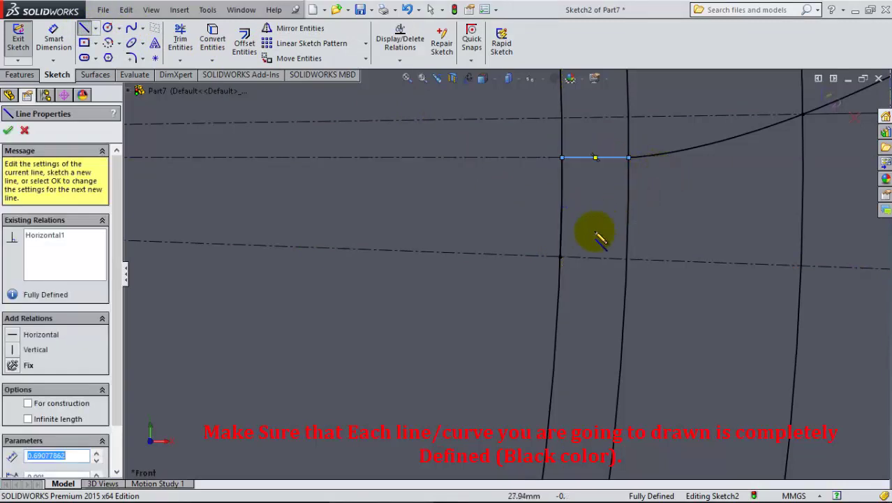
pyautogui.click(560, 258)
pyautogui.press('z')
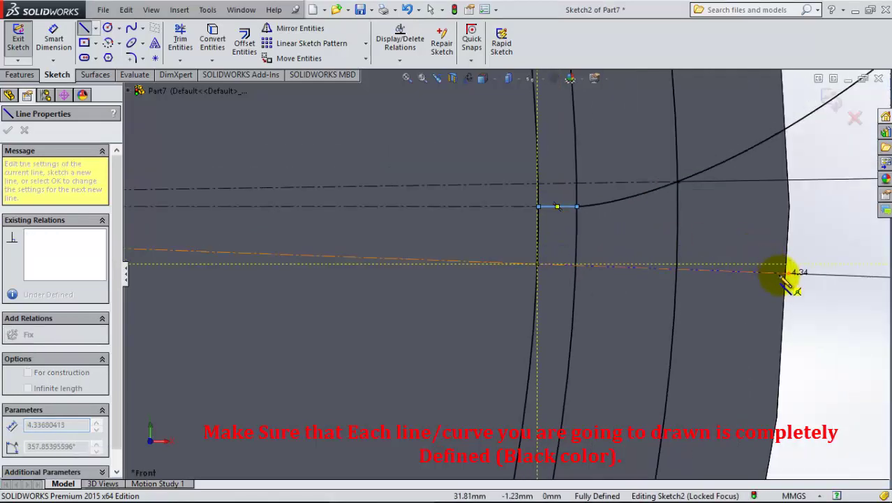
pyautogui.click(787, 271)
pyautogui.press('Escape')
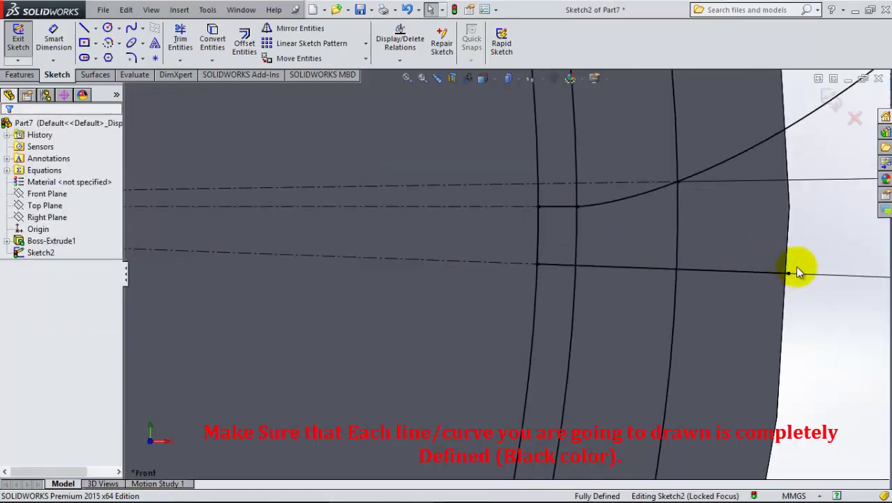
pyautogui.scroll(-3, 568, 213)
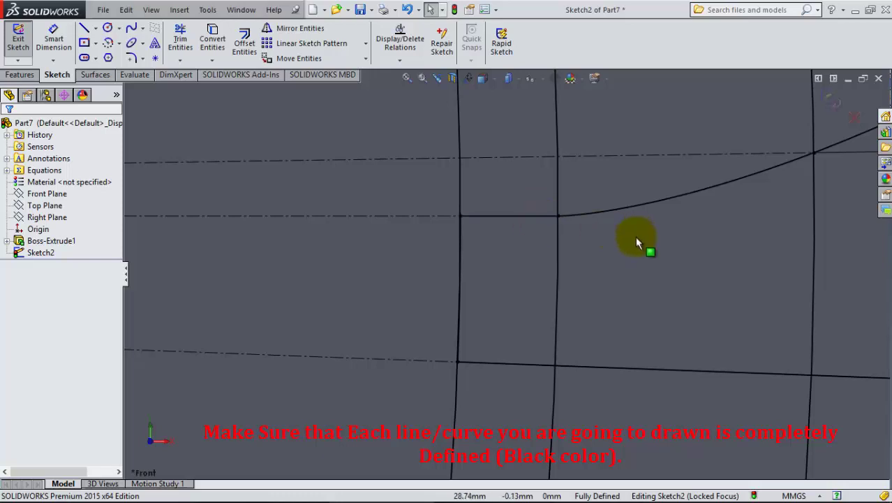
pyautogui.scroll(3, 636, 236)
# - Draw an origin-centred arc from the lower line's rim end to the involute curve
pyautogui.click(110, 43)
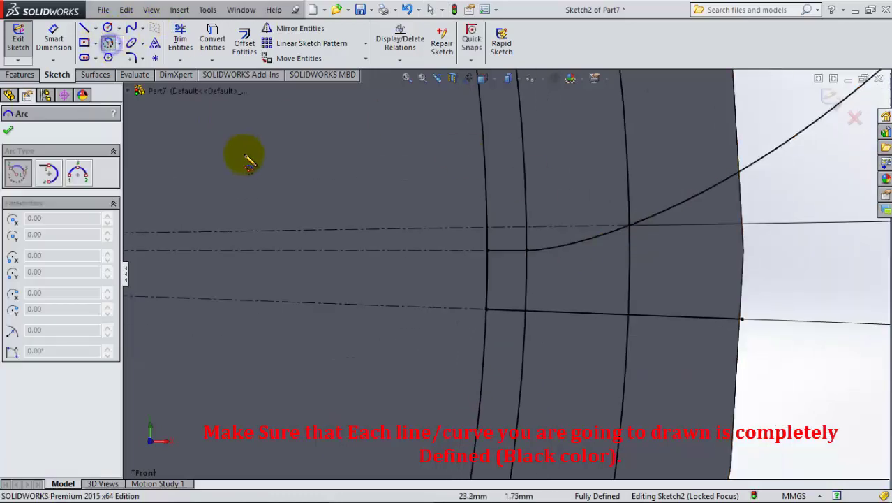
pyautogui.scroll(3, 248, 155)
pyautogui.scroll(2, 520, 218)
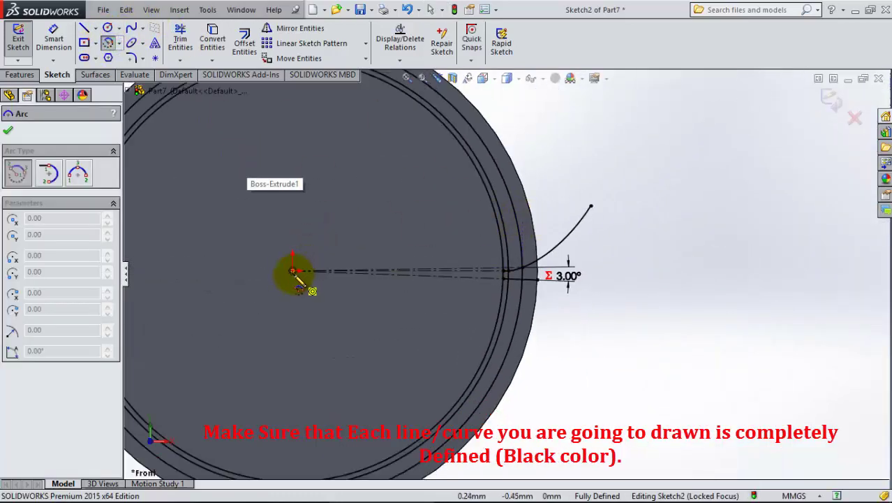
pyautogui.click(294, 271)
pyautogui.scroll(-3, 511, 269)
pyautogui.scroll(-3, 633, 243)
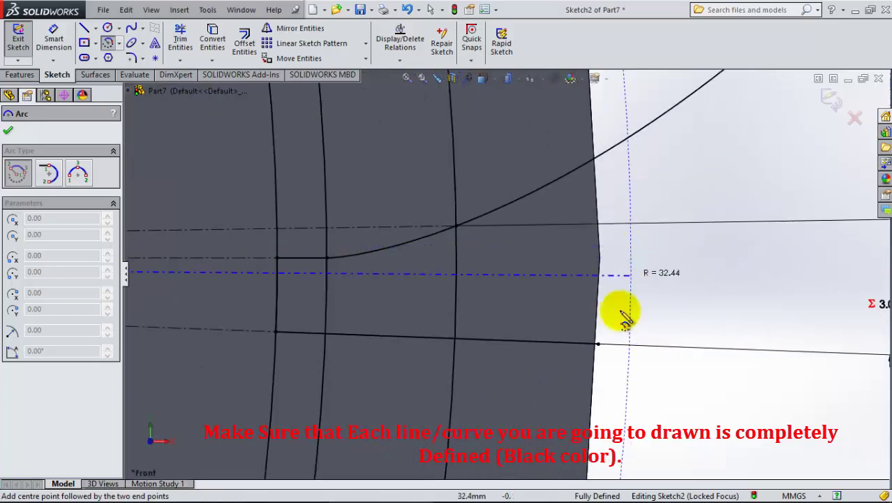
pyautogui.click(597, 342)
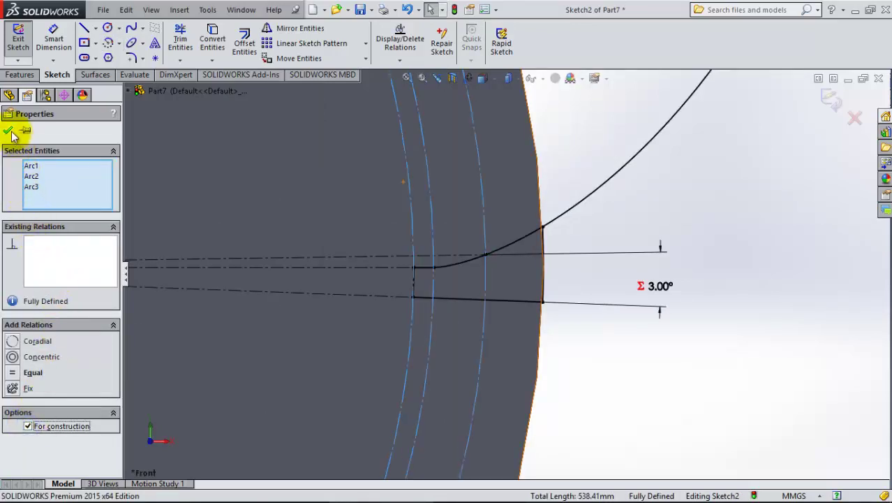
pyautogui.click(10, 132)
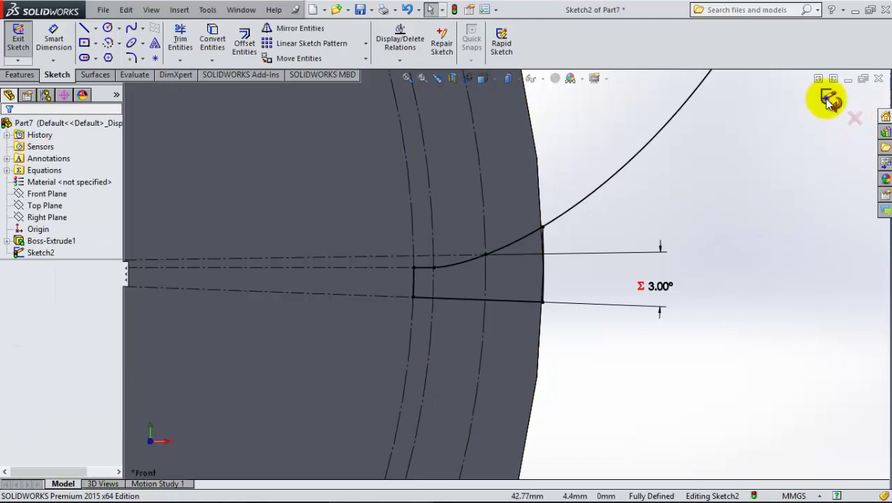
# - Extrude-cut only the wedge-shaped tooth-gap region Through All
pyautogui.moveTo(829, 100); pyautogui.dragTo(817, 119, button='right')
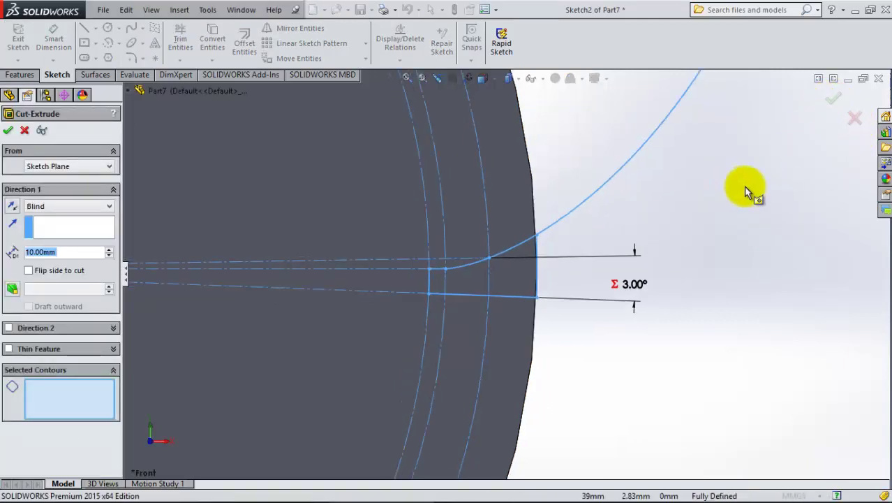
pyautogui.scroll(3, 506, 269)
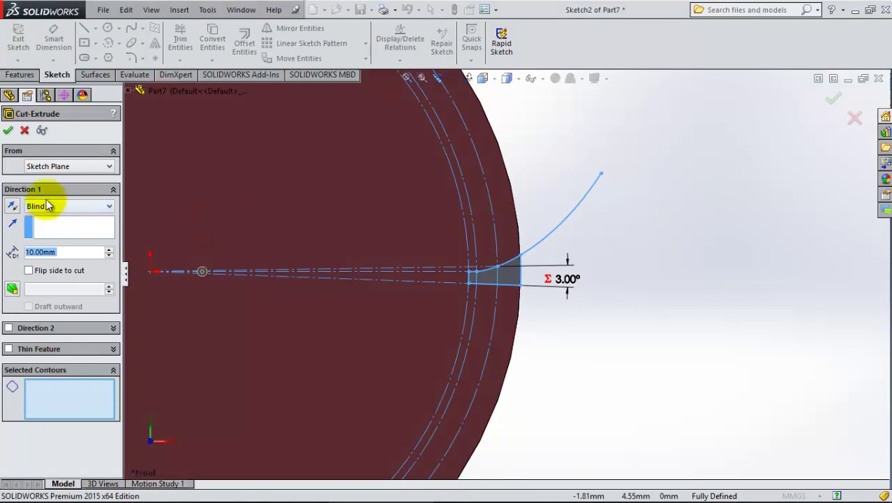
pyautogui.click(47, 206)
pyautogui.click(49, 224)
pyautogui.click(66, 377)
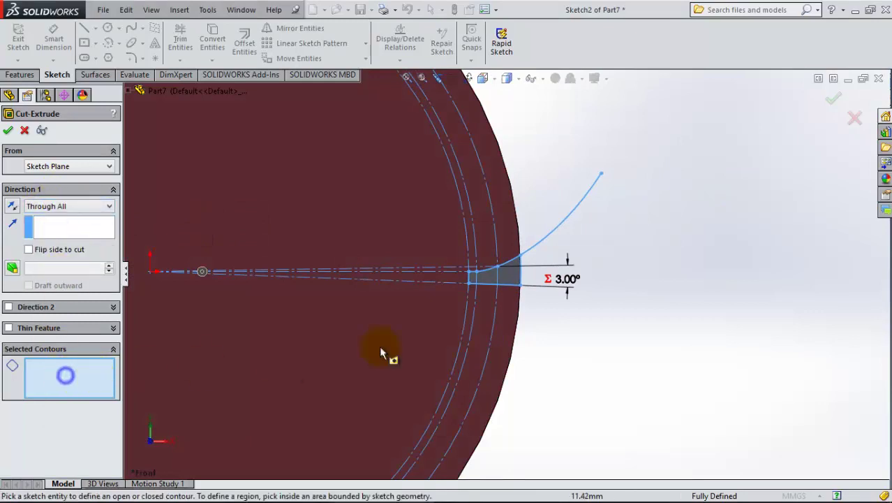
pyautogui.click(381, 353)
pyautogui.click(515, 279)
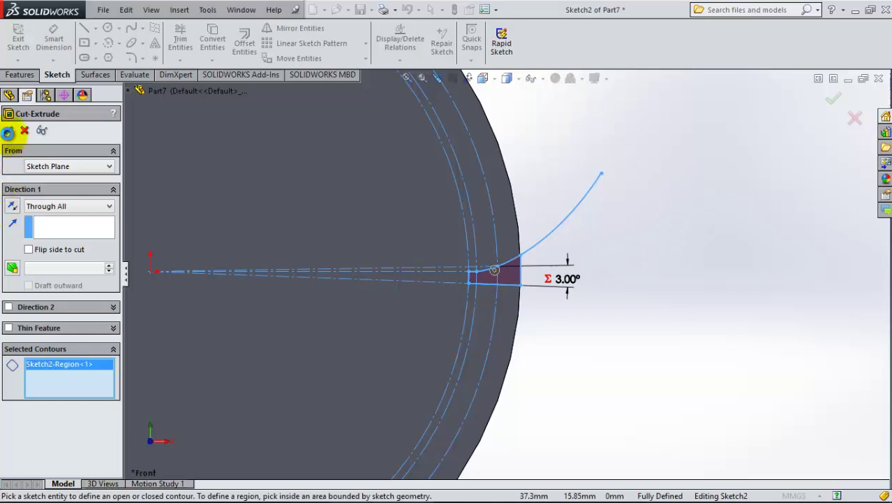
pyautogui.click(7, 133)
# - Switch the view to isometric
pyautogui.click(677, 216)
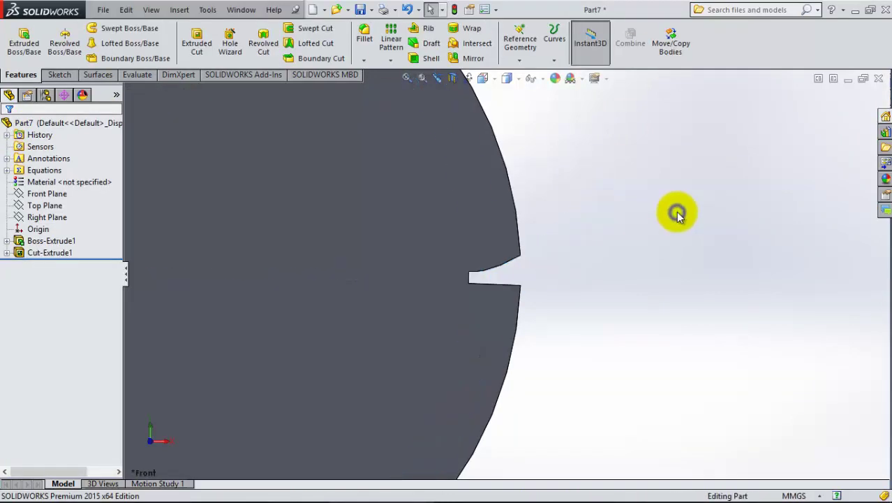
pyautogui.scroll(5, 647, 204)
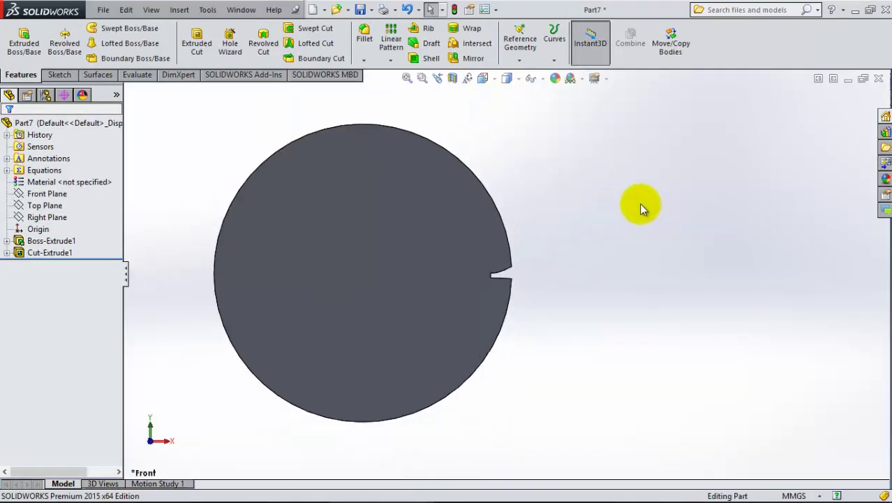
pyautogui.click(505, 78)
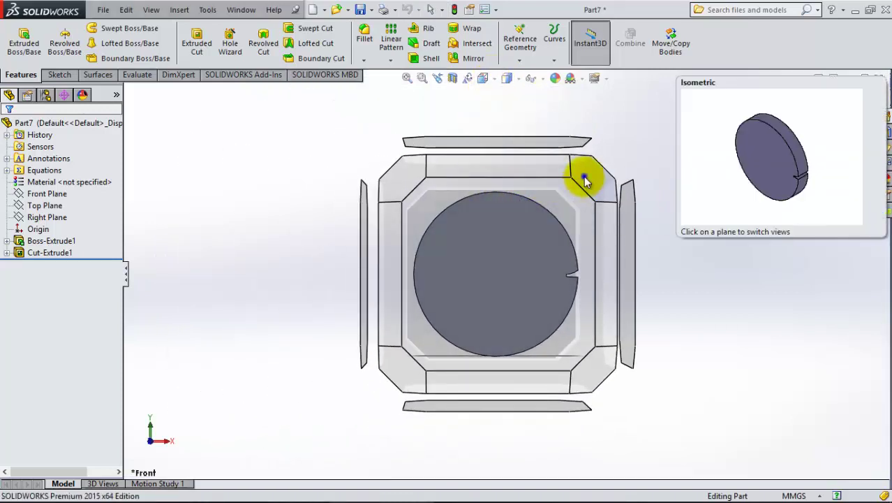
pyautogui.click(584, 176)
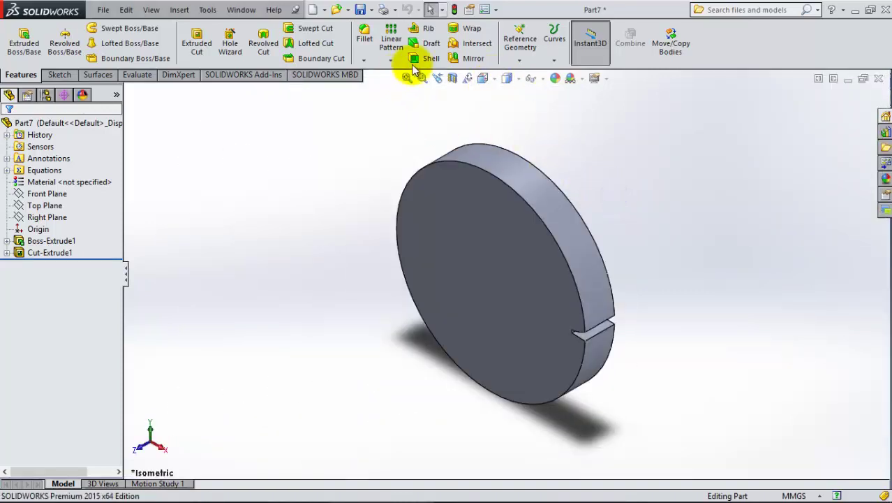
# - Toggle the heads-up display flyouts and expand Cut-Extrude1 to reveal Sketch2
pyautogui.click(533, 78)
pyautogui.click(483, 78)
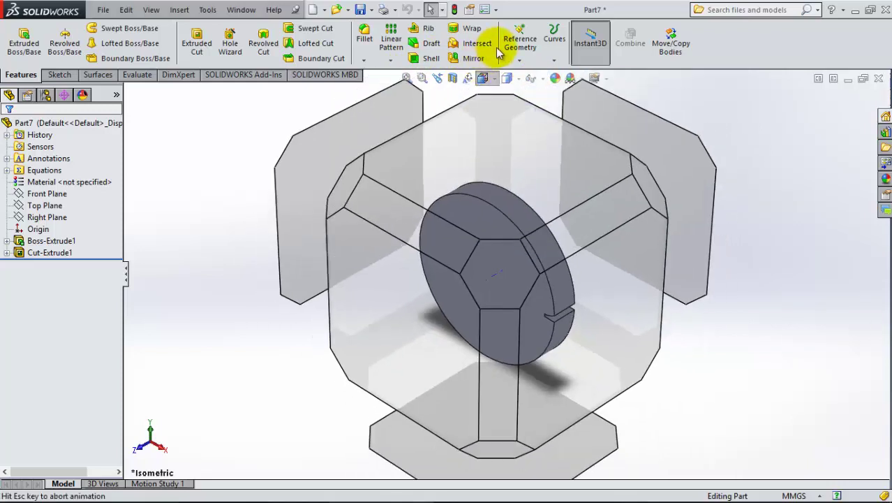
pyautogui.click(508, 79)
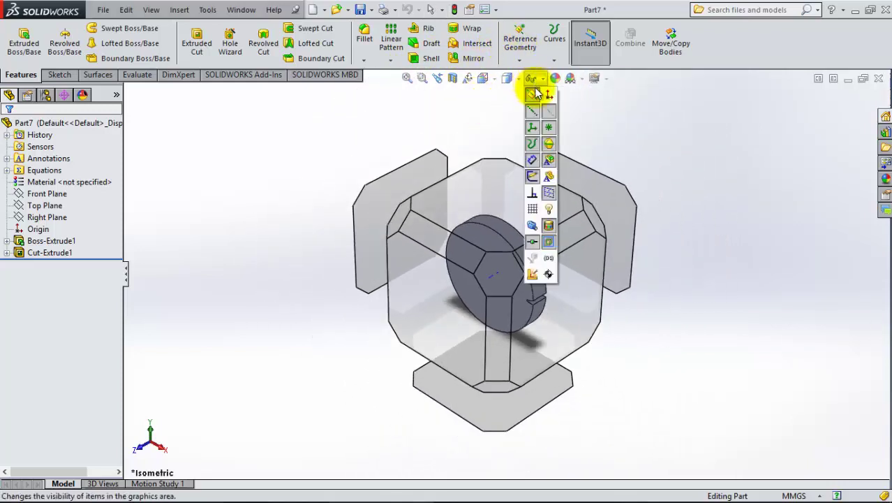
pyautogui.click(597, 105)
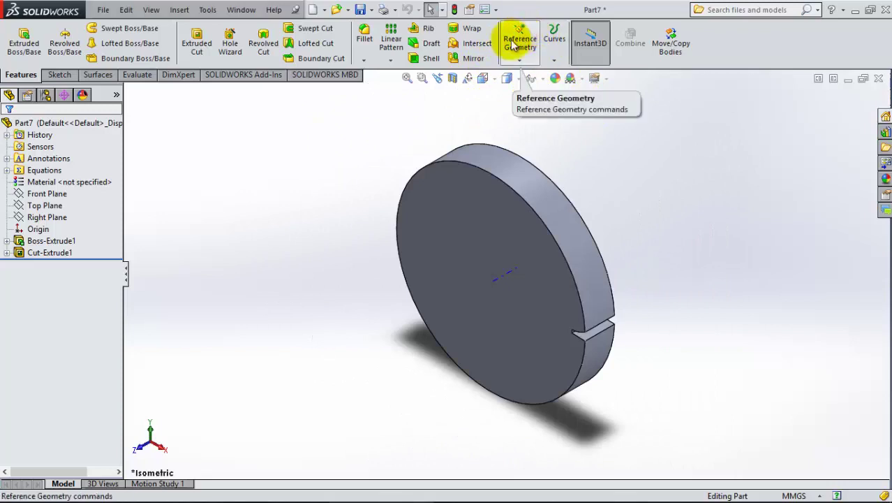
pyautogui.click(7, 253)
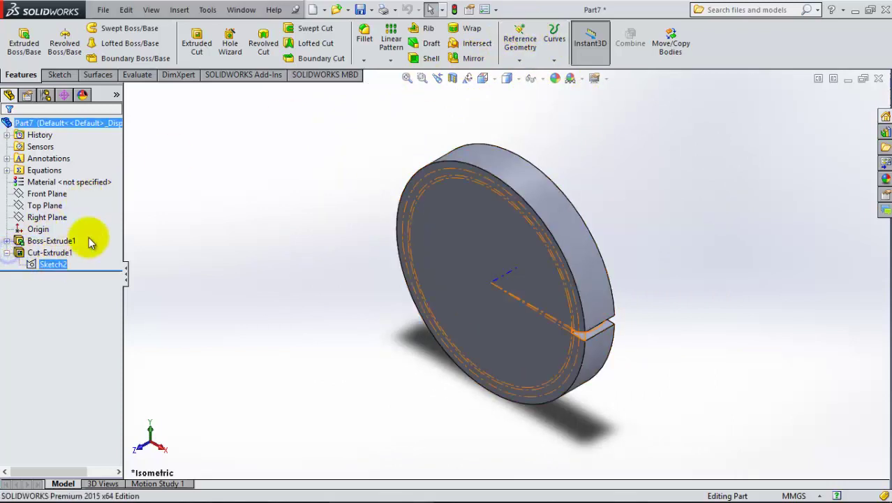
# - Make Sketch2 visible on the model
pyautogui.click(118, 95)
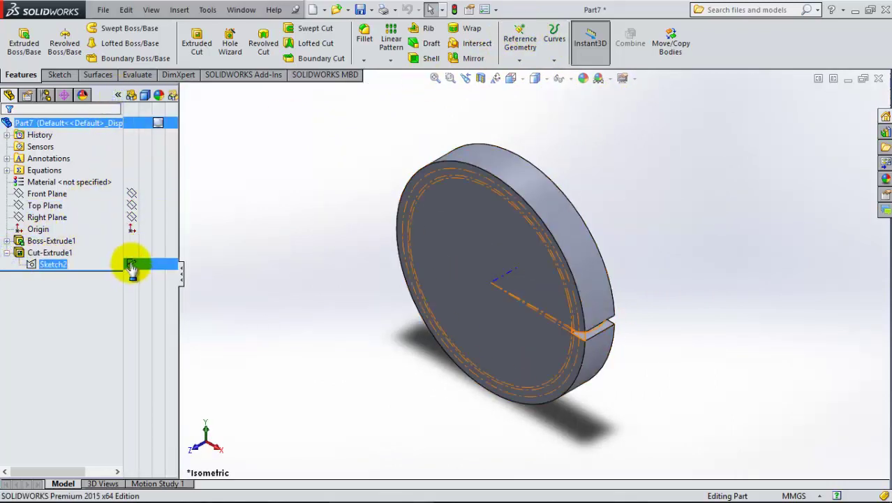
pyautogui.click(132, 265)
pyautogui.click(238, 227)
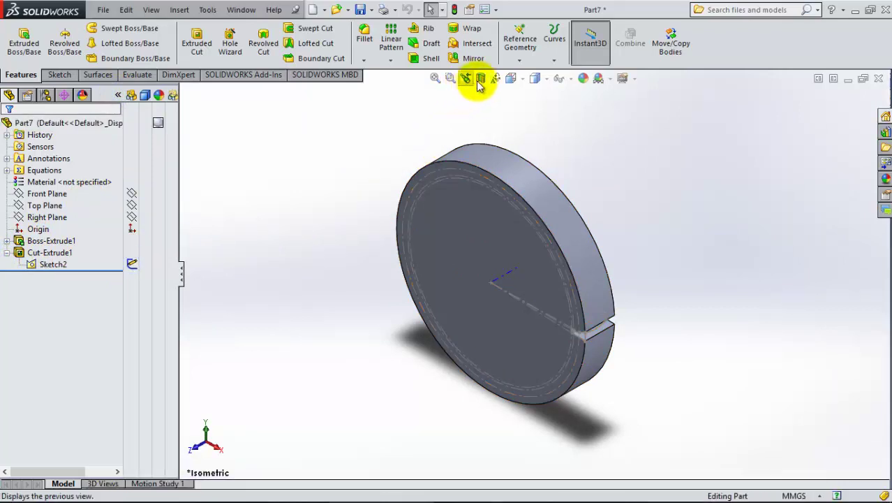
# - Create Plane1 through Axis<1> and Line3 of Sketch2
pyautogui.click(517, 54)
pyautogui.click(532, 73)
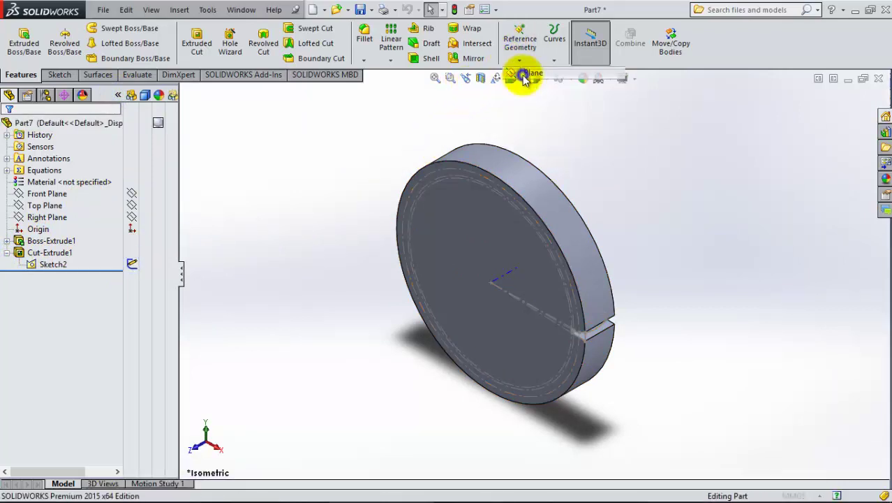
pyautogui.click(510, 281)
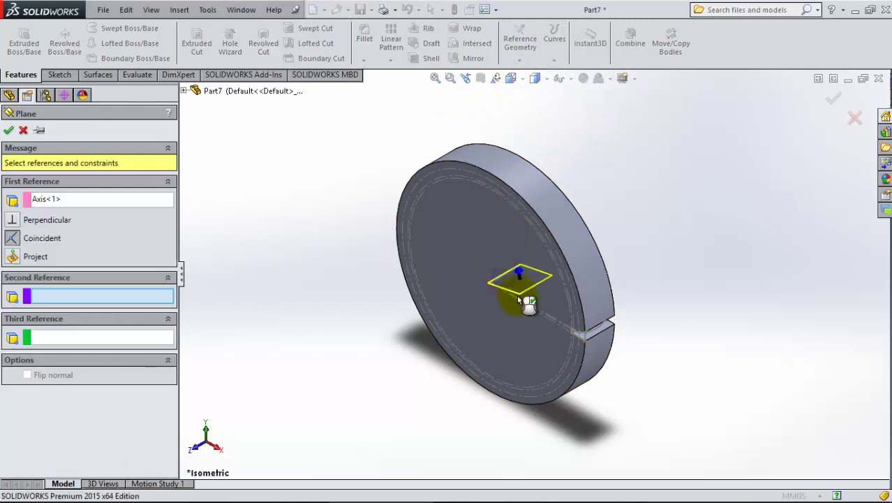
pyautogui.scroll(-3, 558, 343)
pyautogui.scroll(-4, 552, 294)
pyautogui.scroll(-2, 550, 254)
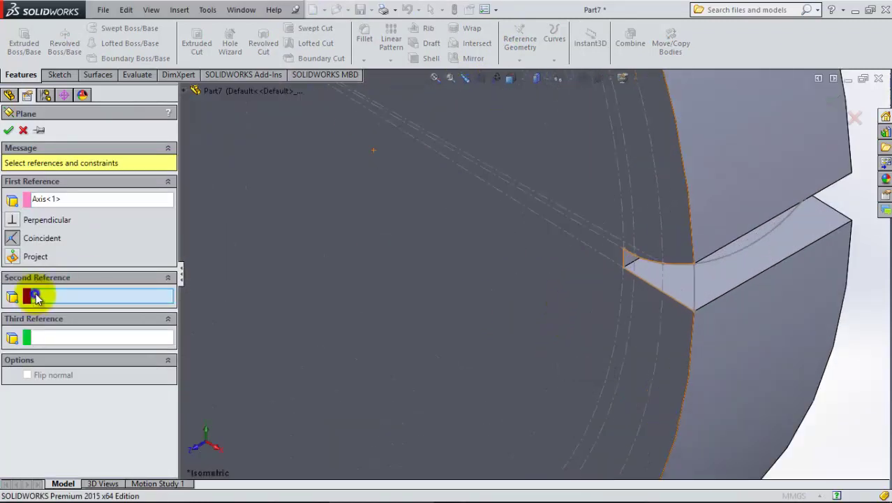
pyautogui.click(615, 276)
pyautogui.click(606, 262)
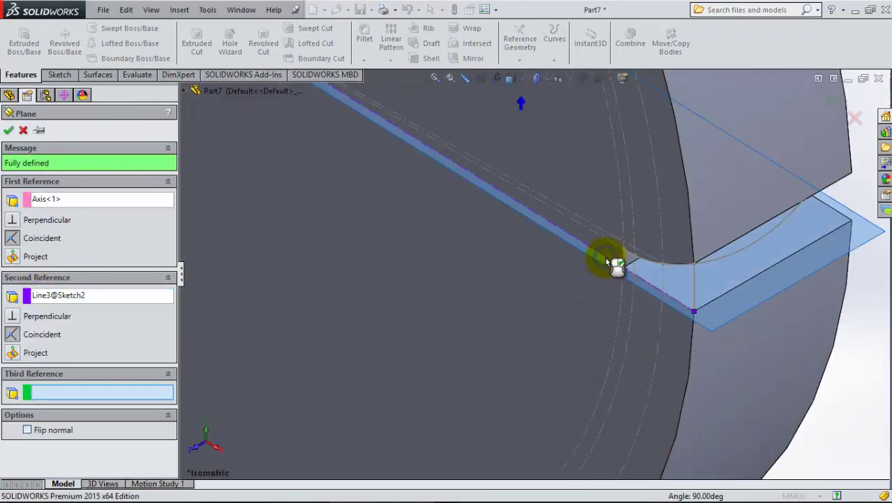
pyautogui.scroll(5, 601, 267)
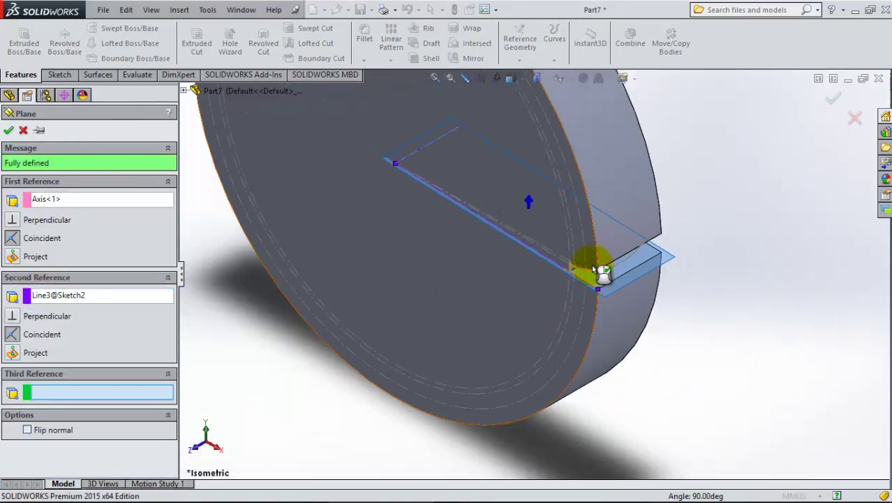
pyautogui.click(9, 133)
# - Orbit to a near-front view and select the face beside the slot tip
pyautogui.click(761, 213)
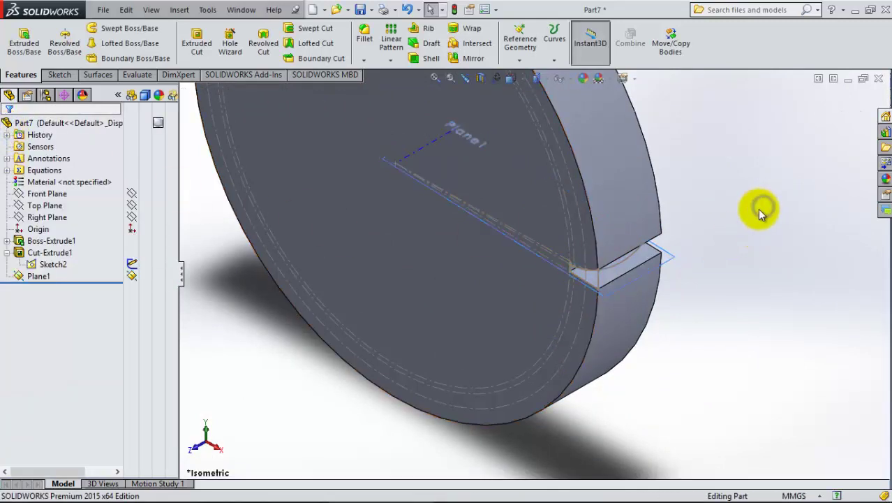
pyautogui.scroll(5, 703, 172)
pyautogui.moveTo(669, 254)
pyautogui.mouseDown(button='middle')
pyautogui.moveTo(703, 206)
pyautogui.moveTo(701, 154)
pyautogui.moveTo(619, 211)
pyautogui.mouseUp(button='middle')
pyautogui.scroll(-3, 572, 249)
pyautogui.scroll(-3, 602, 315)
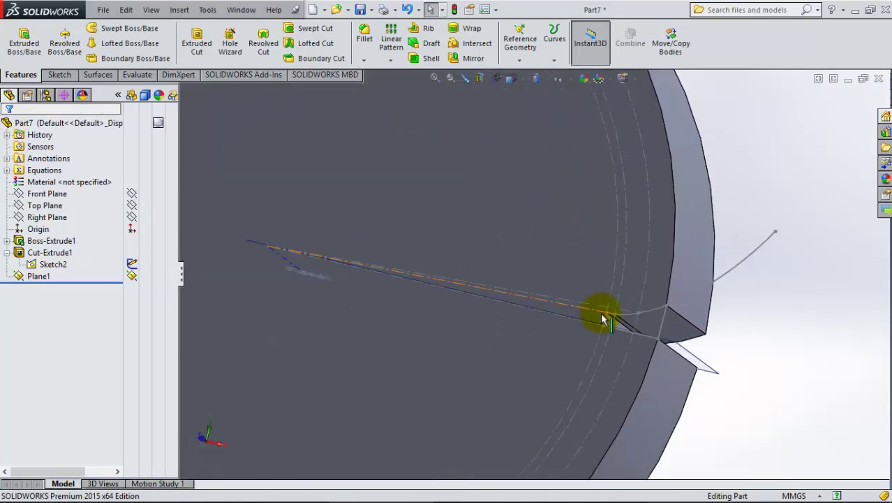
pyautogui.scroll(-3, 607, 309)
pyautogui.scroll(-2, 593, 308)
pyautogui.click(567, 294)
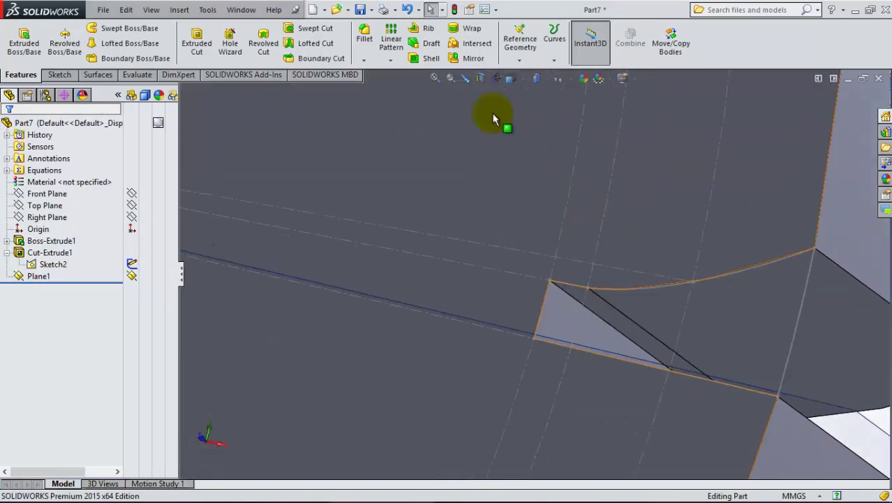
# - Fillet the slot edge with radius ="c"/2 (0.25 mm) using the global variable
pyautogui.click(370, 36)
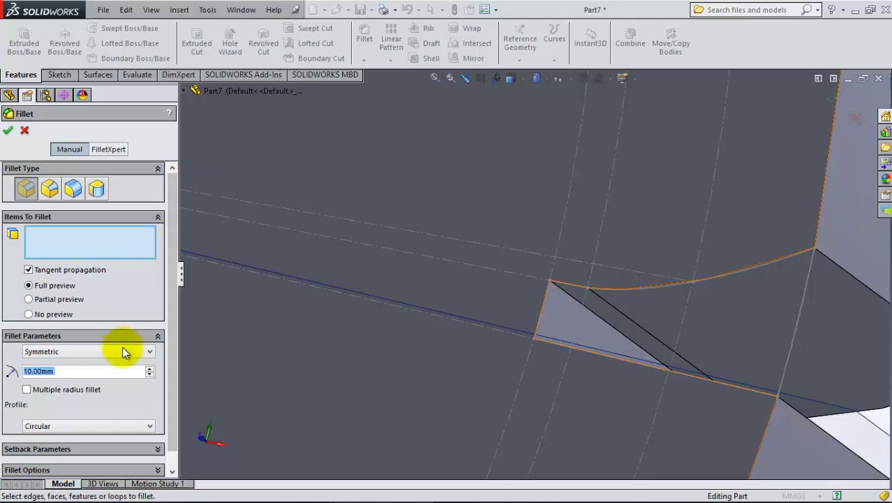
pyautogui.write('=')
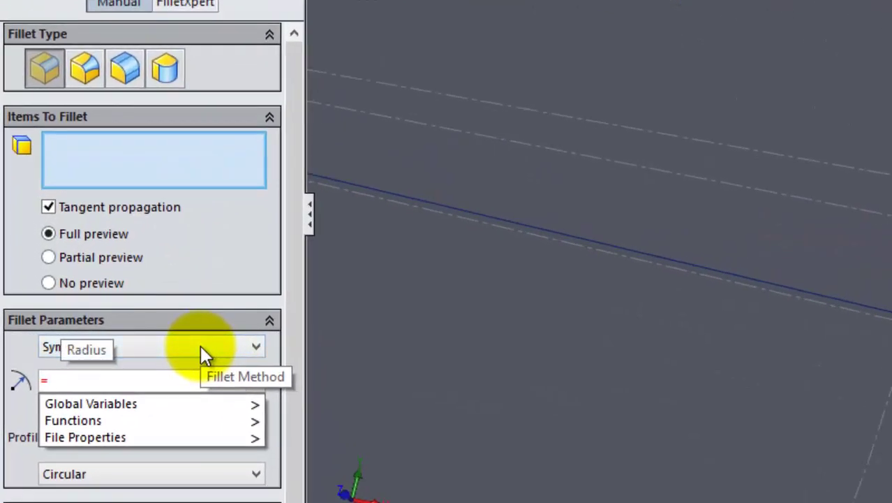
pyautogui.write('c')
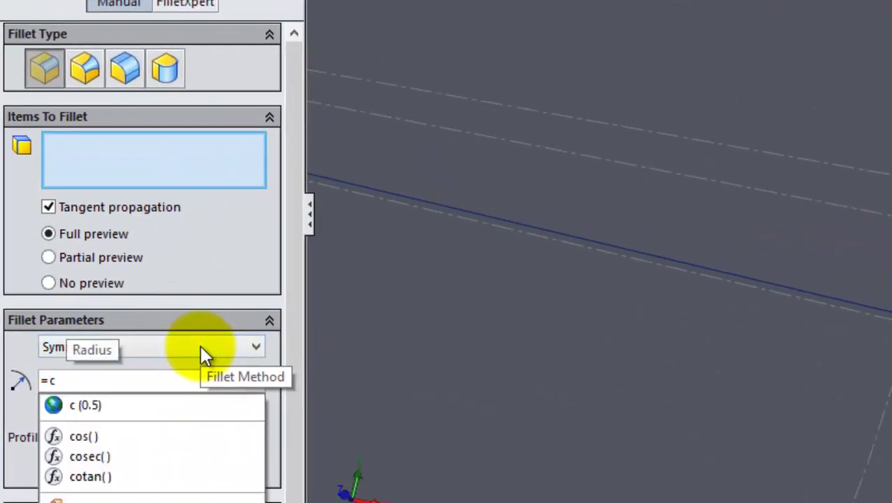
pyautogui.press('Down')
pyautogui.press('Return')
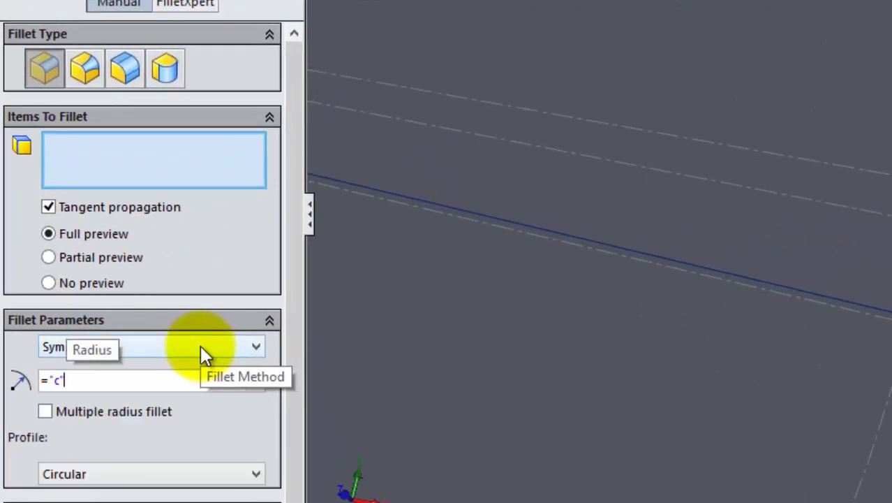
pyautogui.write('/2')
pyautogui.press('Return')
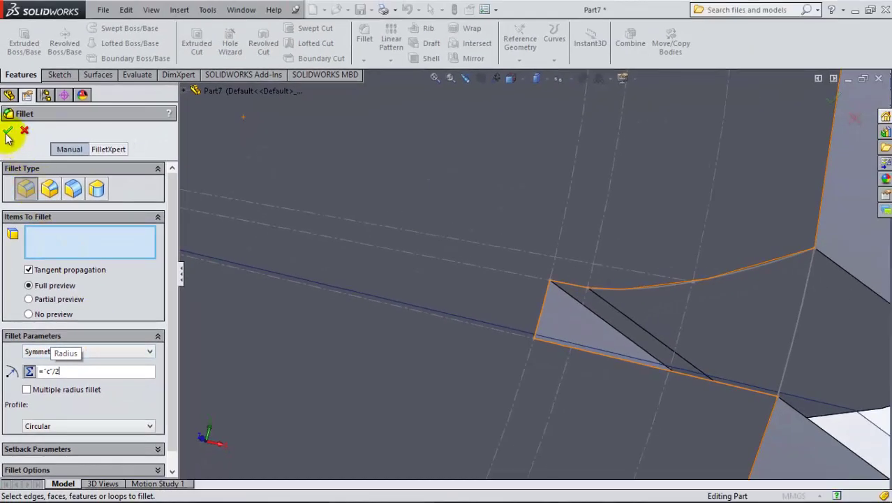
pyautogui.click(644, 347)
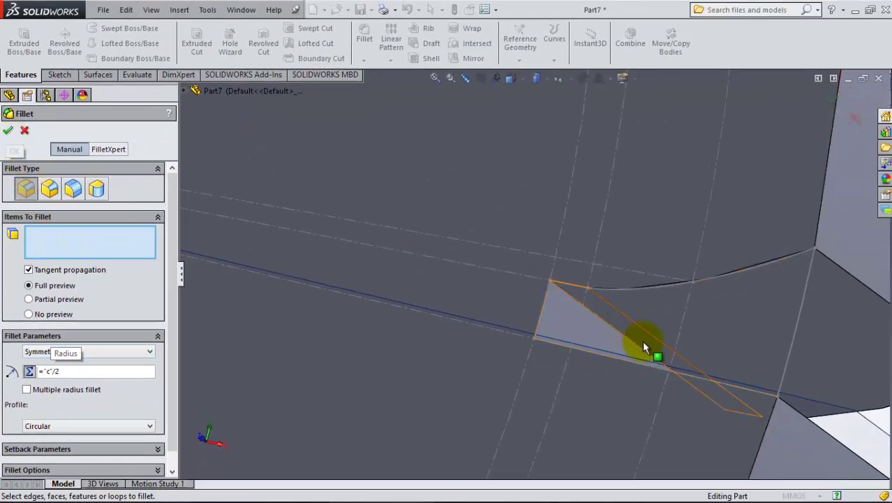
pyautogui.click(574, 300)
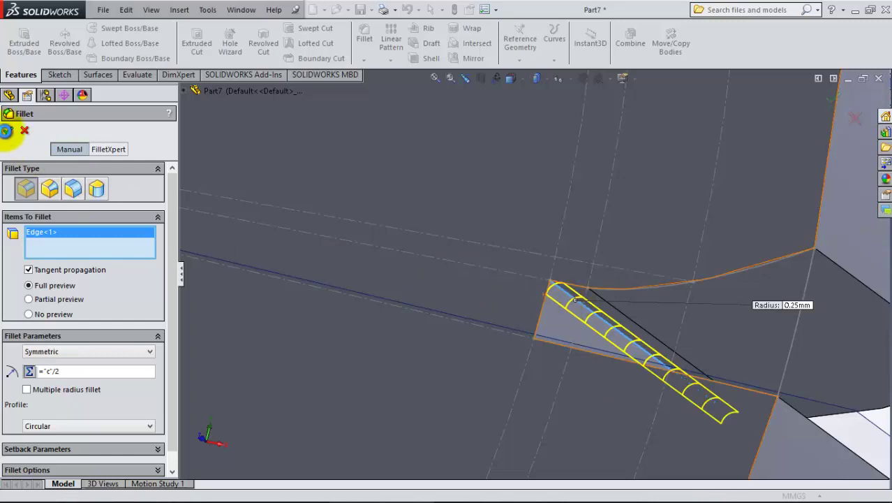
pyautogui.click(8, 130)
pyautogui.scroll(5, 628, 265)
pyautogui.click(685, 280)
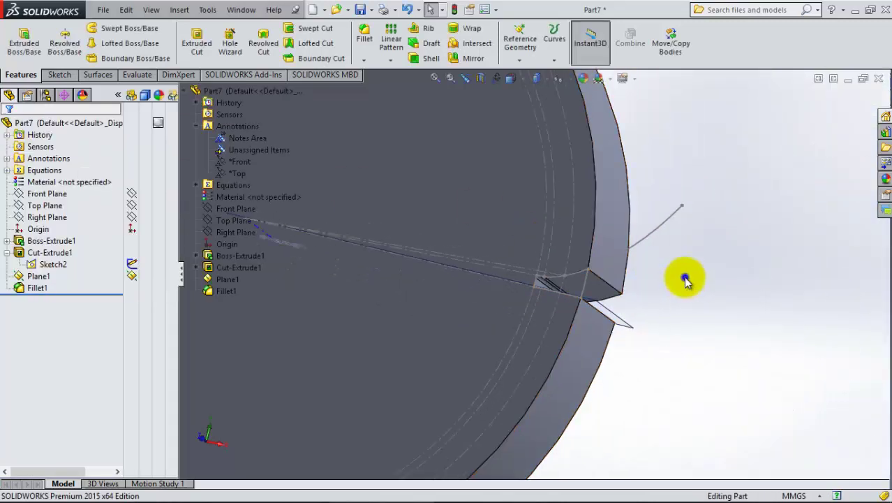
# - Mirror Fillet1 and Cut-Extrude1 about Plane1
pyautogui.click(488, 61)
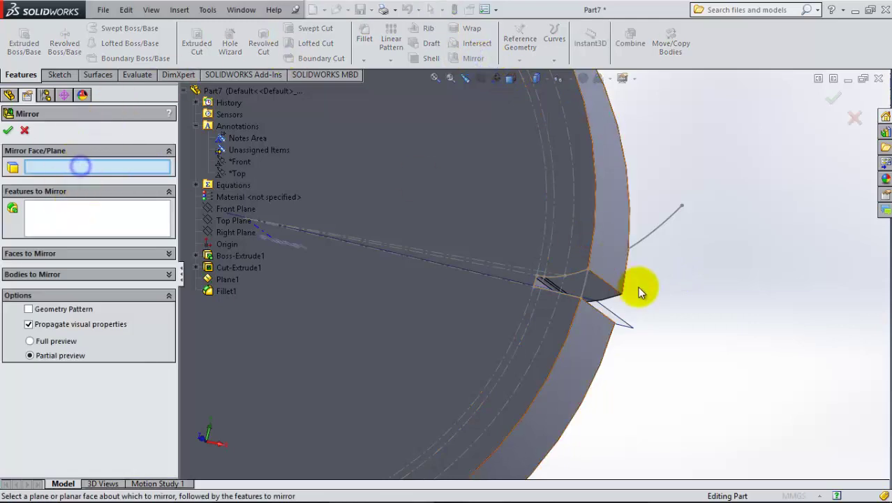
pyautogui.click(623, 325)
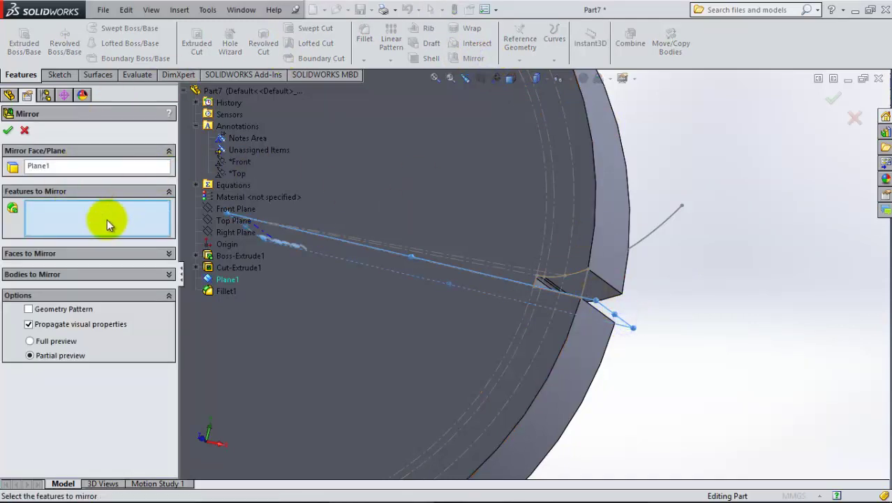
pyautogui.click(229, 291)
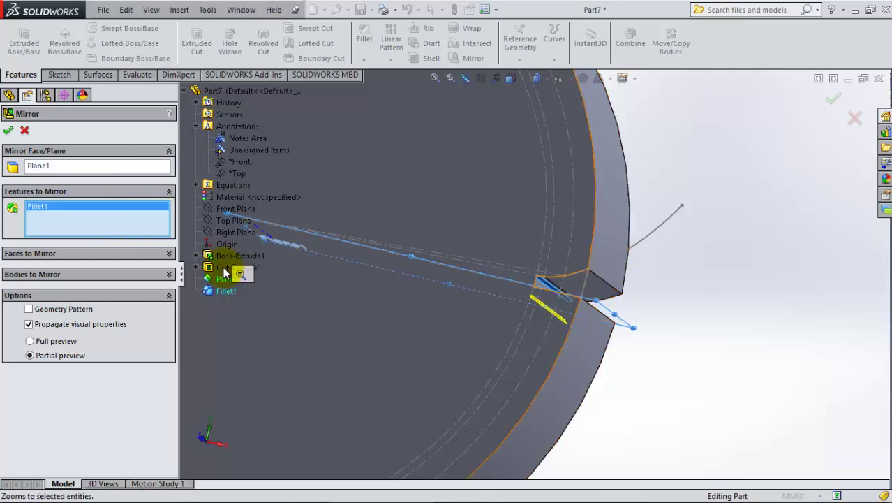
pyautogui.click(225, 268)
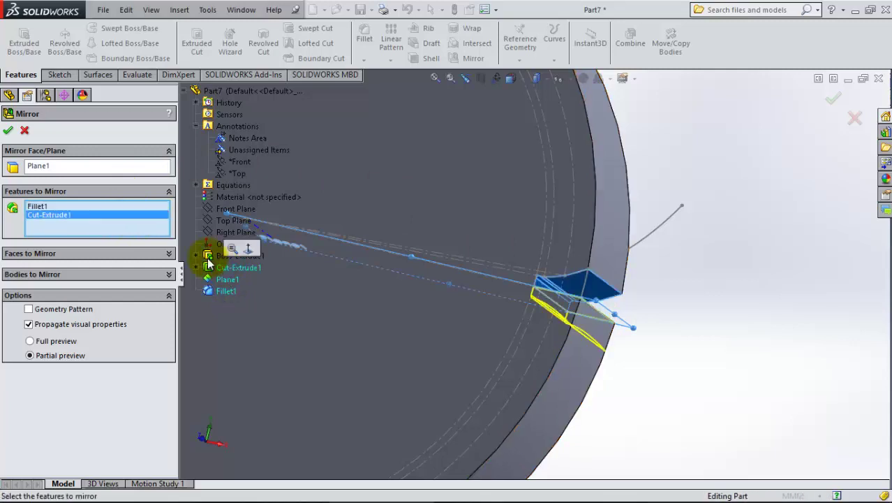
pyautogui.click(8, 131)
# - View the disc from the front and hide Sketch2 and Plane1
pyautogui.press('f')
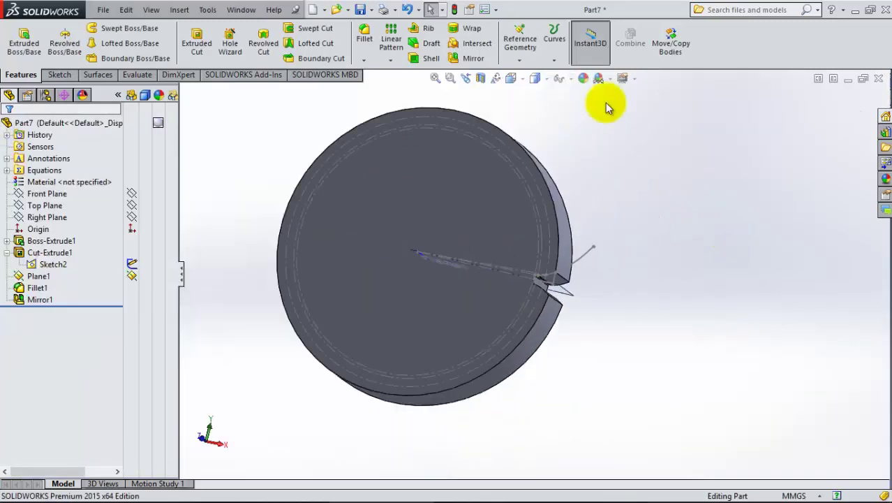
pyautogui.click(523, 84)
pyautogui.click(484, 206)
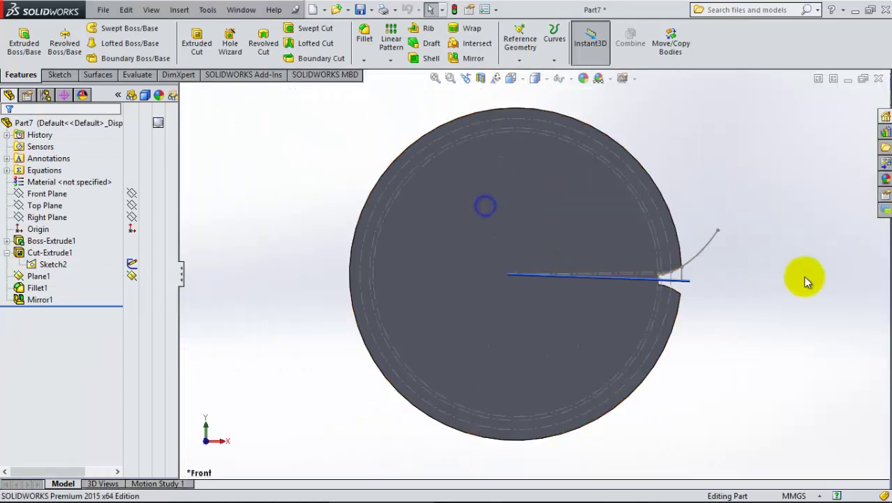
pyautogui.click(134, 267)
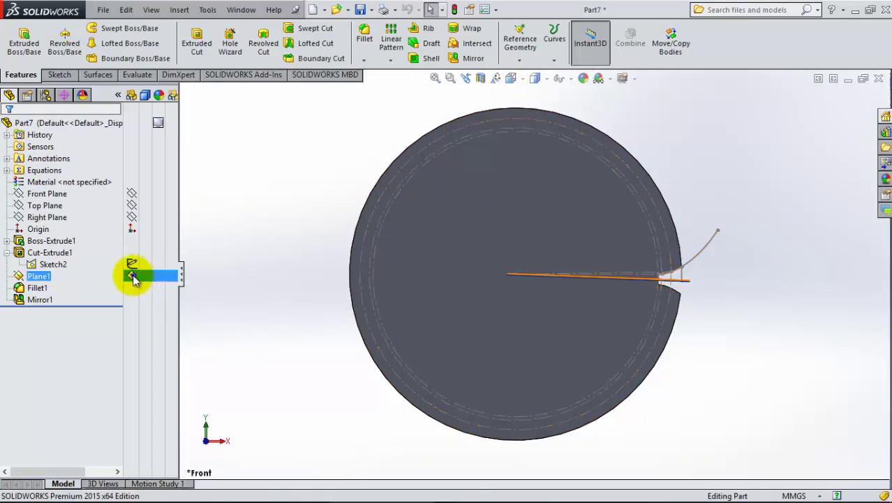
pyautogui.click(134, 272)
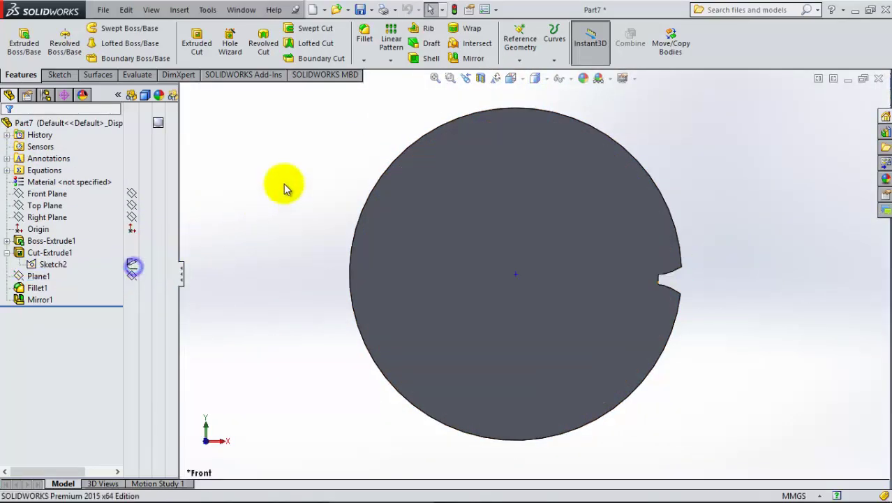
# - Switch to Isometric, then back to Front (Ctrl+1), and bring up the pattern feature types
pyautogui.click(523, 79)
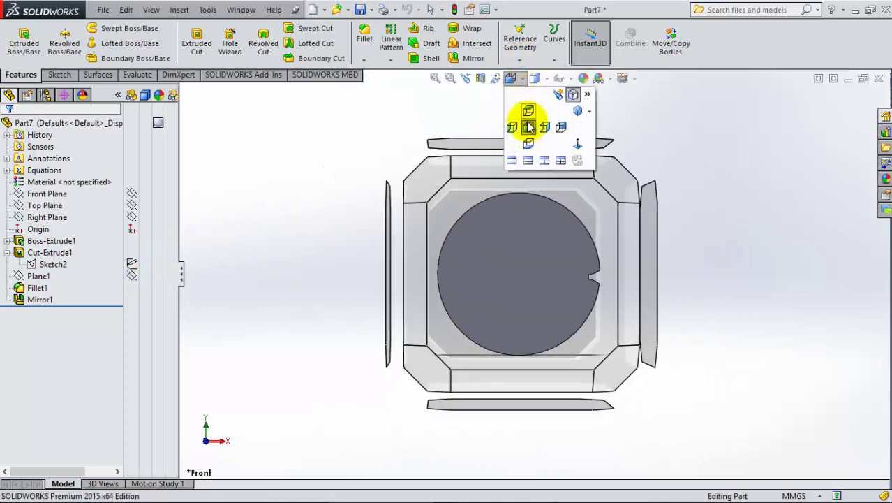
pyautogui.click(601, 175)
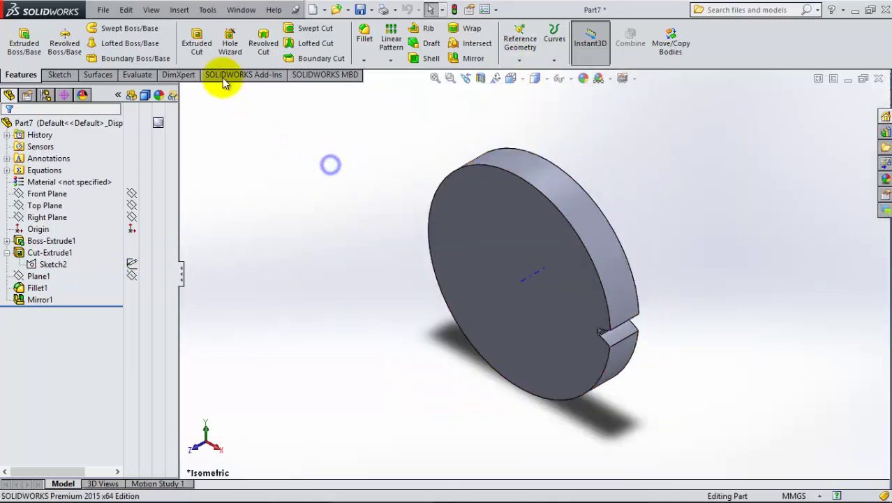
pyautogui.hotkey('ctrl', '1')
pyautogui.click(392, 59)
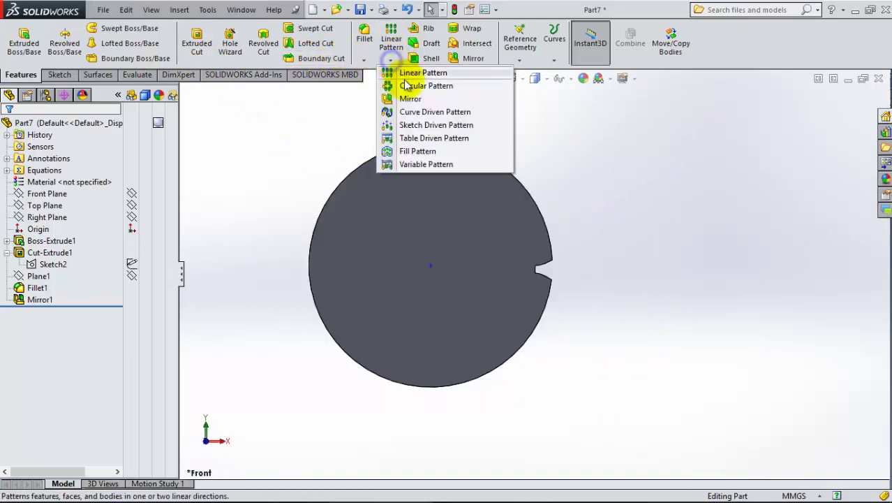
# - Circular-pattern Mirror1 about the gear's outer edge with instances set to ="t" (30)
pyautogui.click(408, 87)
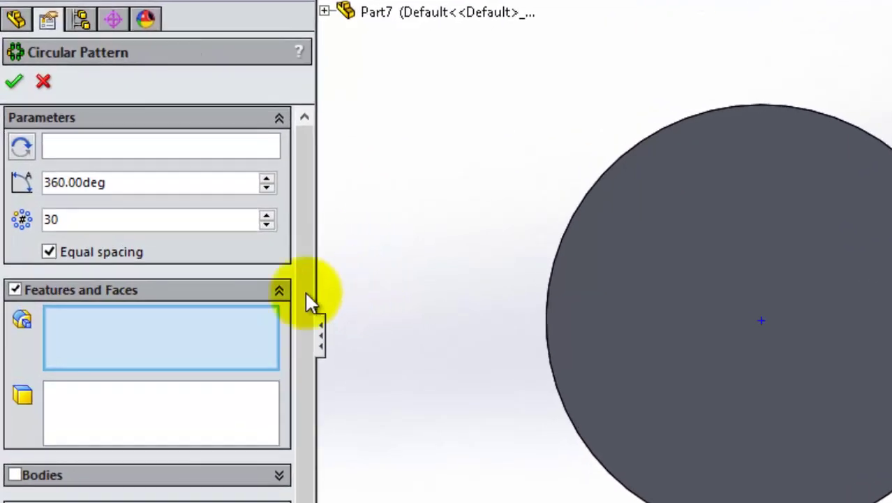
pyautogui.click(210, 152)
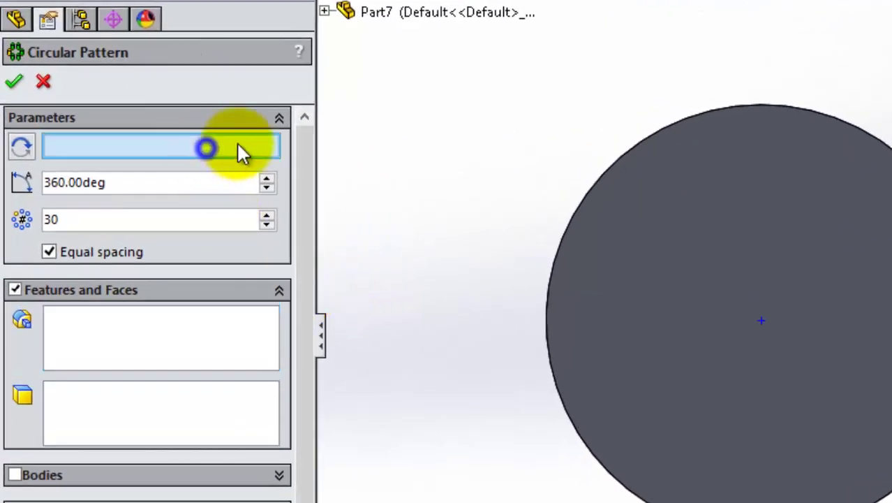
pyautogui.click(677, 126)
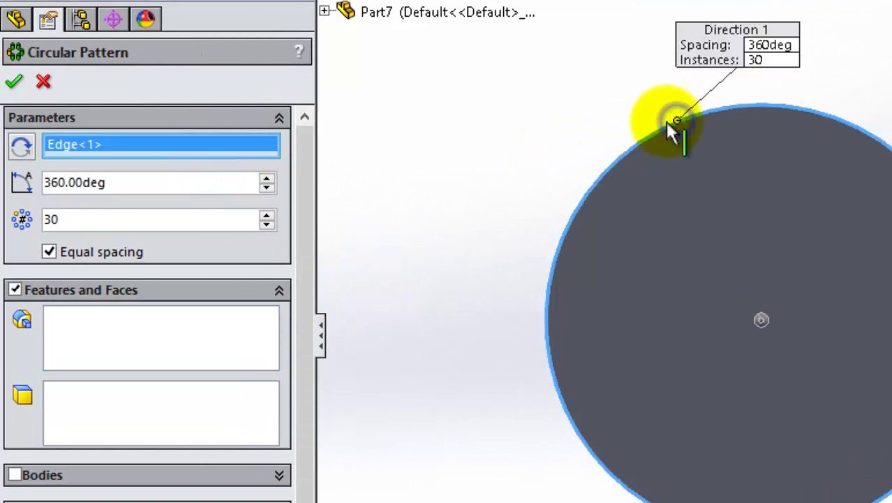
pyautogui.click(248, 336)
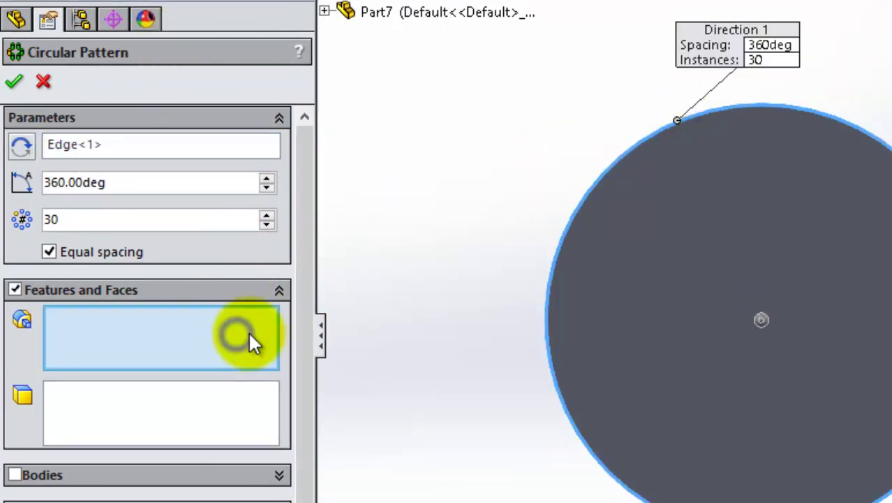
pyautogui.click(332, 17)
pyautogui.click(404, 304)
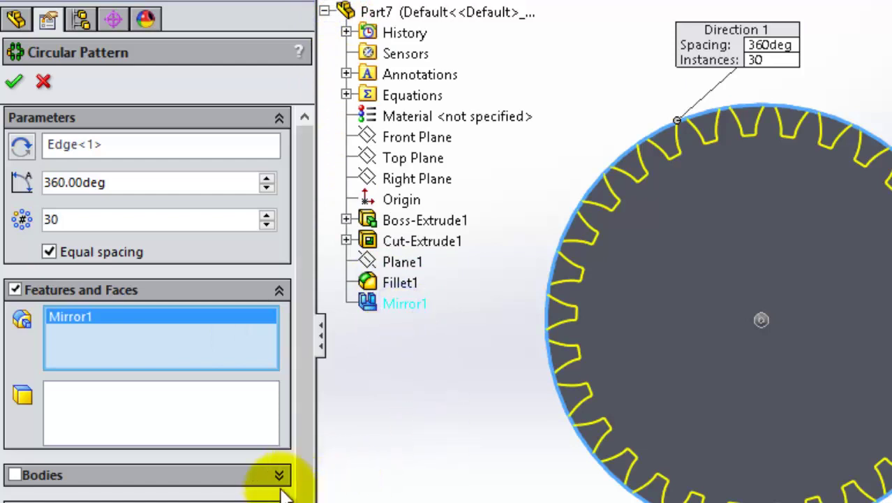
pyautogui.moveTo(70, 219); pyautogui.dragTo(20, 218)
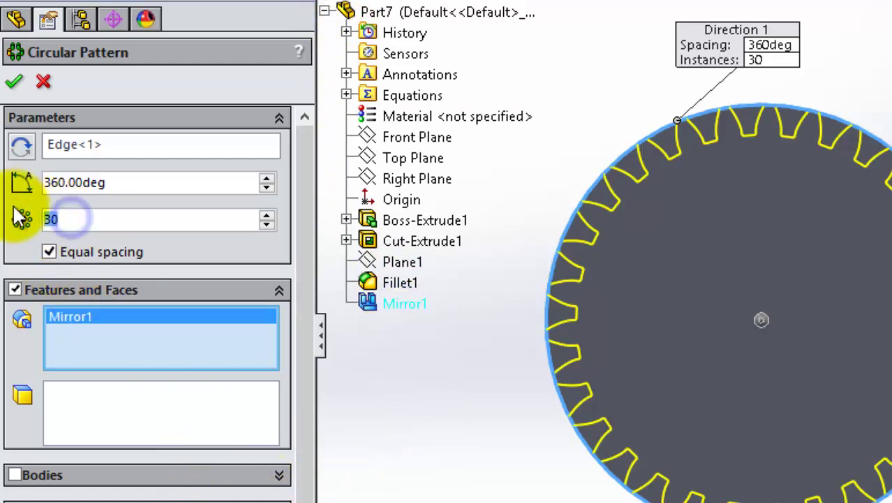
pyautogui.write('=t')
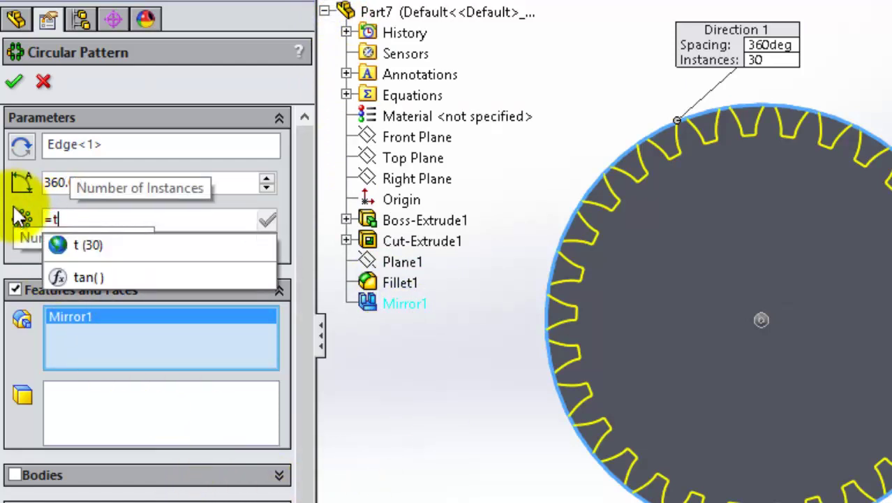
pyautogui.click(91, 255)
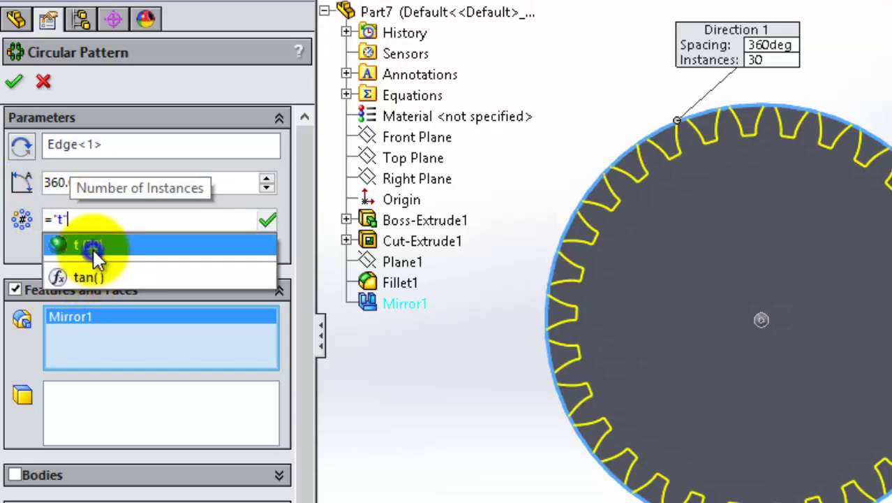
pyautogui.click(14, 81)
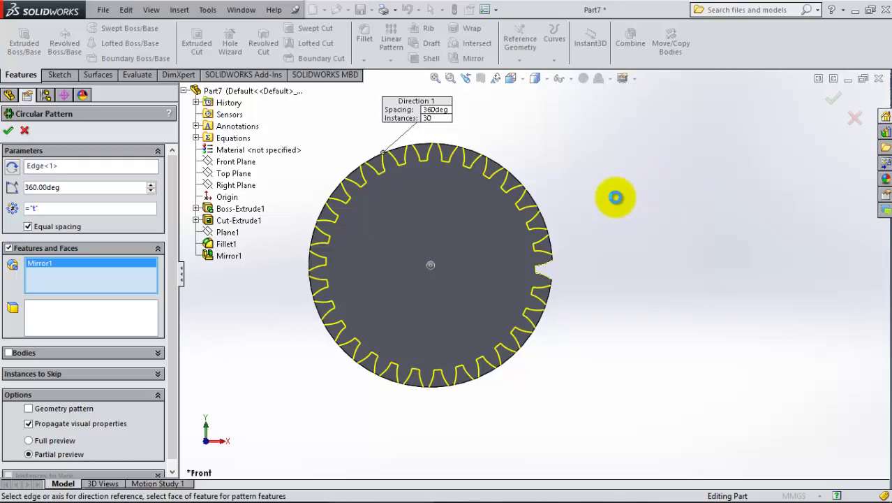
pyautogui.press('Return')
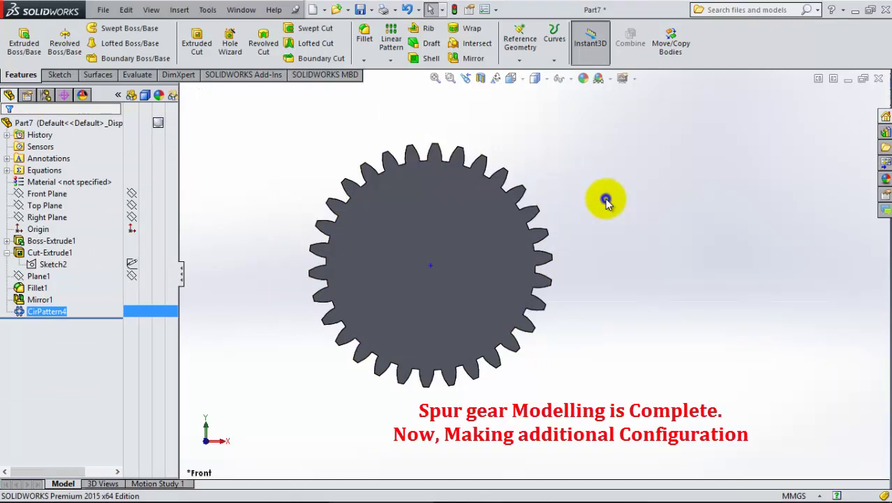
# - Inspect the finished 30-tooth gear in Isometric view, zooming in on the teeth
pyautogui.click(607, 201)
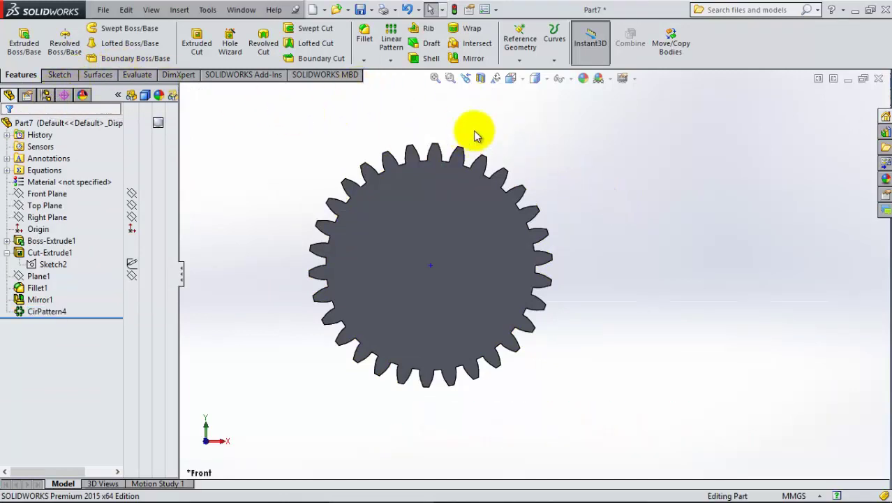
pyautogui.click(511, 77)
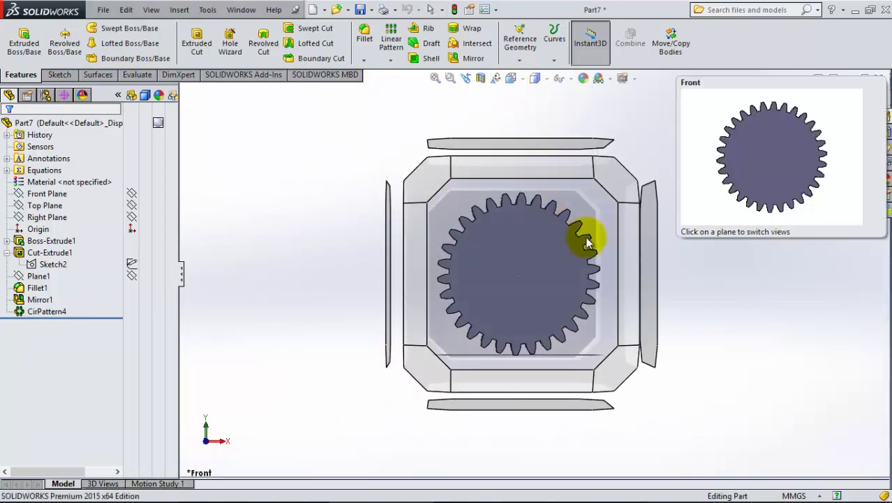
pyautogui.click(602, 179)
pyautogui.scroll(-5, 527, 257)
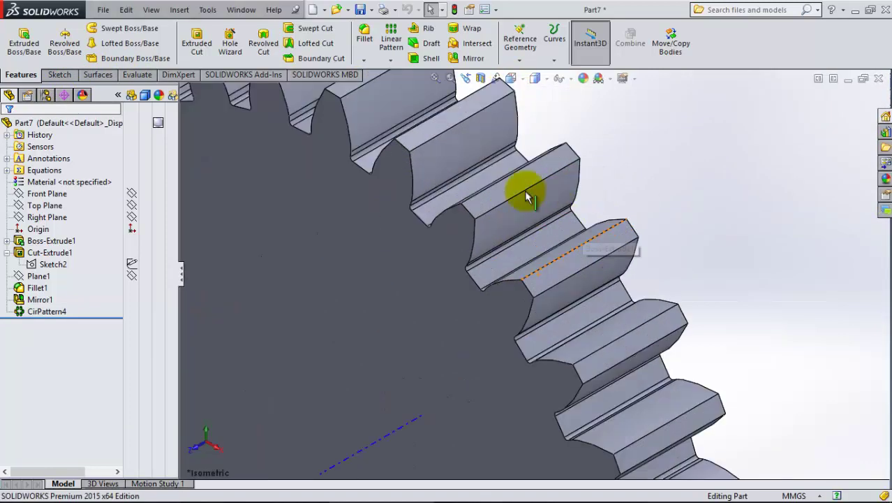
pyautogui.scroll(-2, 447, 206)
pyautogui.scroll(-2, 429, 219)
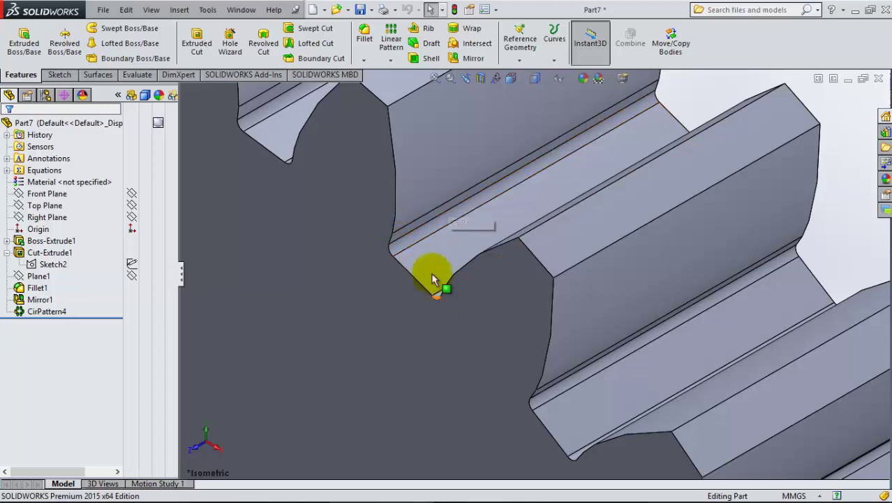
pyautogui.scroll(2, 412, 209)
pyautogui.scroll(2, 478, 203)
pyautogui.scroll(4, 562, 224)
pyautogui.scroll(2, 531, 182)
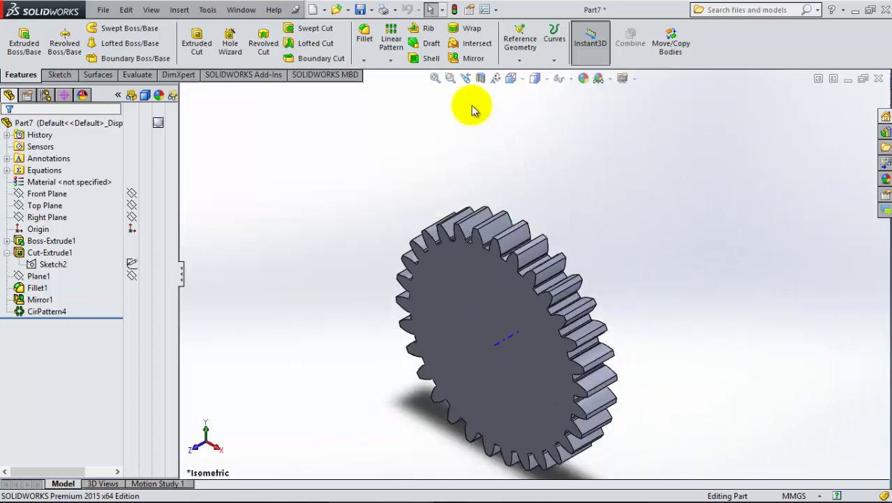
# - Return the gear to Front view and display the ConfigurationManager list
pyautogui.click(512, 78)
pyautogui.click(487, 323)
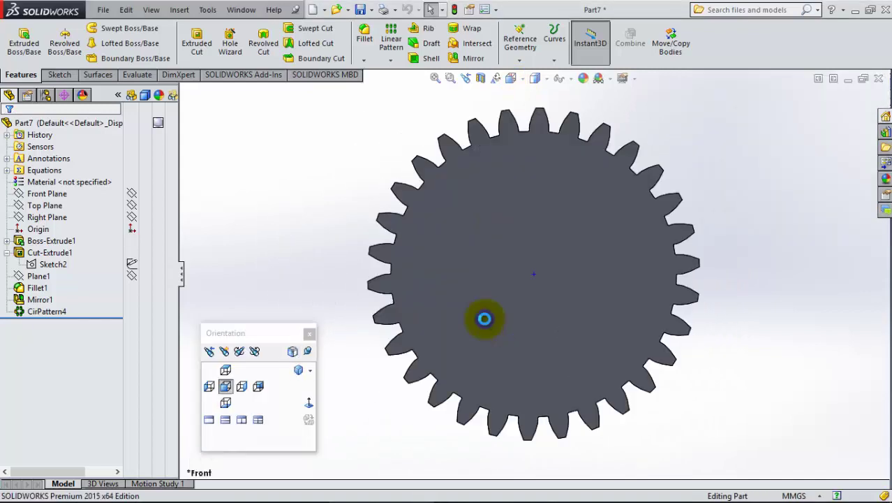
pyautogui.moveTo(275, 333)
pyautogui.mouseDown()
pyautogui.moveTo(847, 176)
pyautogui.moveTo(759, 46)
pyautogui.mouseUp()
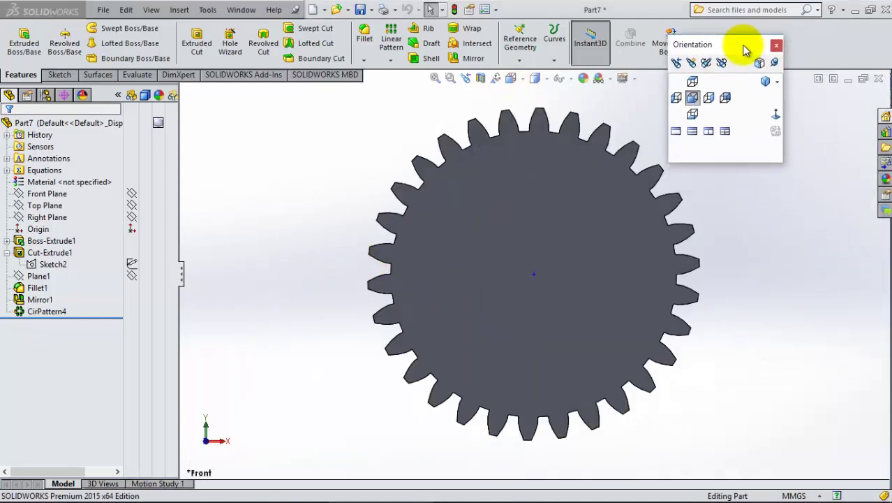
pyautogui.click(813, 224)
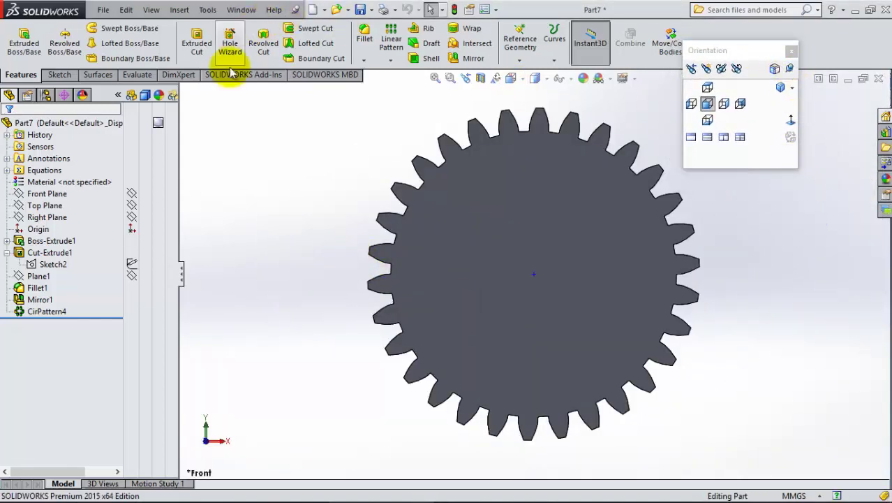
pyautogui.click(45, 94)
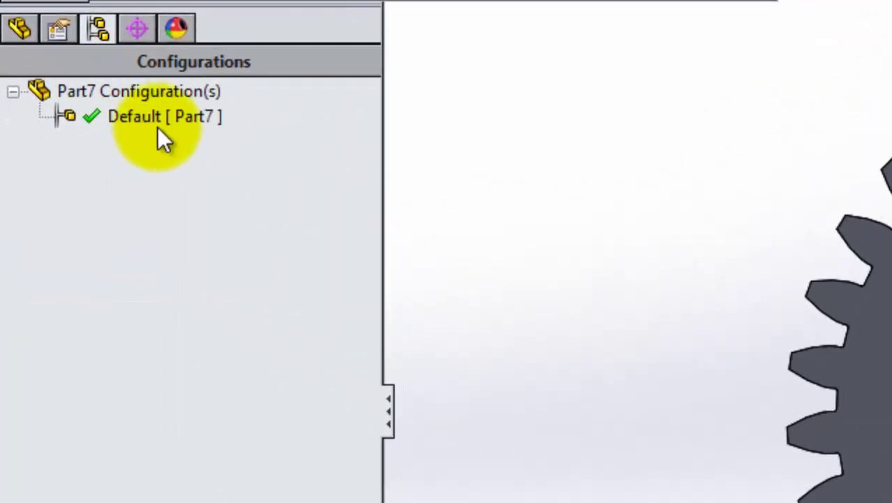
# - Rename Default to 50by20 and add configurations 60by30 and 80by36
pyautogui.click(133, 123)
pyautogui.rightClick(159, 118)
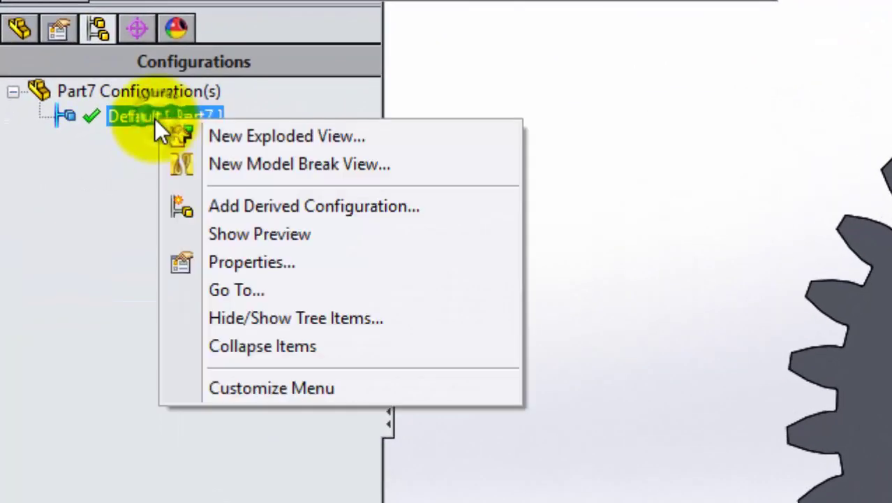
pyautogui.click(151, 117)
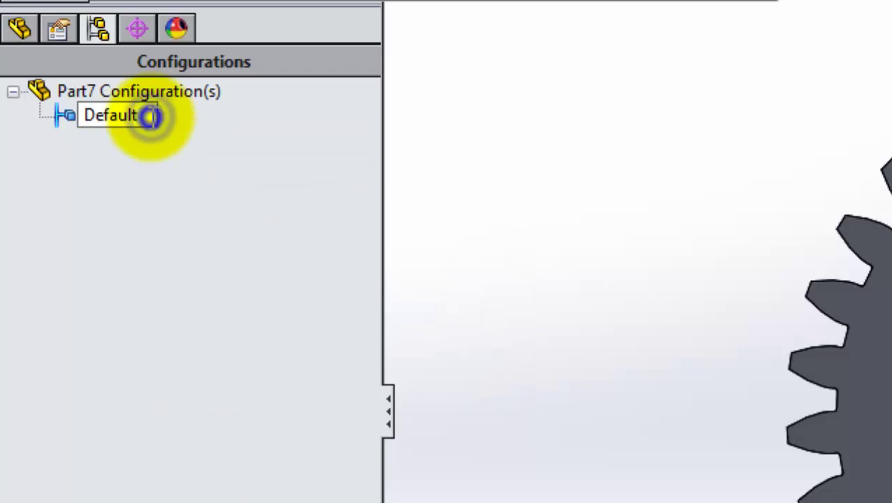
pyautogui.moveTo(151, 117); pyautogui.dragTo(74, 94)
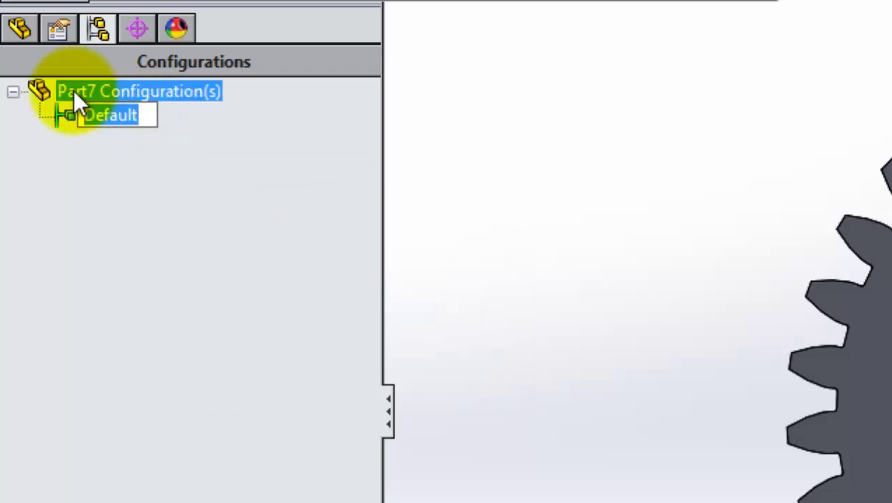
pyautogui.write('60')
pyautogui.write('by')
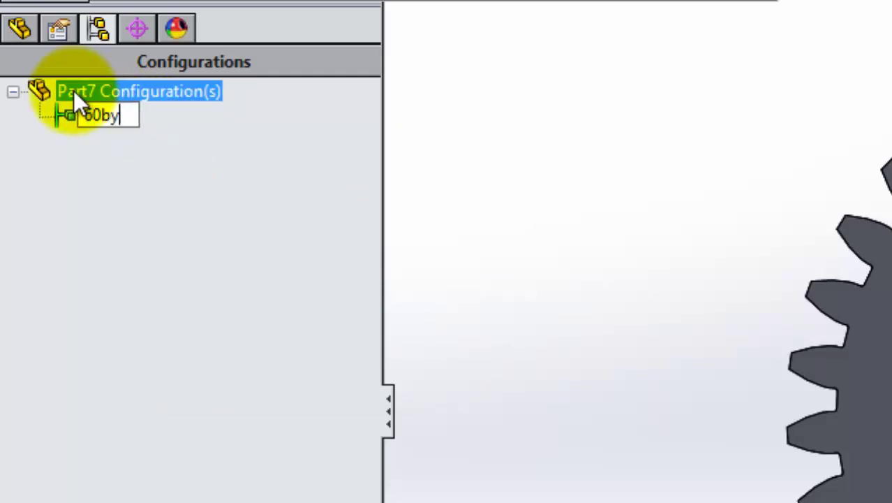
pyautogui.write('36')
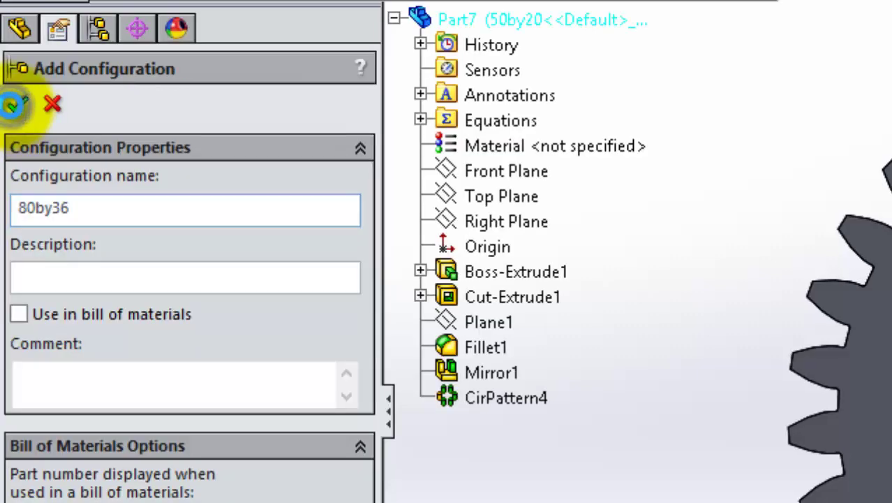
pyautogui.click(16, 103)
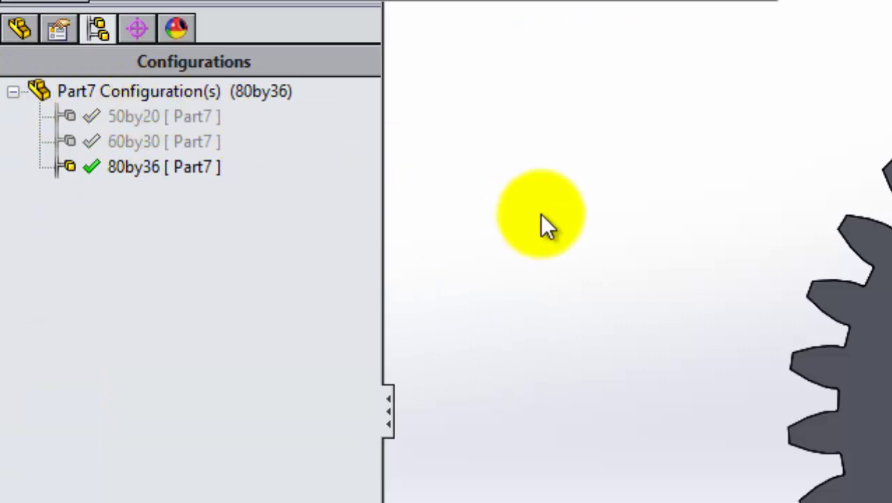
# - Open the Equations manager showing the 50by20 configuration's variable values
pyautogui.click(20, 28)
pyautogui.click(105, 240)
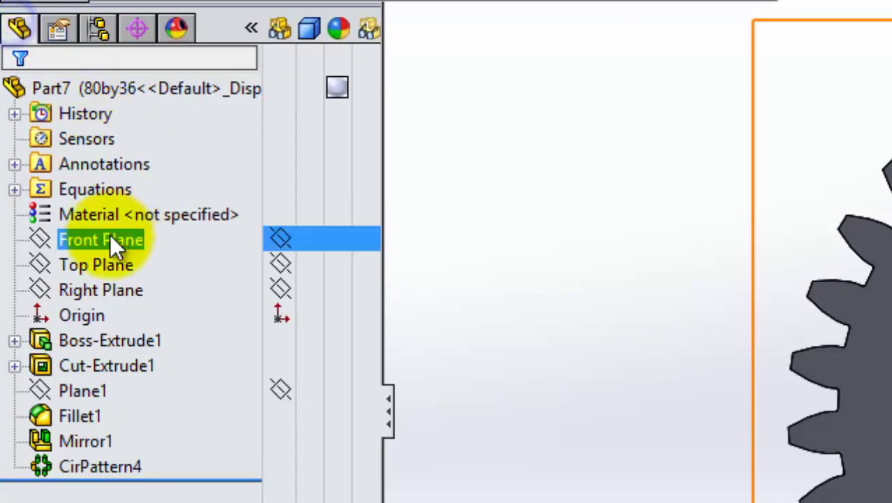
pyautogui.click(16, 189)
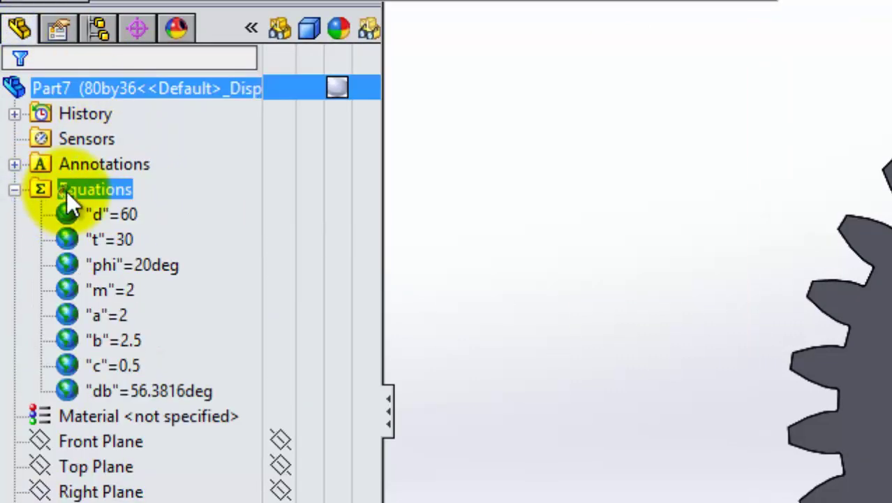
pyautogui.rightClick(66, 191)
pyautogui.click(89, 203)
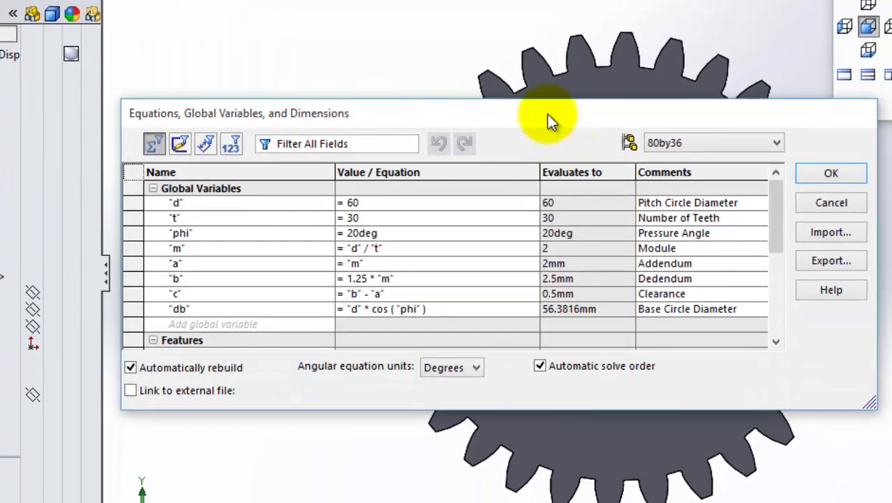
pyautogui.moveTo(547, 114); pyautogui.dragTo(468, 40)
pyautogui.click(598, 69)
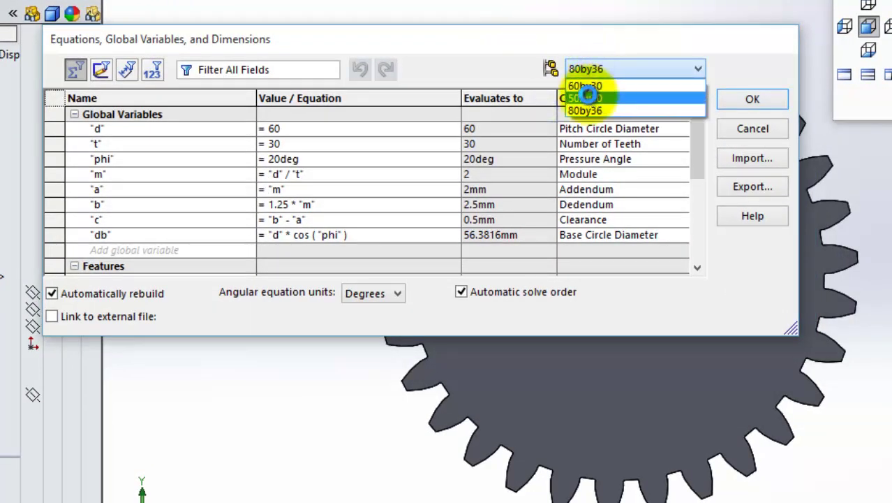
pyautogui.click(586, 98)
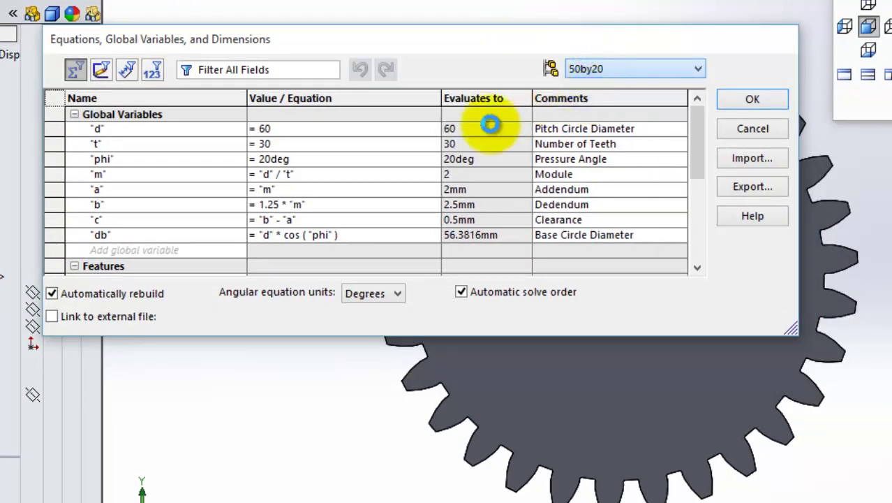
# - Set the teeth count t to 20 for this configuration only
pyautogui.click(292, 138)
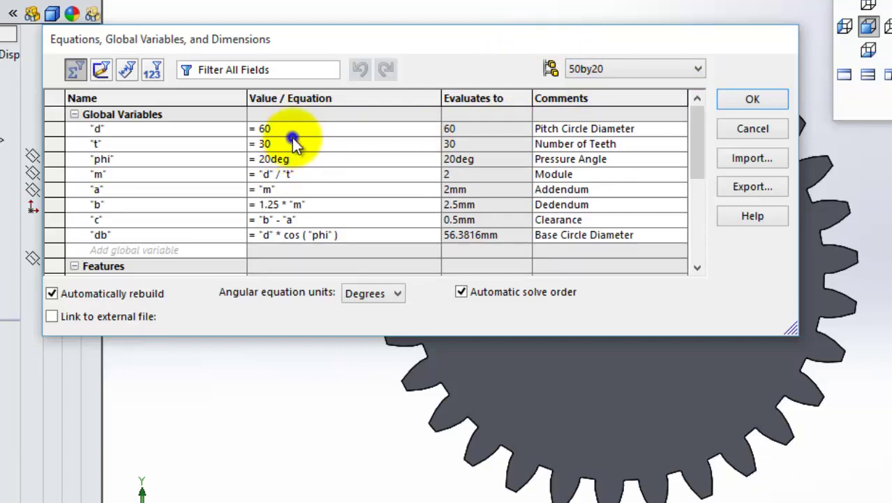
pyautogui.moveTo(289, 142); pyautogui.dragTo(260, 137)
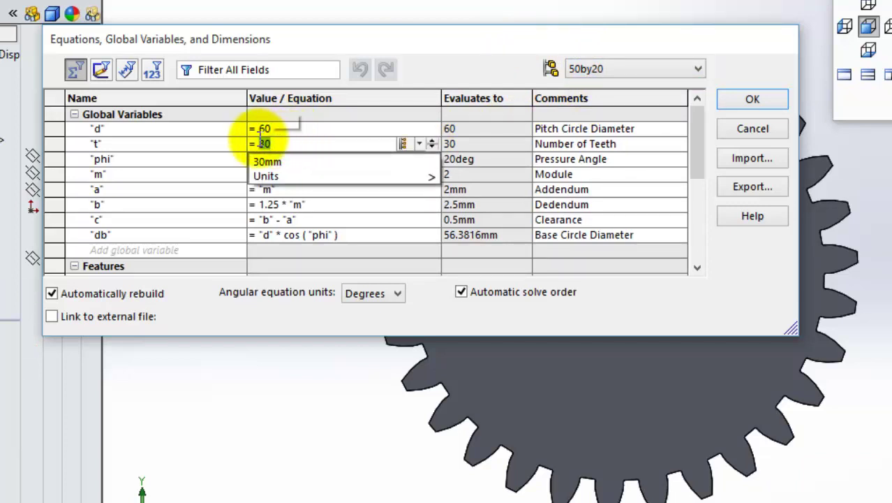
pyautogui.write('20')
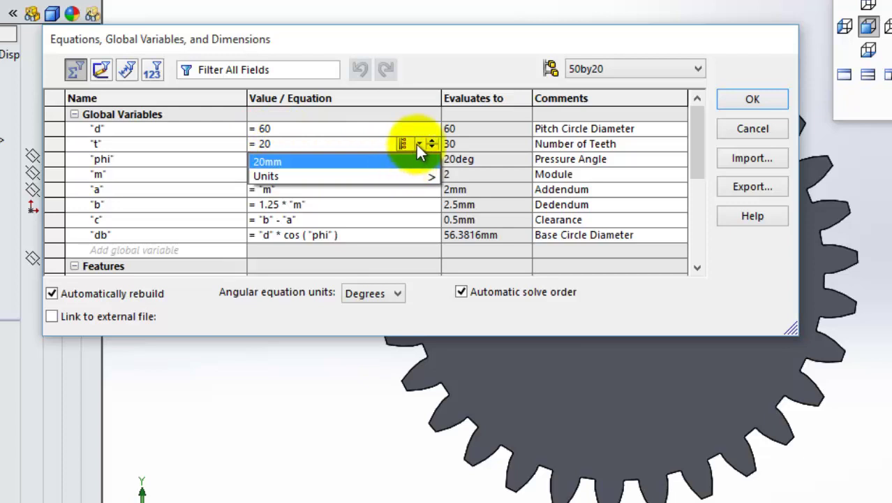
pyautogui.click(419, 144)
pyautogui.click(423, 165)
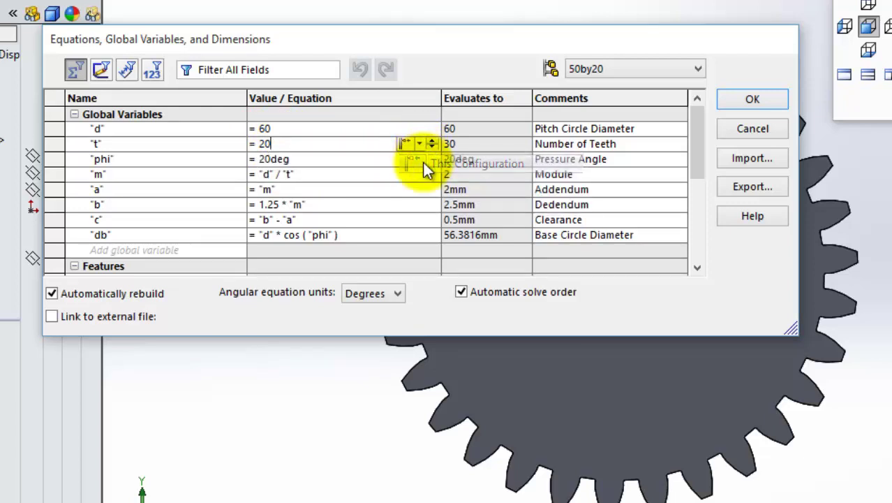
pyautogui.click(337, 124)
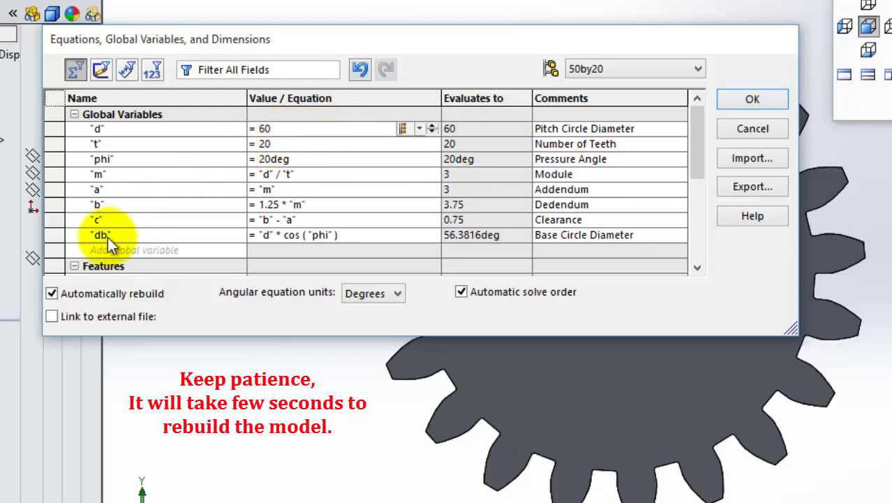
# - Disable automatic rebuild and set pitch diameter d to 50 for this configuration only
pyautogui.click(51, 293)
pyautogui.click(263, 129)
pyautogui.write('5')
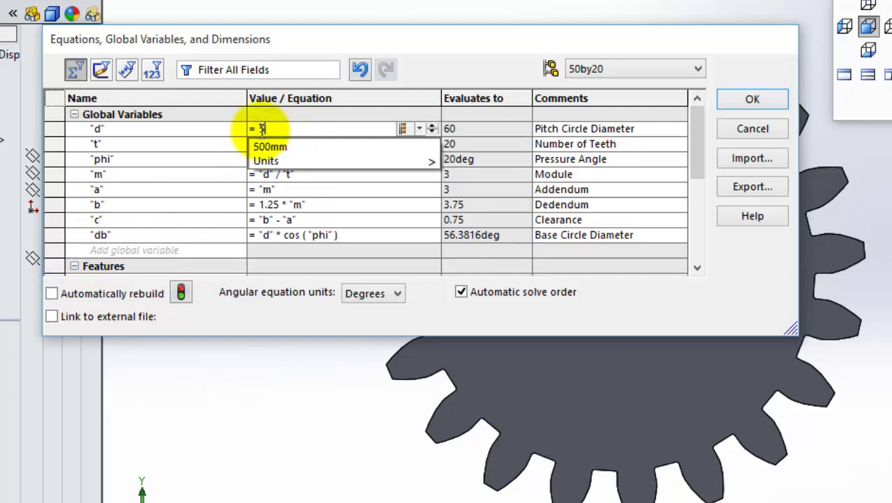
pyautogui.write('0')
pyautogui.click(420, 129)
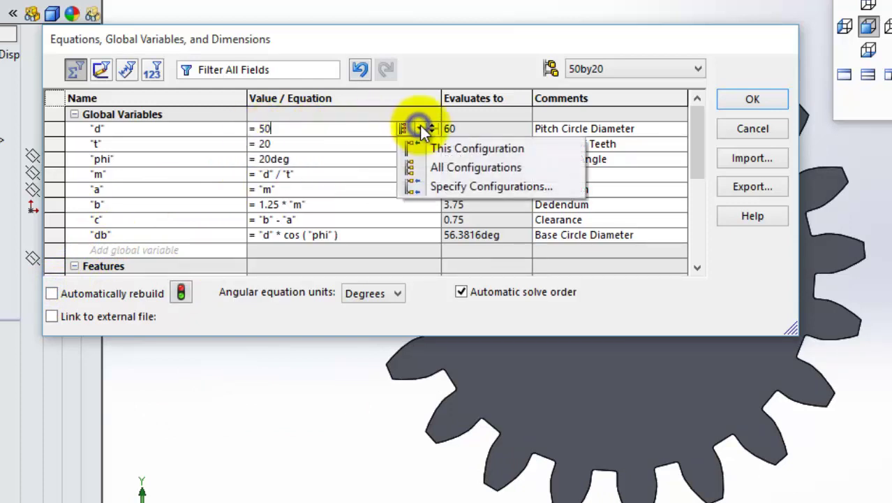
pyautogui.click(431, 150)
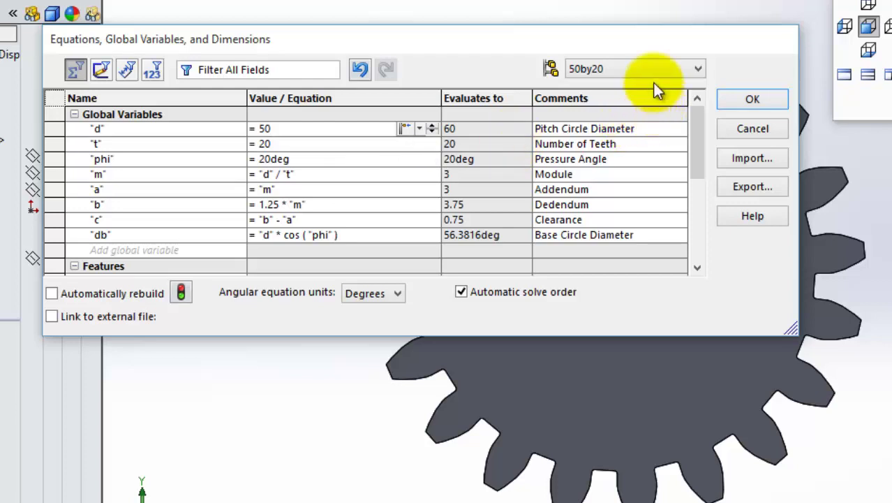
pyautogui.click(650, 67)
# - Switch the equations to 80by36 and set d to 80 for this configuration only
pyautogui.click(590, 104)
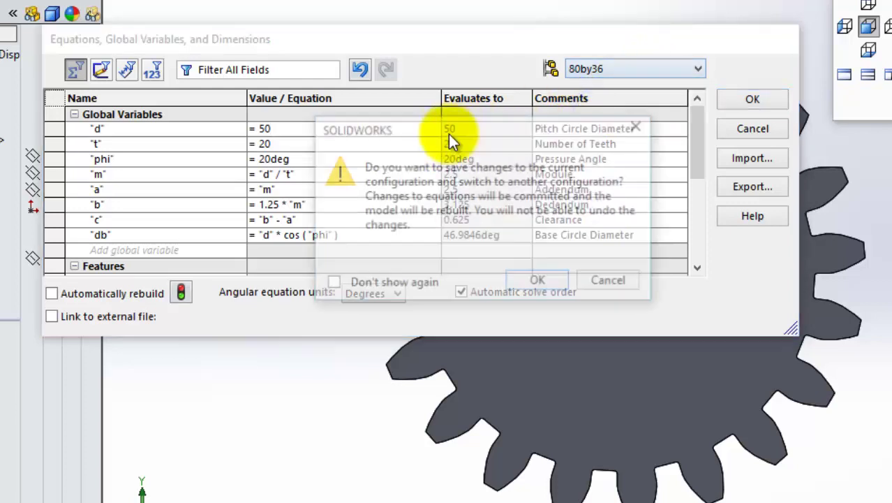
pyautogui.click(538, 280)
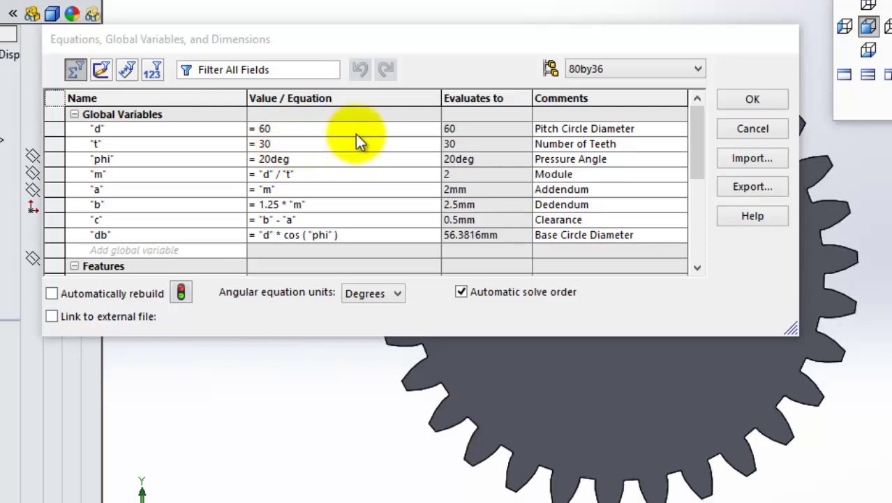
pyautogui.click(322, 127)
pyautogui.press('BackSpace')
pyautogui.press('BackSpace')
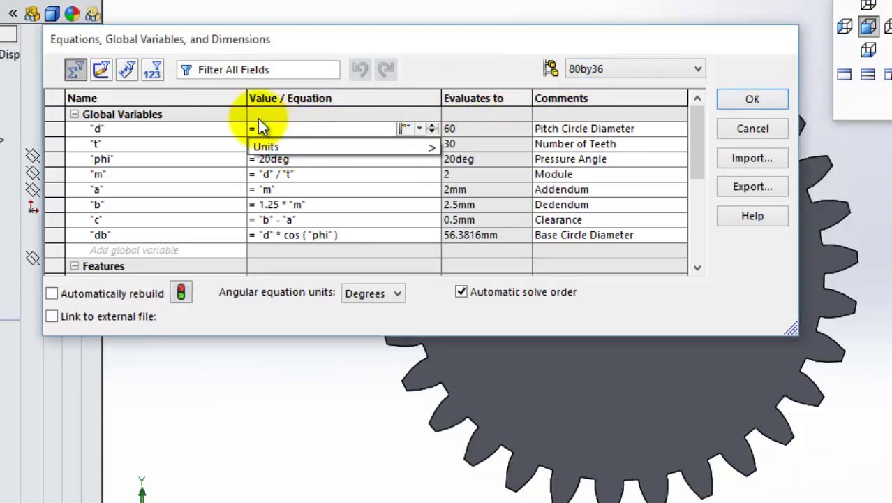
pyautogui.write('80')
pyautogui.click(421, 129)
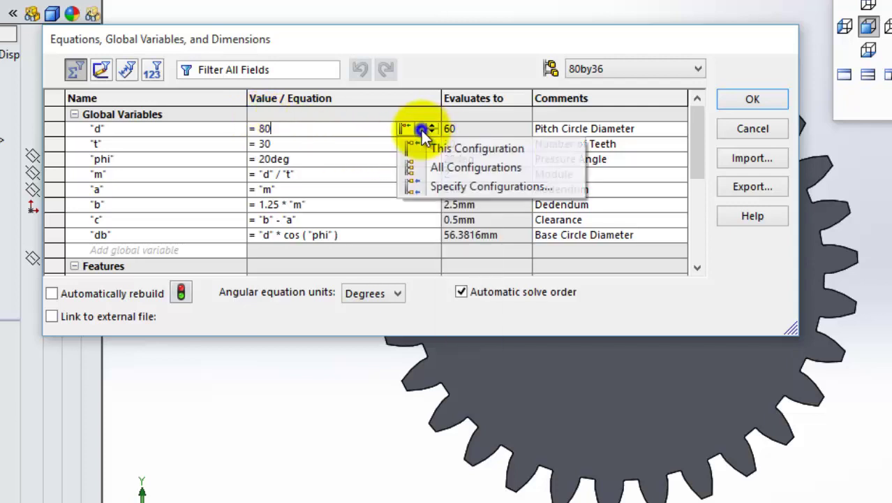
pyautogui.click(423, 148)
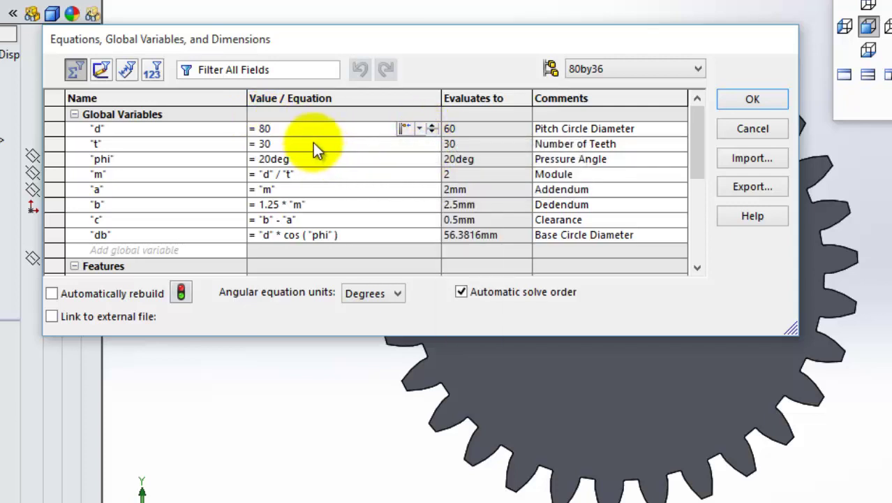
# - Set t to 36 for this configuration only, then accept the equations despite the syntax warning
pyautogui.click(315, 147)
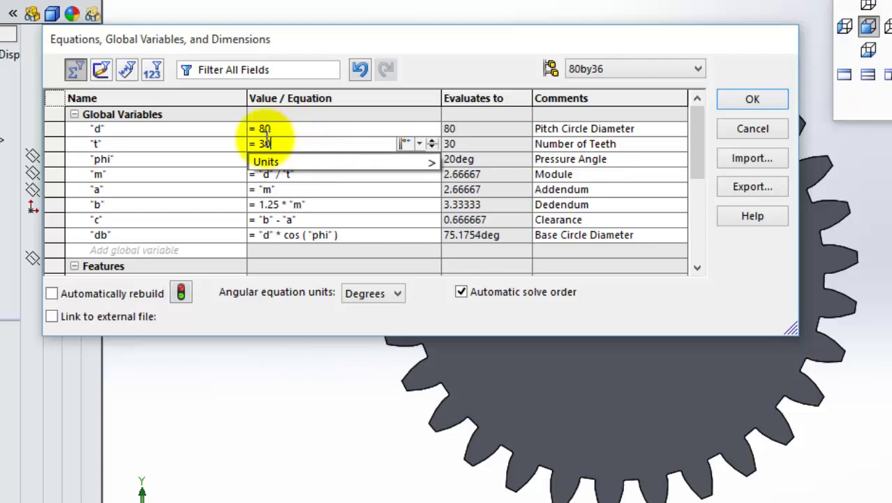
pyautogui.press('BackSpace')
pyautogui.write('6')
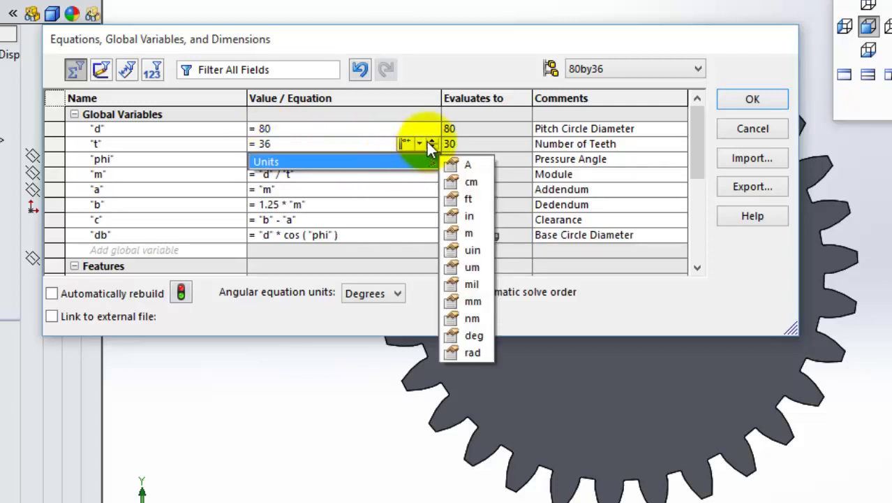
pyautogui.click(420, 143)
pyautogui.click(423, 162)
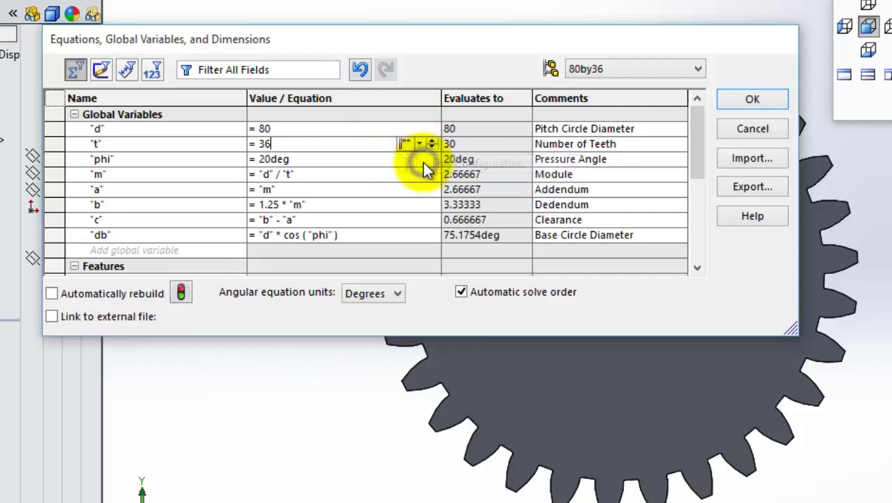
pyautogui.click(732, 104)
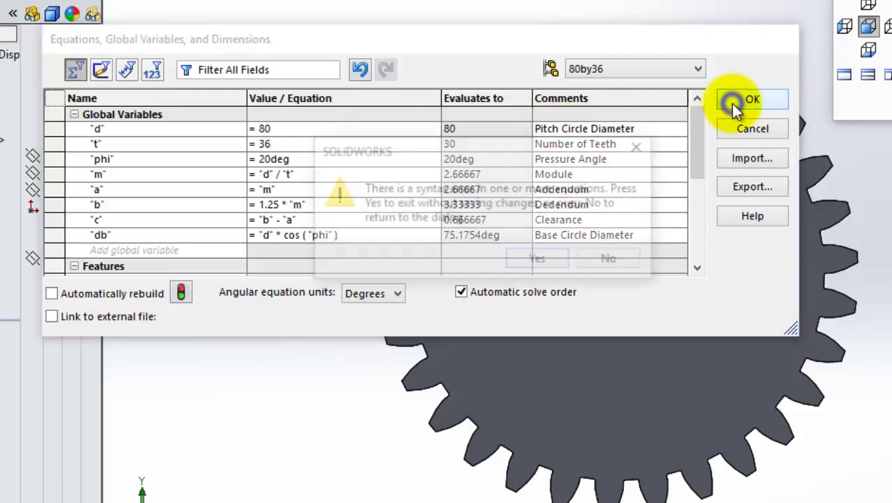
pyautogui.click(536, 258)
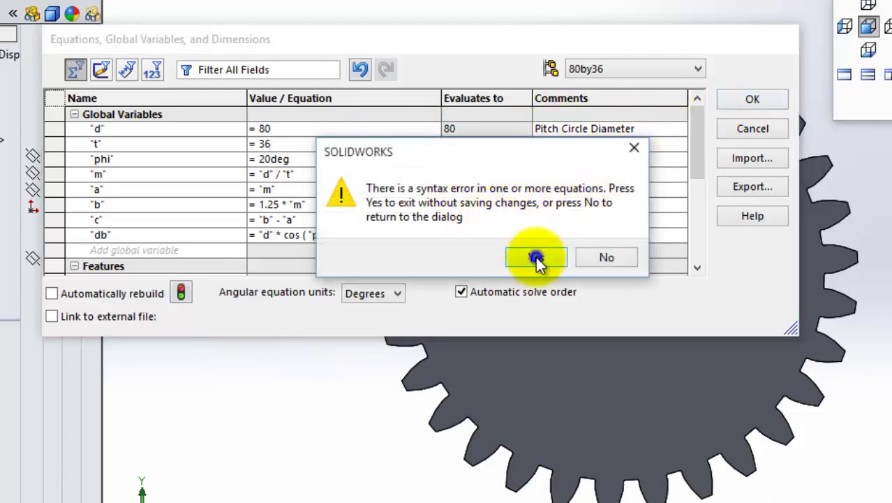
pyautogui.click(336, 157)
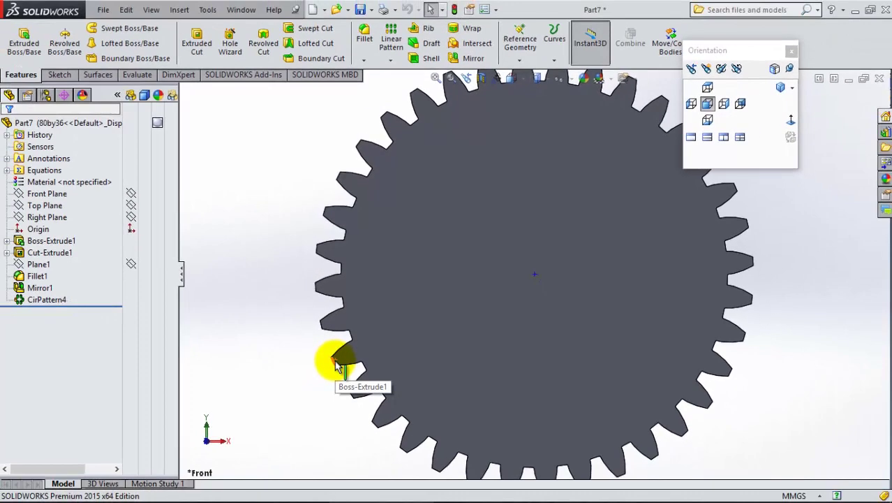
# - Zoom out to view the rebuilt 36-tooth 80by36 gear
pyautogui.scroll(5, 539, 277)
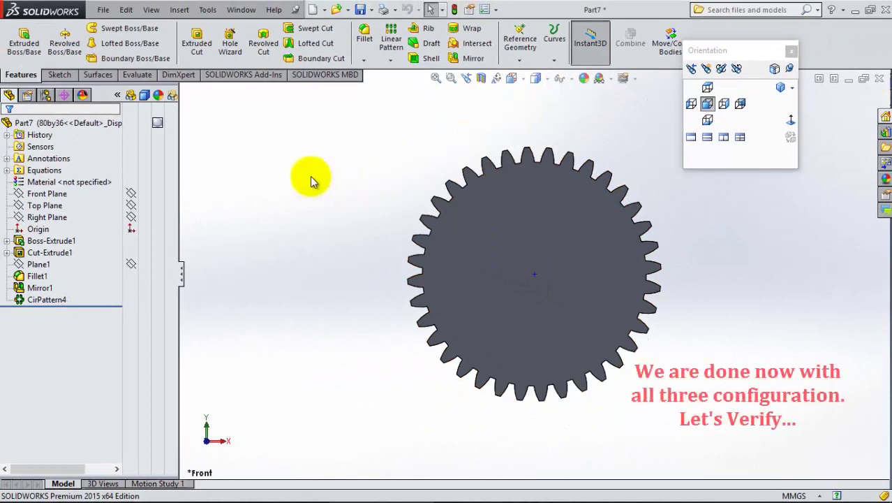
# - Activate 50by20, 60by30 and 80by36 in turn to verify the 20, 30 and 36-tooth rebuilds
pyautogui.click(44, 96)
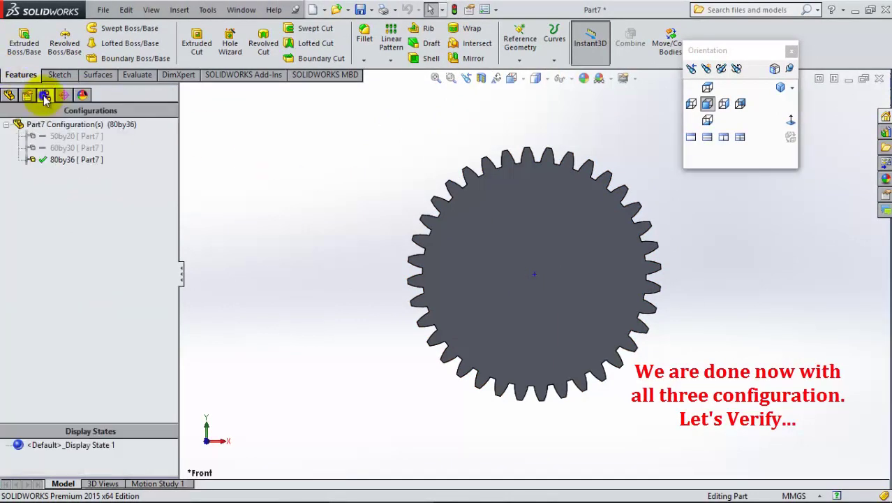
pyautogui.doubleClick(76, 137)
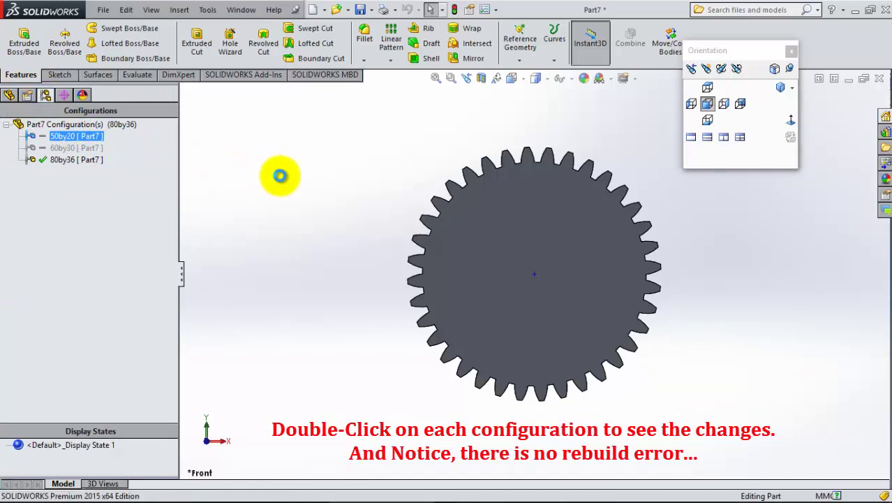
pyautogui.click(83, 149)
pyautogui.doubleClick(82, 148)
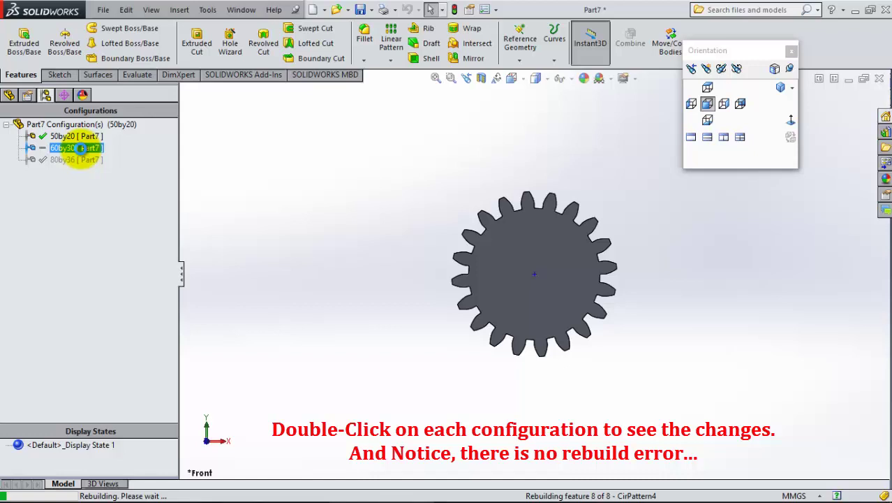
pyautogui.click(79, 159)
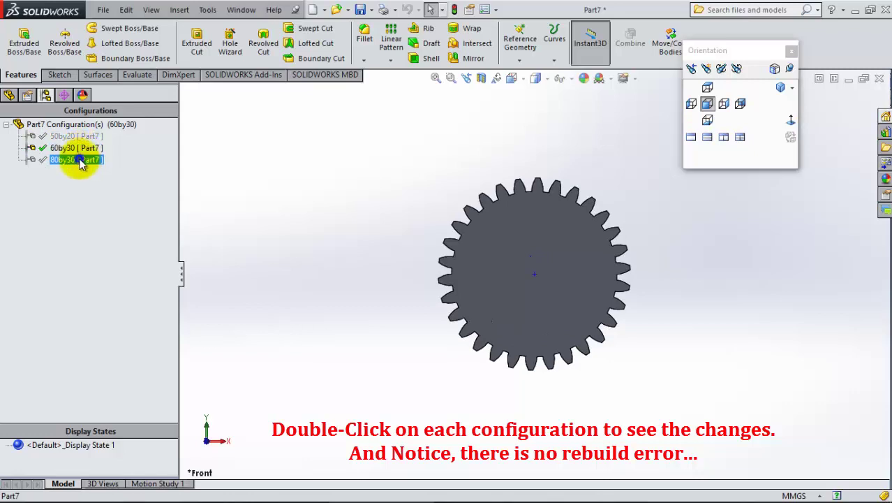
pyautogui.doubleClick(79, 160)
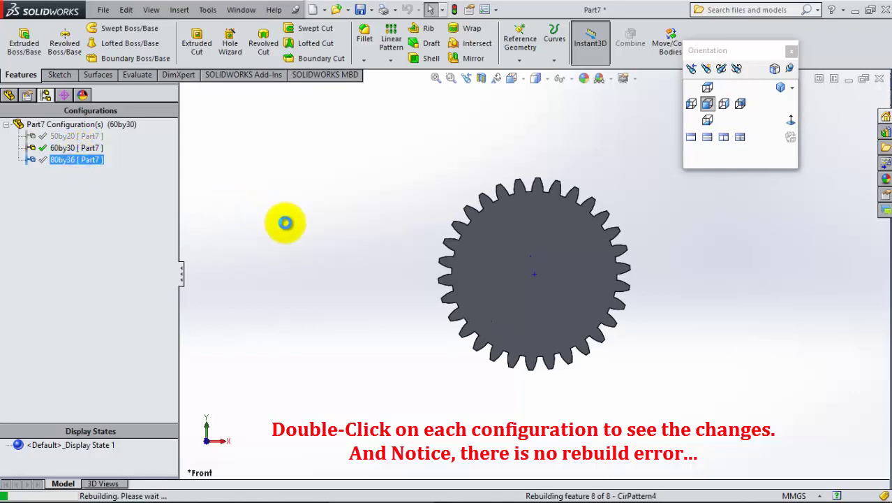